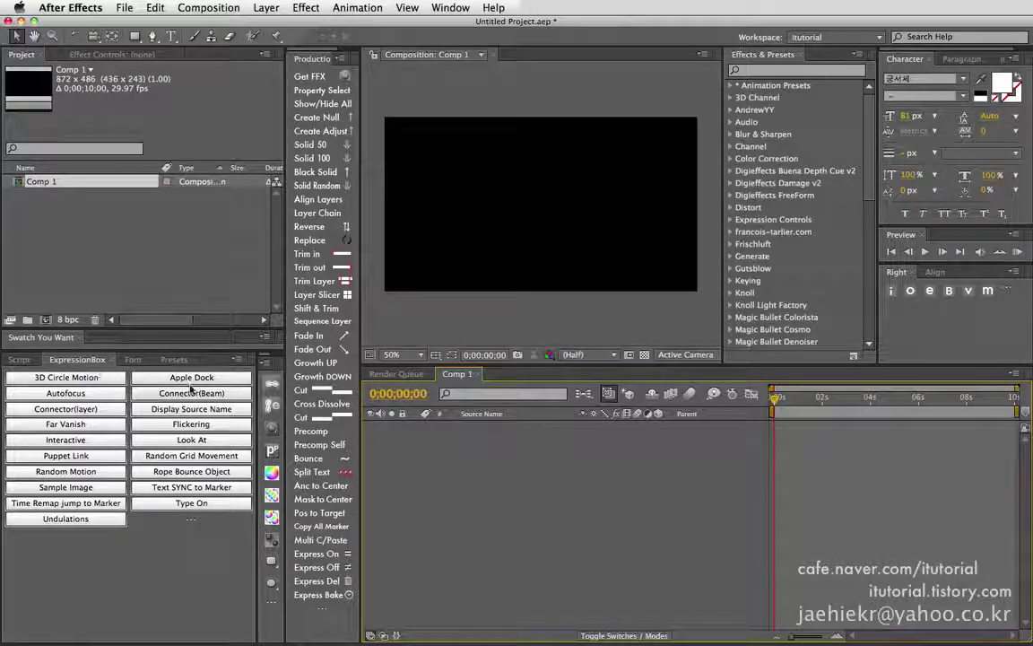
# Open the Connector(Beam) window, move it off the composition view, then close it.
pyautogui.click(223, 394)
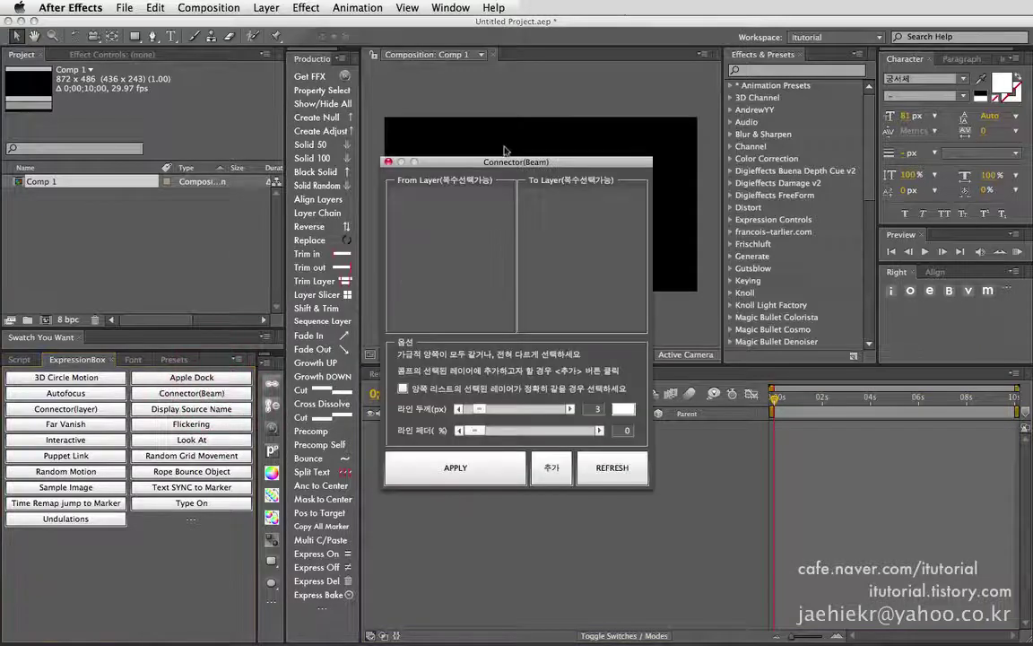
pyautogui.moveTo(496, 161)
pyautogui.mouseDown()
pyautogui.moveTo(138, 235)
pyautogui.moveTo(134, 255)
pyautogui.moveTo(129, 247)
pyautogui.mouseUp()
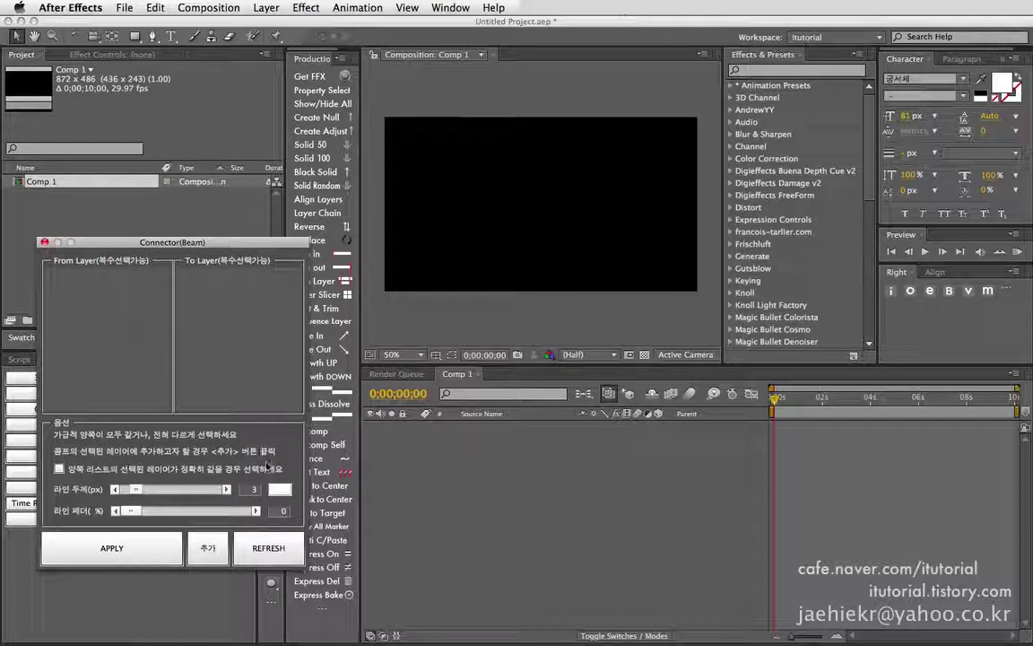
pyautogui.moveTo(217, 248); pyautogui.dragTo(142, 242)
pyautogui.click(27, 244)
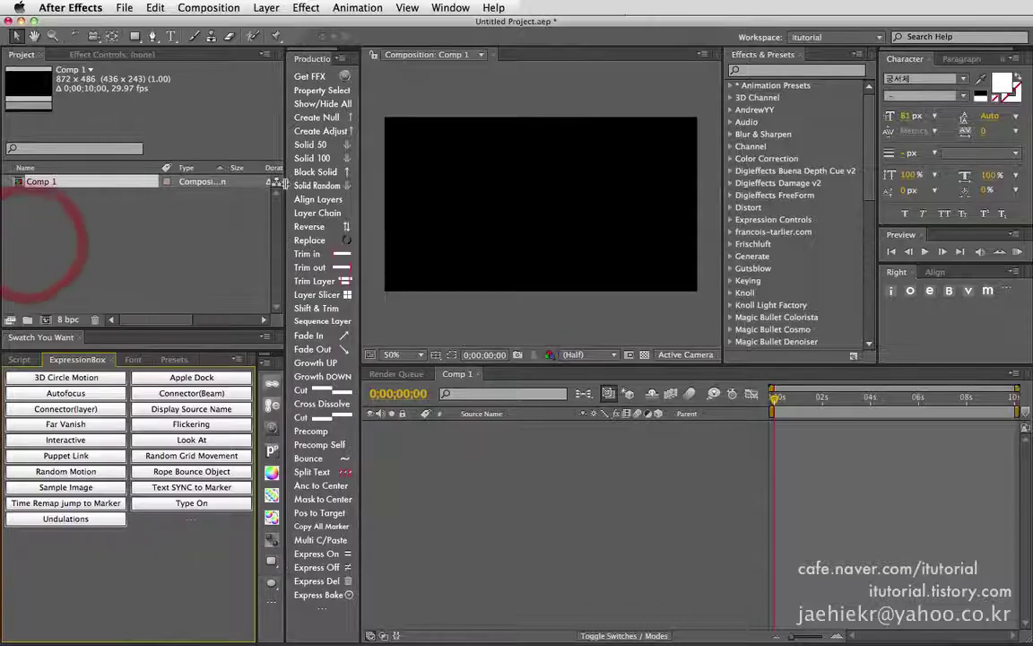
# Add the small coloured square solids to Comp 1 with Solid 50.
pyautogui.click(314, 144)
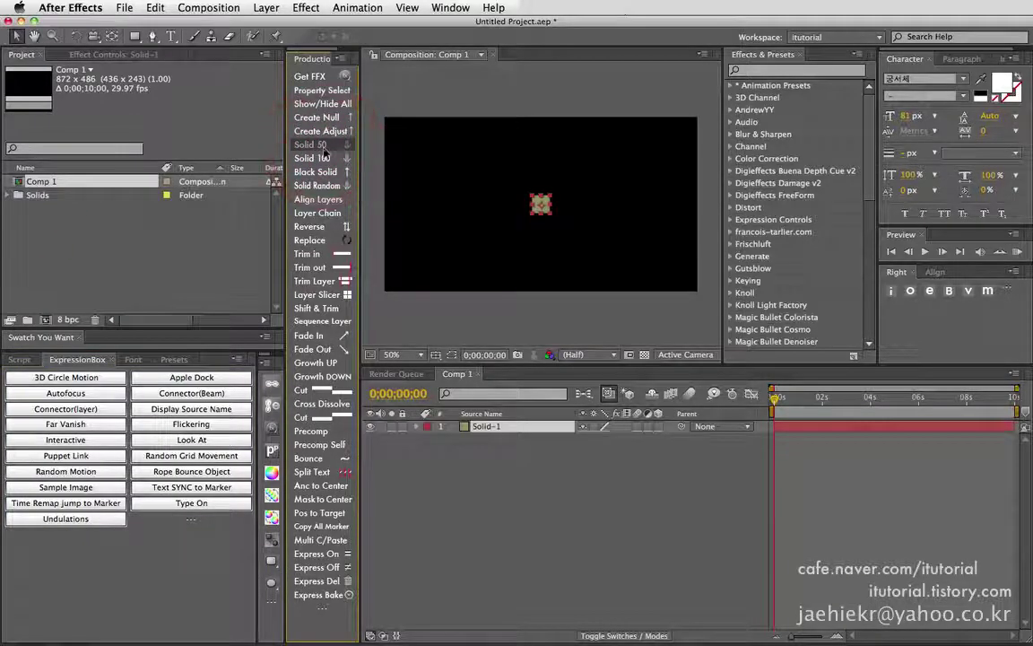
pyautogui.click(314, 144)
pyautogui.click(314, 145)
pyautogui.click(314, 145)
pyautogui.click(314, 145)
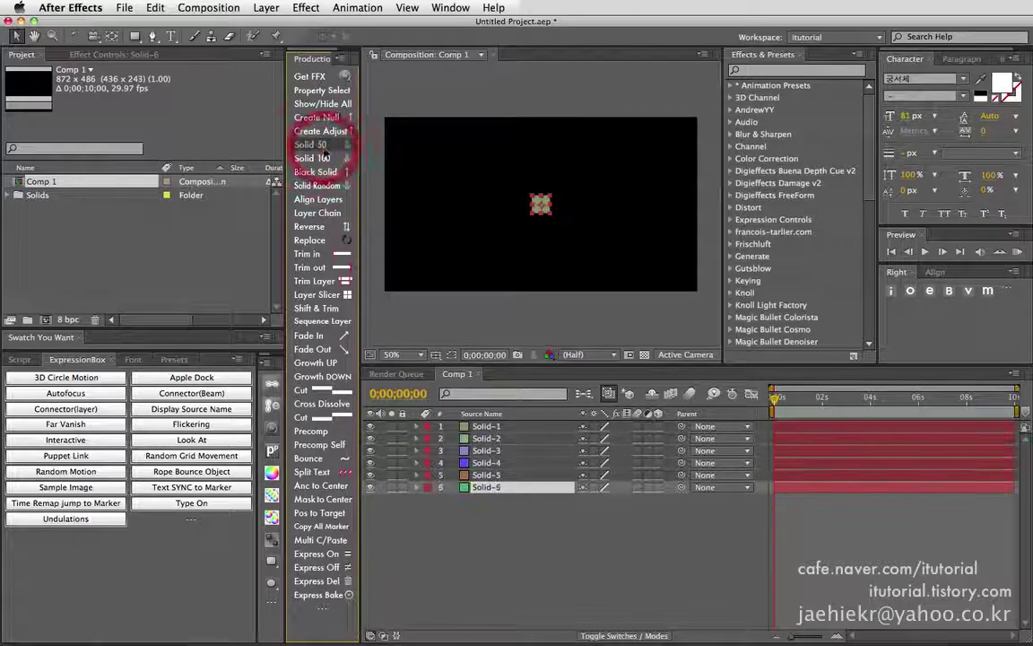
pyautogui.click(314, 144)
# Move Solid-1 to the upper-left and Solid-2 to the upper-right of the frame.
pyautogui.click(489, 427)
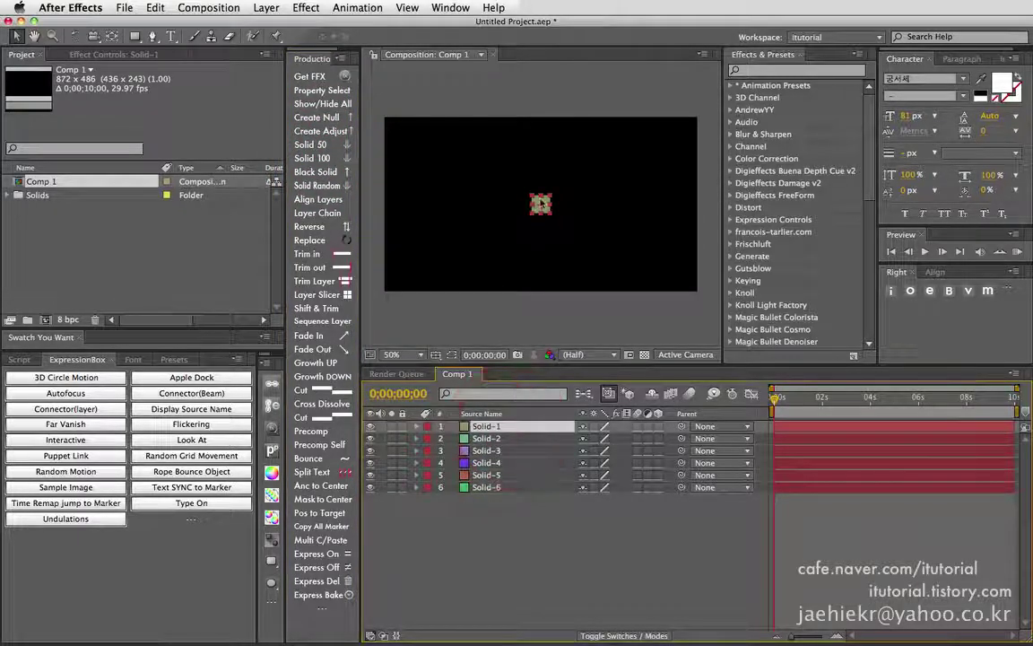
pyautogui.moveTo(540, 205); pyautogui.dragTo(440, 162)
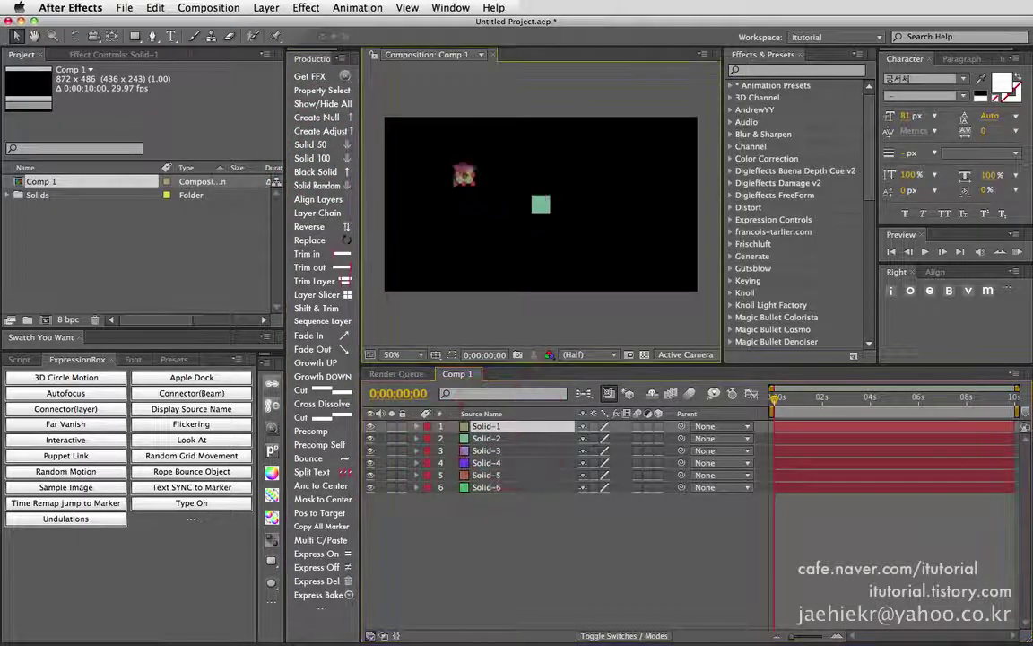
pyautogui.click(486, 438)
pyautogui.moveTo(540, 204); pyautogui.dragTo(619, 163)
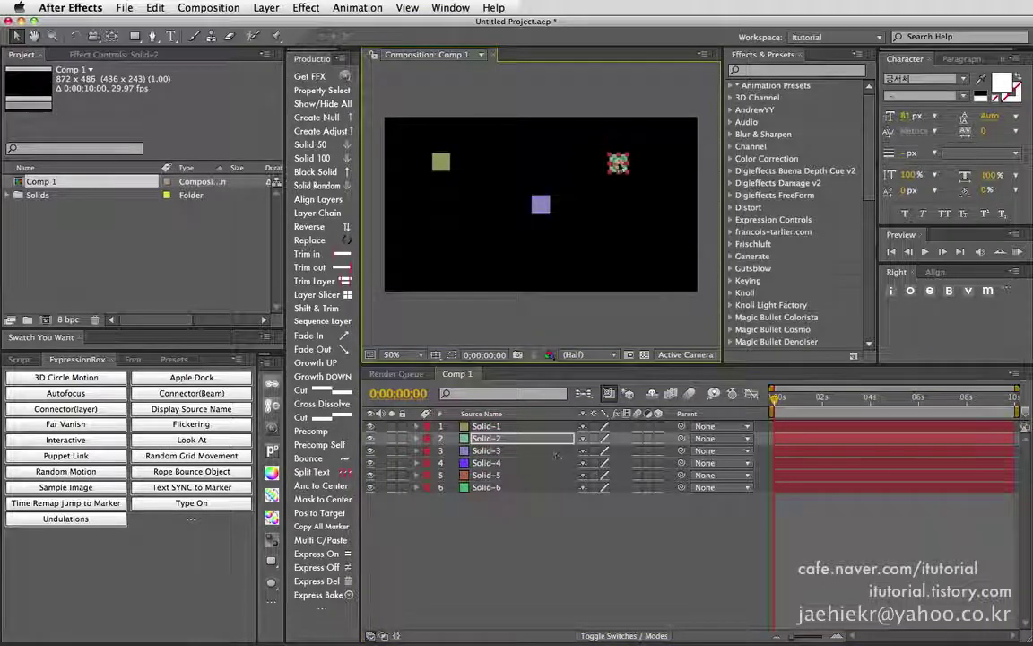
# Spread Solid-3 through Solid-6 evenly along X with Align Layers, then move the row lower.
pyautogui.moveTo(489, 475)
pyautogui.mouseDown()
pyautogui.moveTo(500, 478)
pyautogui.moveTo(498, 450)
pyautogui.mouseUp()
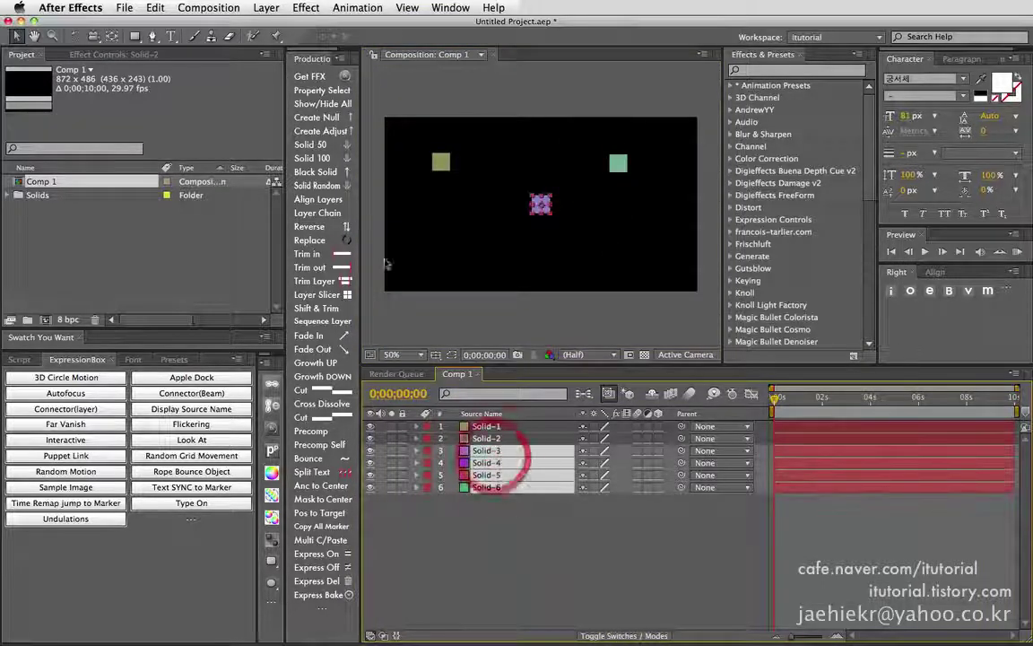
pyautogui.click(334, 199)
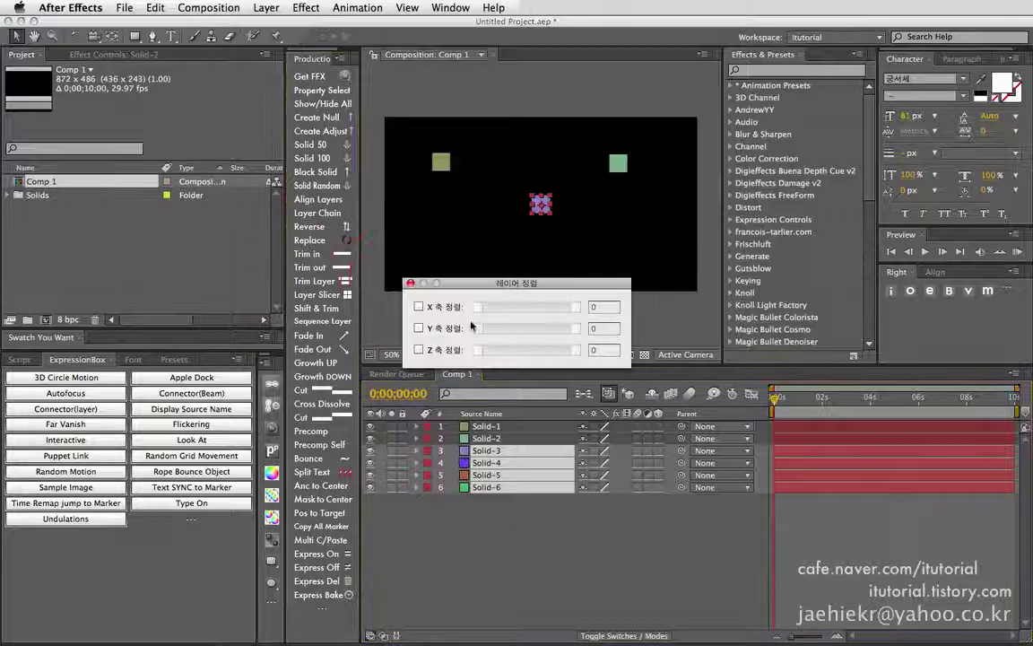
pyautogui.click(419, 305)
pyautogui.moveTo(530, 307); pyautogui.dragTo(565, 307)
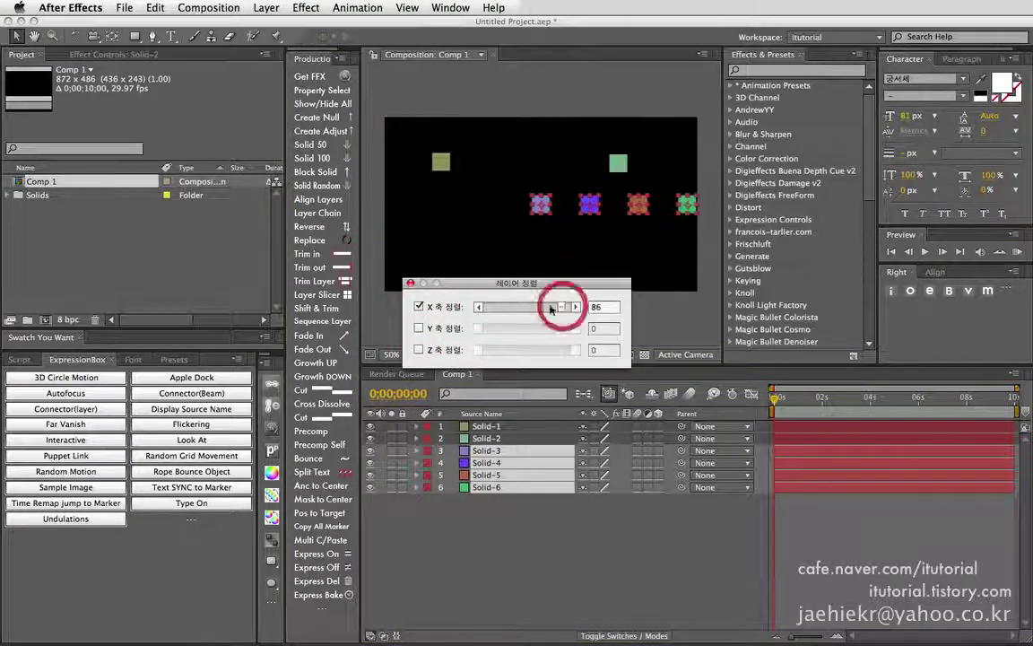
pyautogui.click(410, 284)
pyautogui.moveTo(542, 204); pyautogui.dragTo(465, 242)
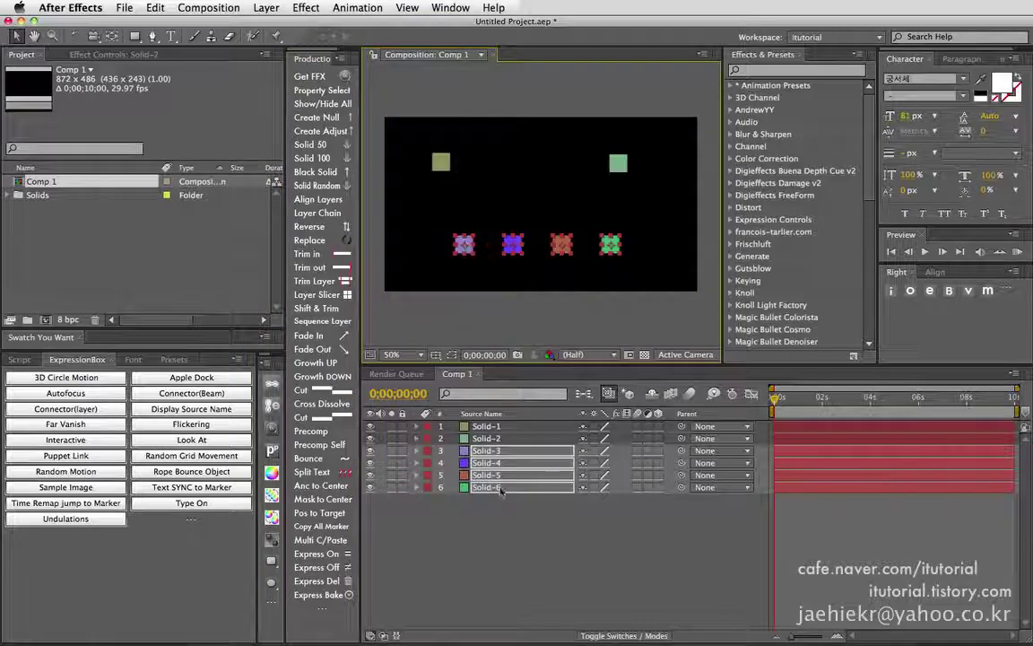
pyautogui.click(480, 524)
# Reopen Connector(Beam), try all six solids in both lists, and toggle matching-layers-only on and off.
pyautogui.click(225, 395)
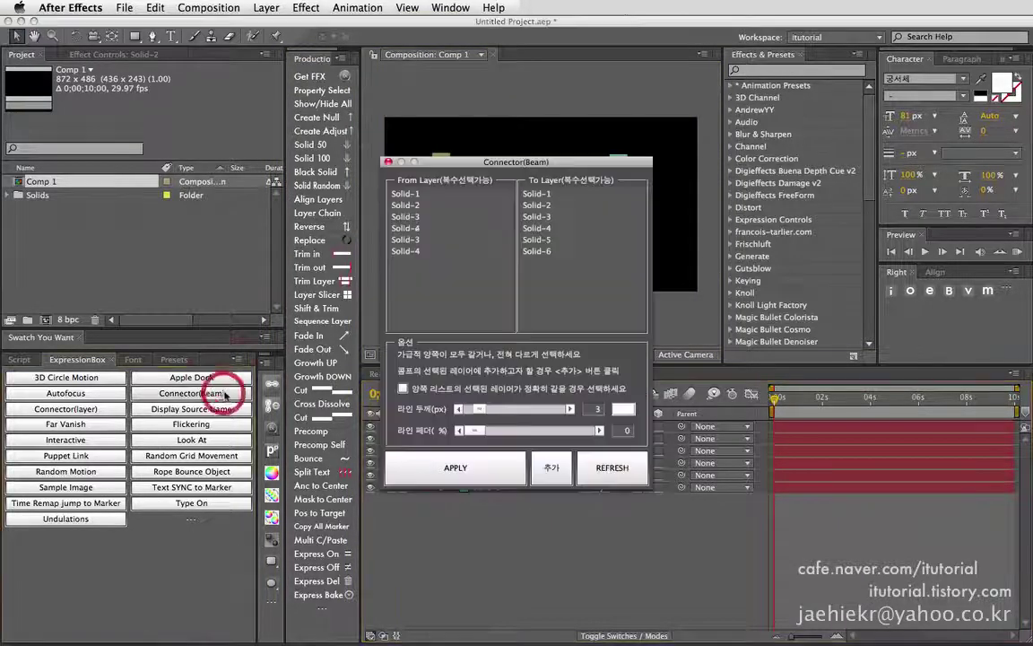
pyautogui.moveTo(475, 164)
pyautogui.mouseDown()
pyautogui.moveTo(152, 151)
pyautogui.moveTo(153, 178)
pyautogui.mouseUp()
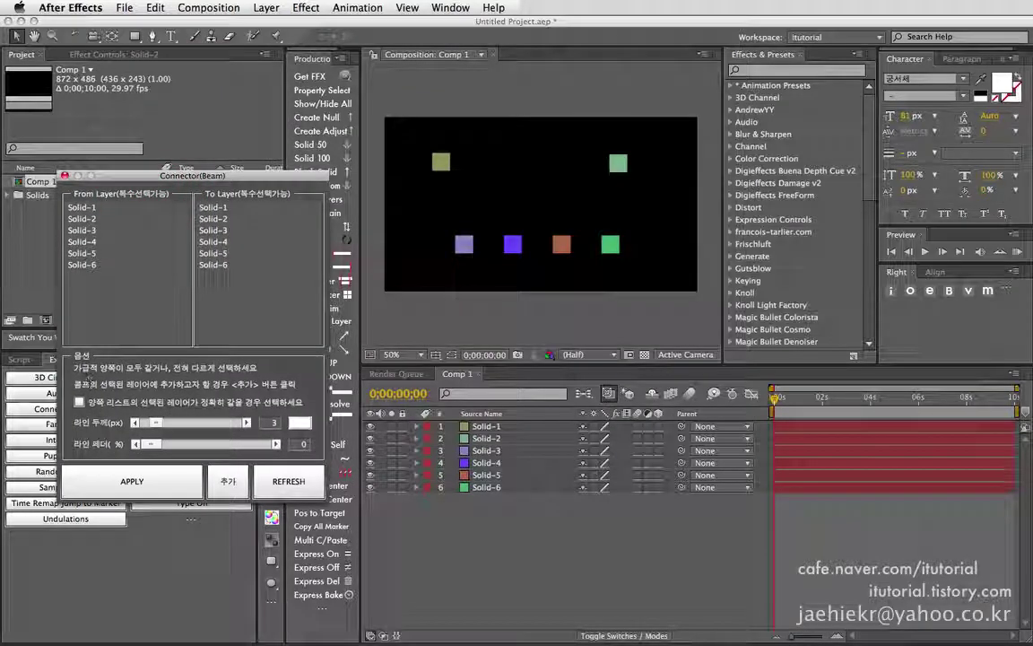
pyautogui.click(113, 210)
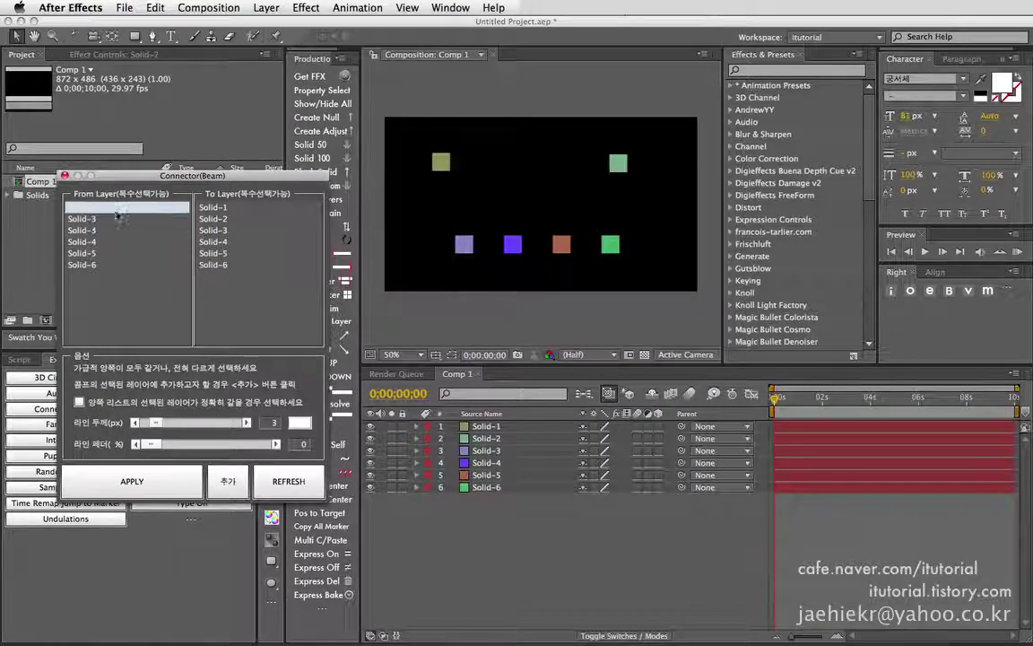
pyautogui.moveTo(113, 210); pyautogui.dragTo(104, 263)
pyautogui.click(233, 218)
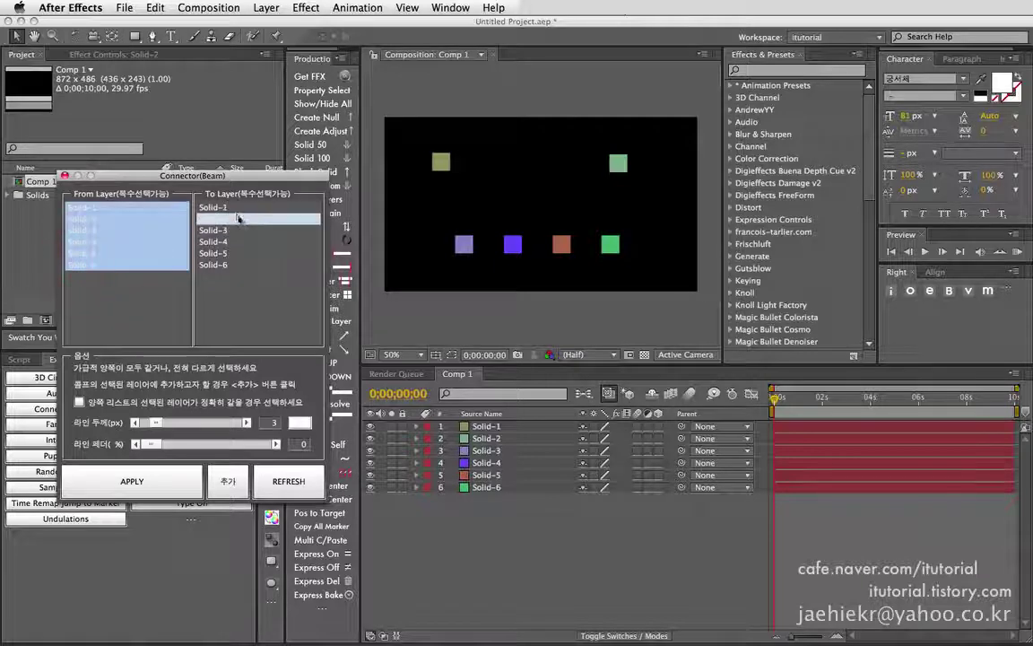
pyautogui.moveTo(216, 208); pyautogui.dragTo(229, 262)
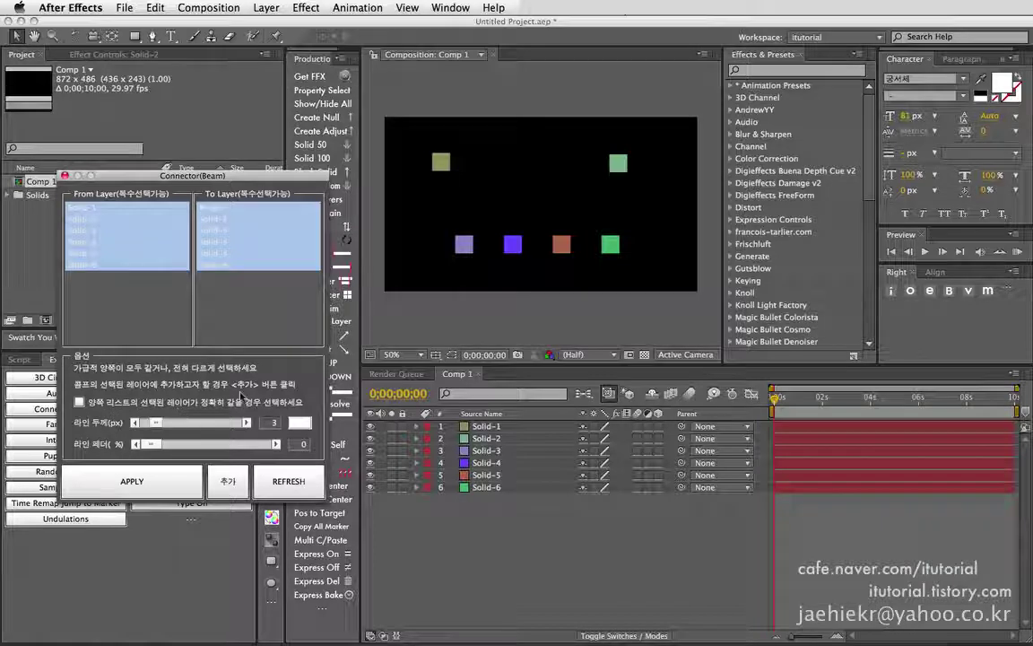
pyautogui.click(80, 402)
pyautogui.click(81, 404)
pyautogui.click(134, 302)
# Choose Solid-1 and Solid-2 as From layers and Solid-3 through Solid-6 as To layers.
pyautogui.click(137, 252)
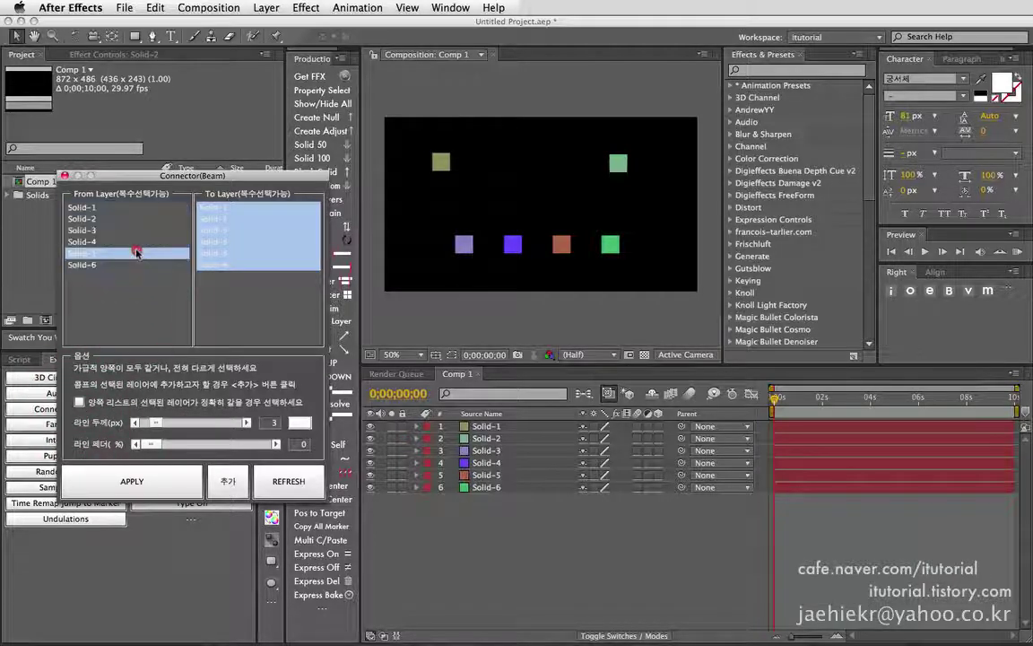
pyautogui.click(88, 206)
pyautogui.keyDown('shift'); pyautogui.click(114, 218); pyautogui.keyUp('shift')
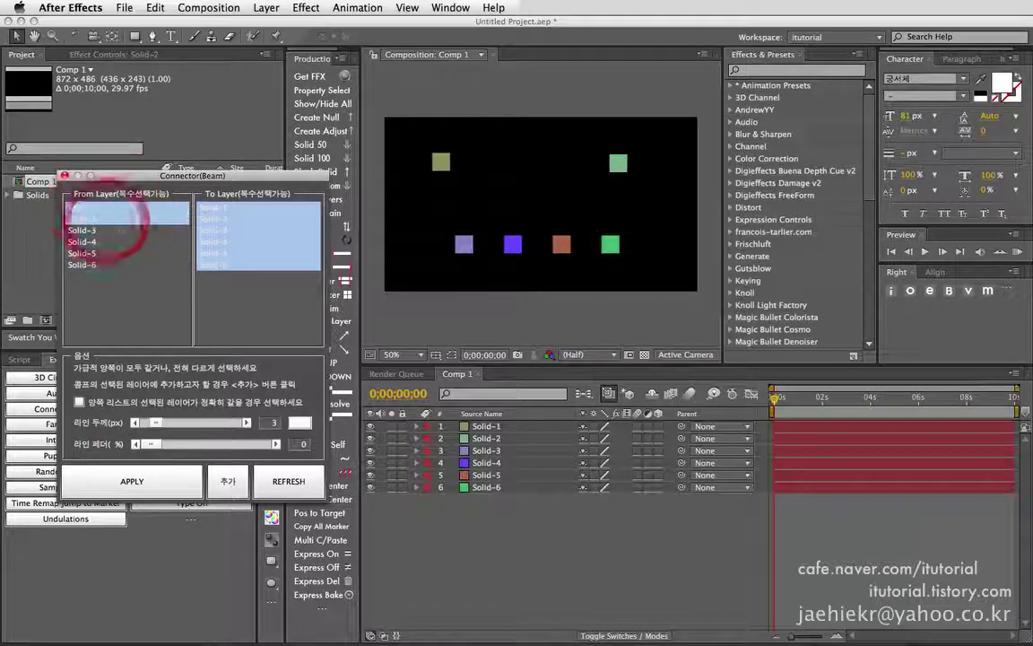
pyautogui.click(224, 230)
pyautogui.keyDown('shift'); pyautogui.click(226, 266); pyautogui.keyUp('shift')
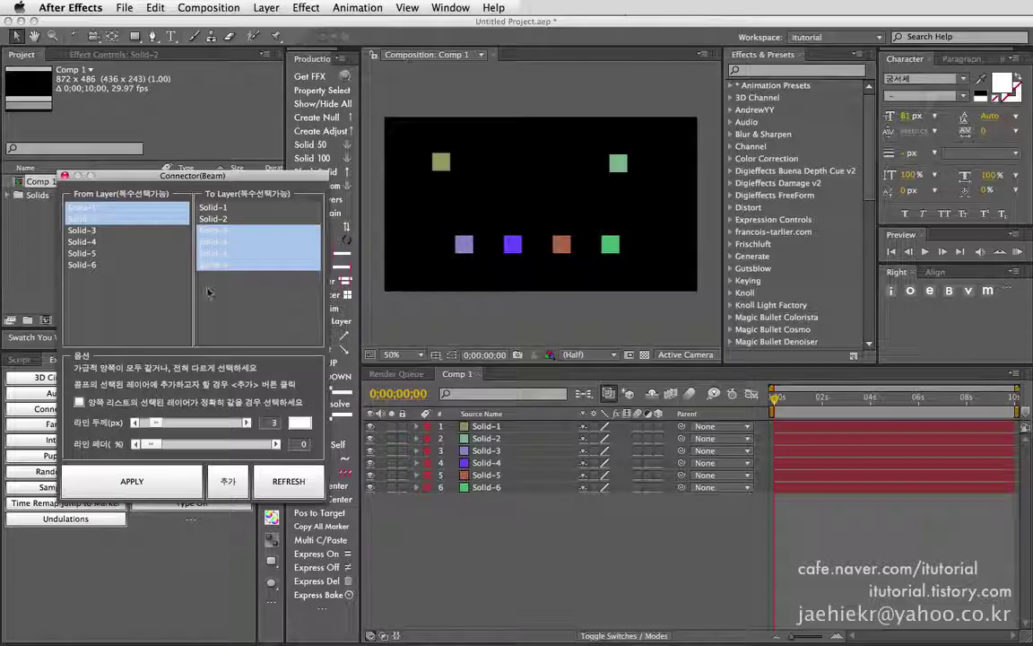
pyautogui.moveTo(231, 177); pyautogui.dragTo(230, 184)
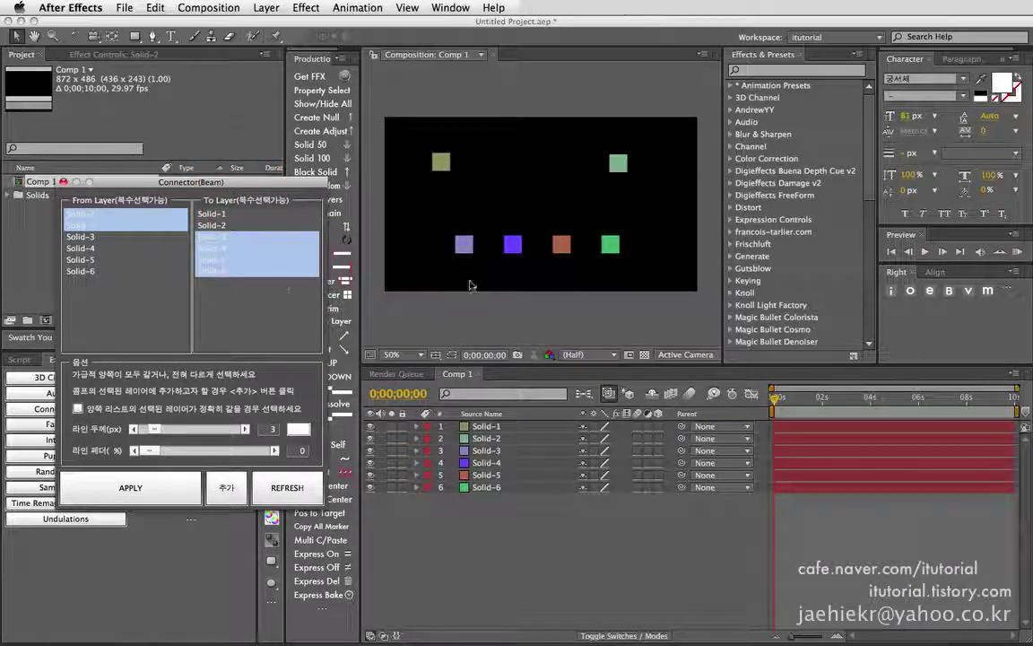
pyautogui.moveTo(249, 182)
pyautogui.mouseDown()
pyautogui.moveTo(232, 220)
pyautogui.moveTo(237, 206)
pyautogui.mouseUp()
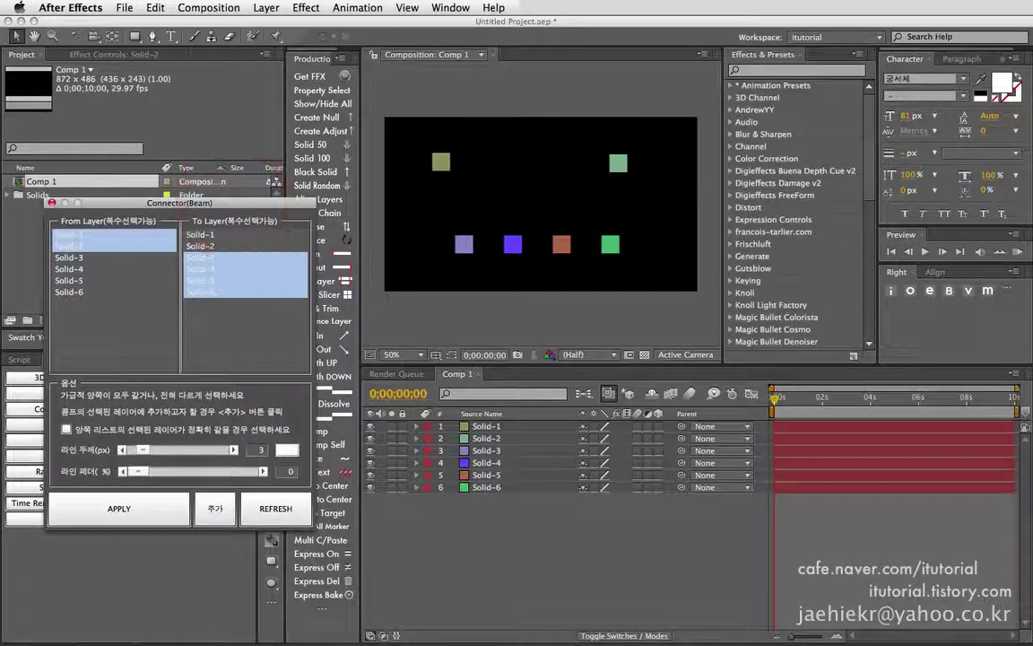
pyautogui.click(143, 316)
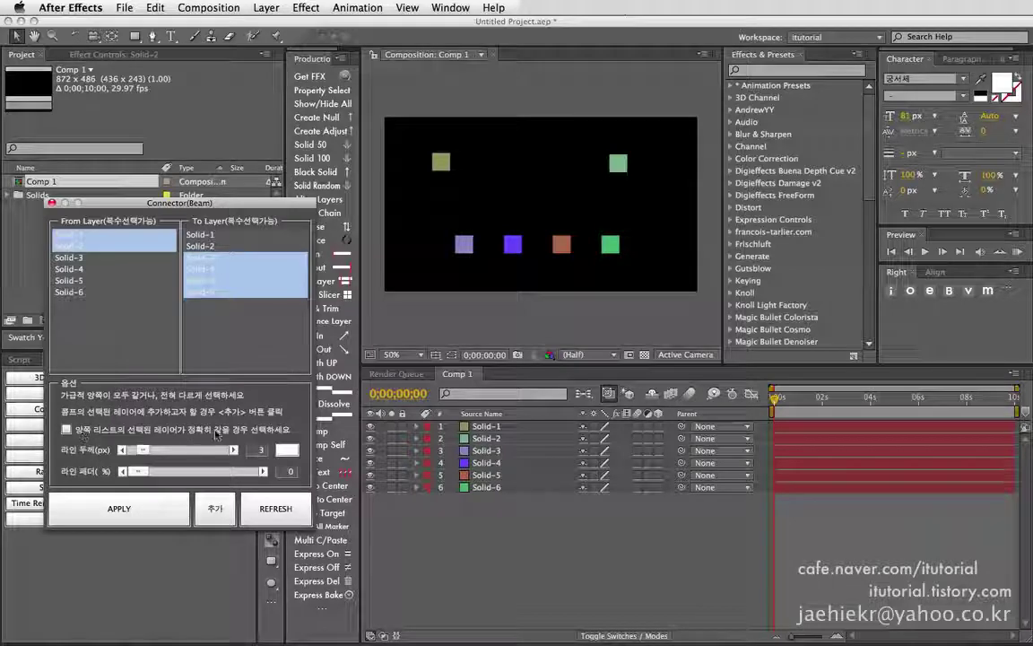
# Set the beam width to 6 px and colour to green, then apply the Connector layer.
pyautogui.moveTo(132, 451); pyautogui.dragTo(156, 452)
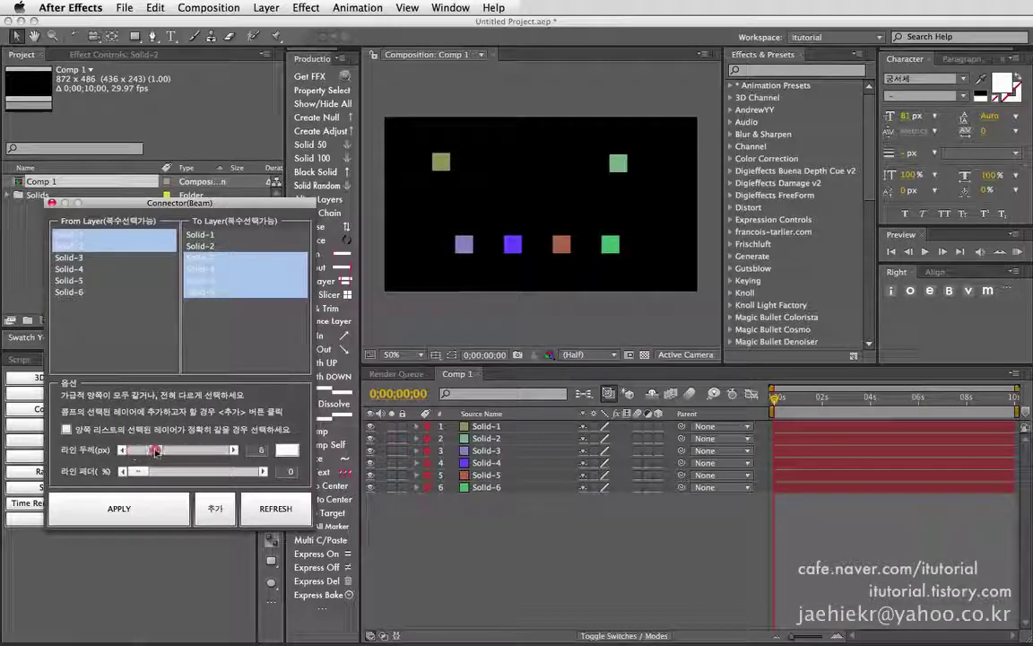
pyautogui.click(286, 449)
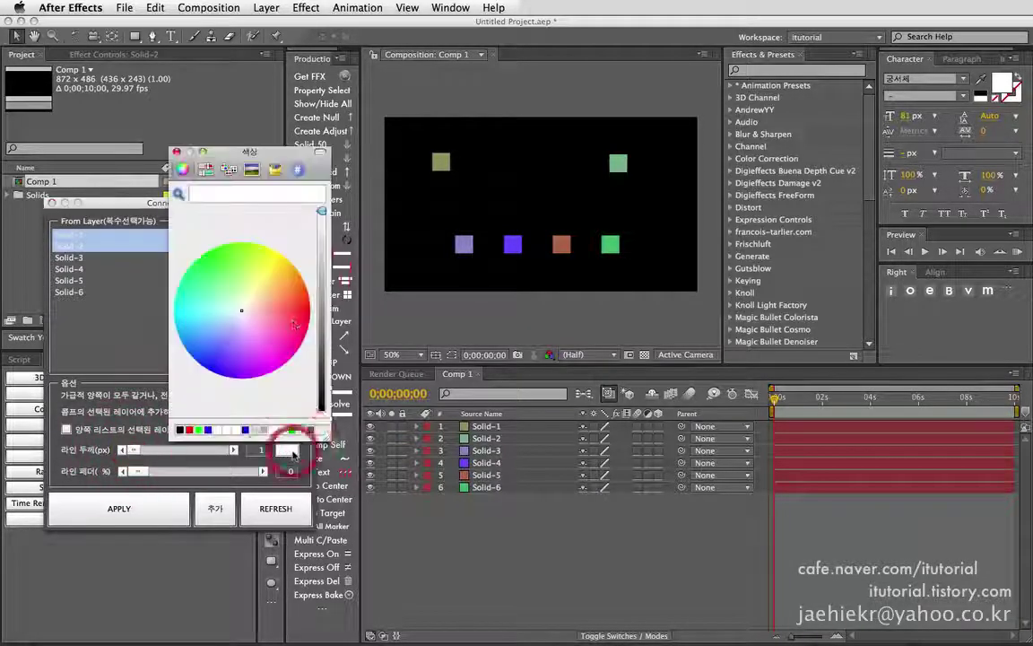
pyautogui.click(219, 244)
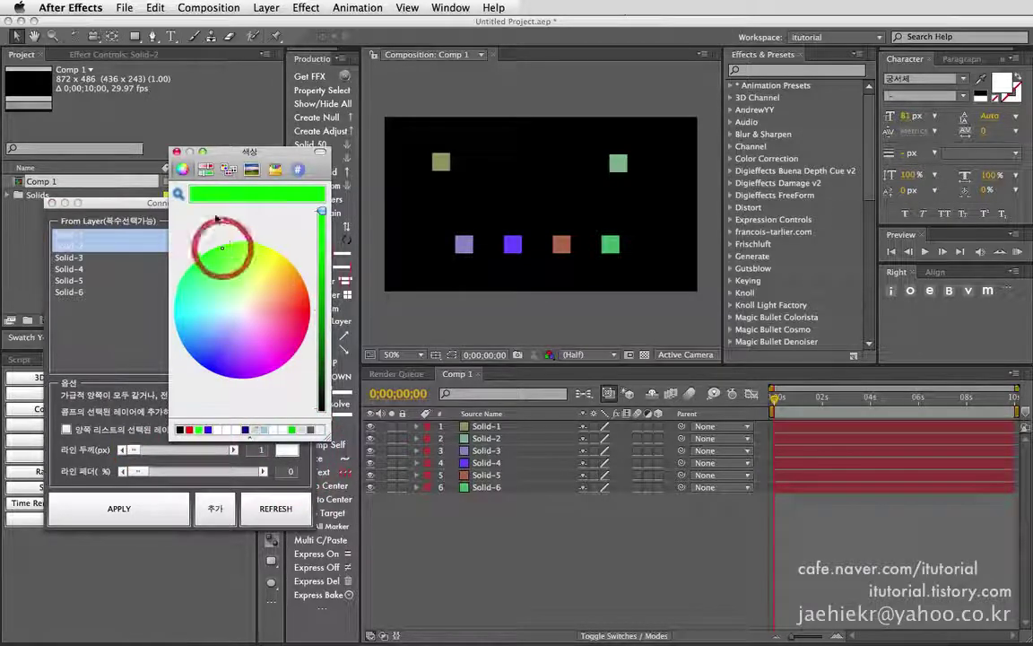
pyautogui.click(177, 152)
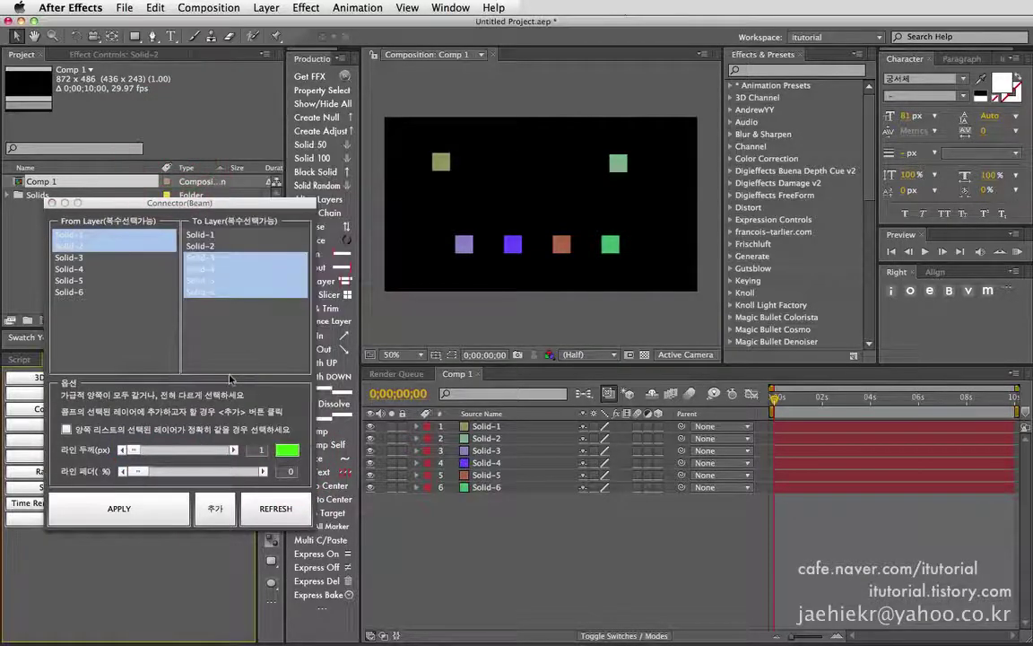
pyautogui.click(157, 509)
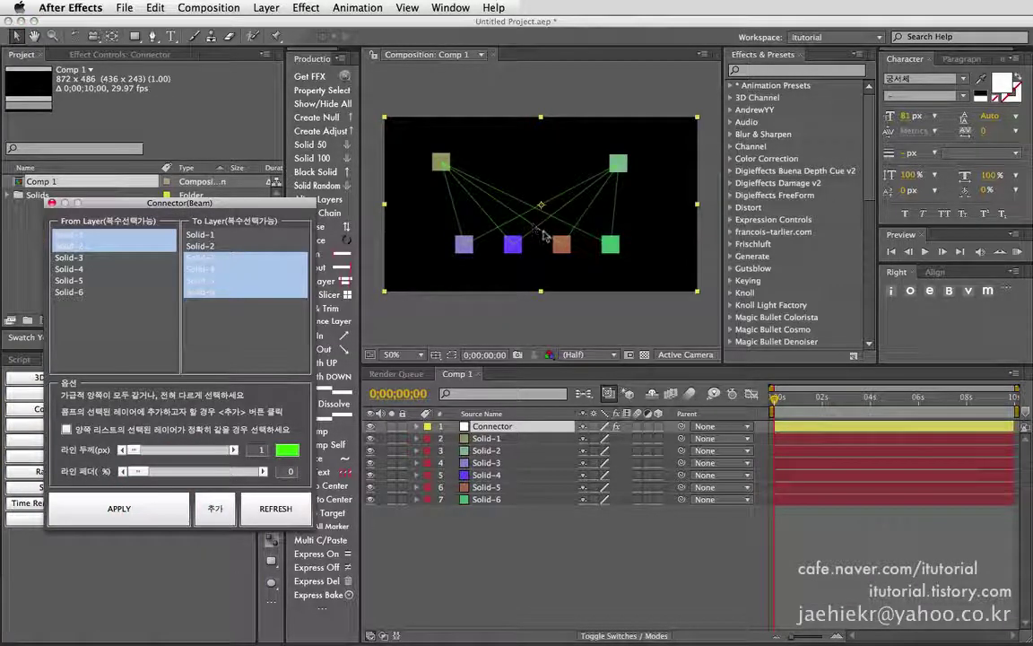
# Delete the Connector layer, enable exact-match, reapply, then delete the rebuilt Connector layer.
pyautogui.press('Delete')
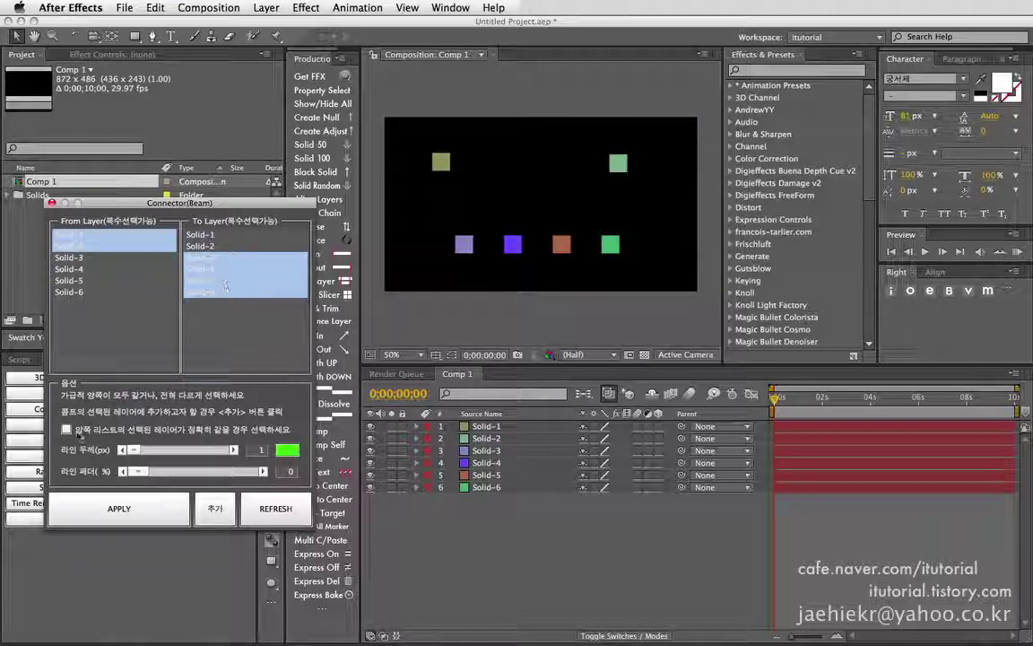
pyautogui.click(67, 430)
pyautogui.click(144, 509)
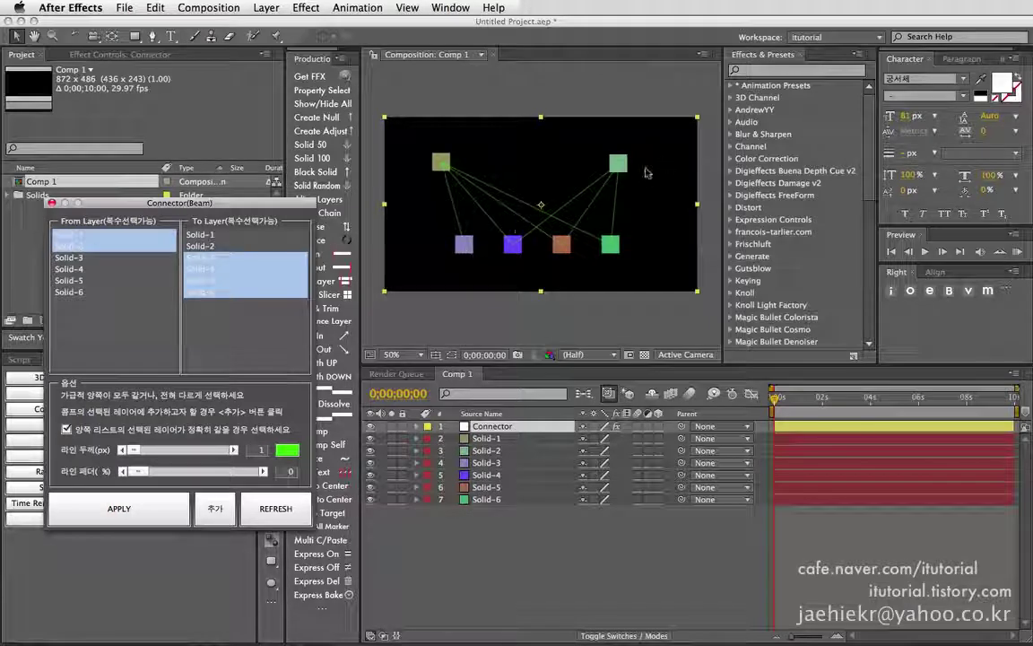
pyautogui.press('Delete')
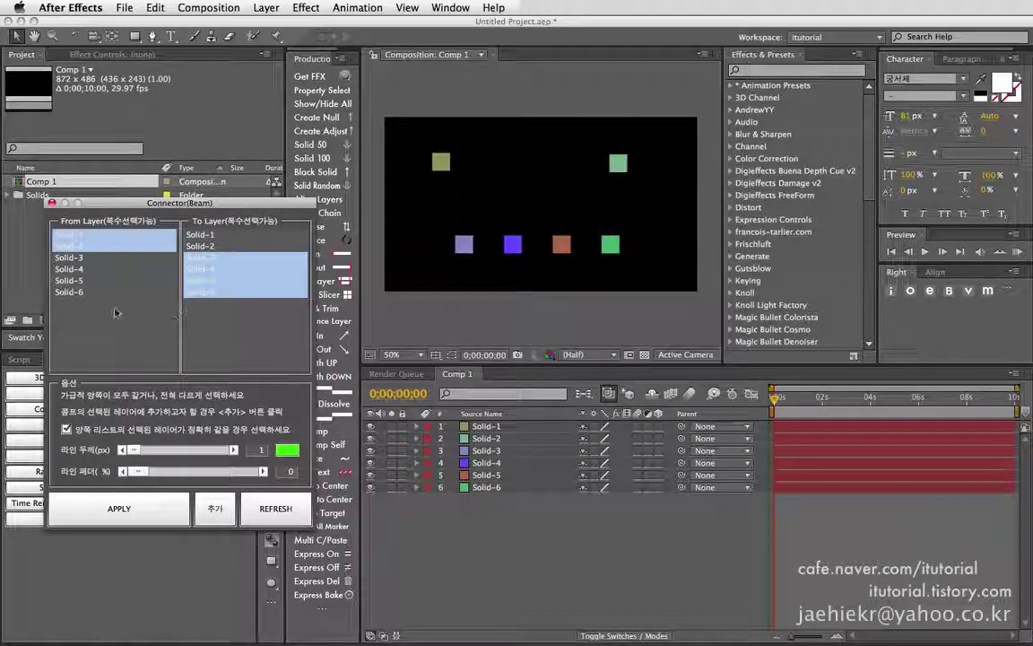
pyautogui.click(104, 280)
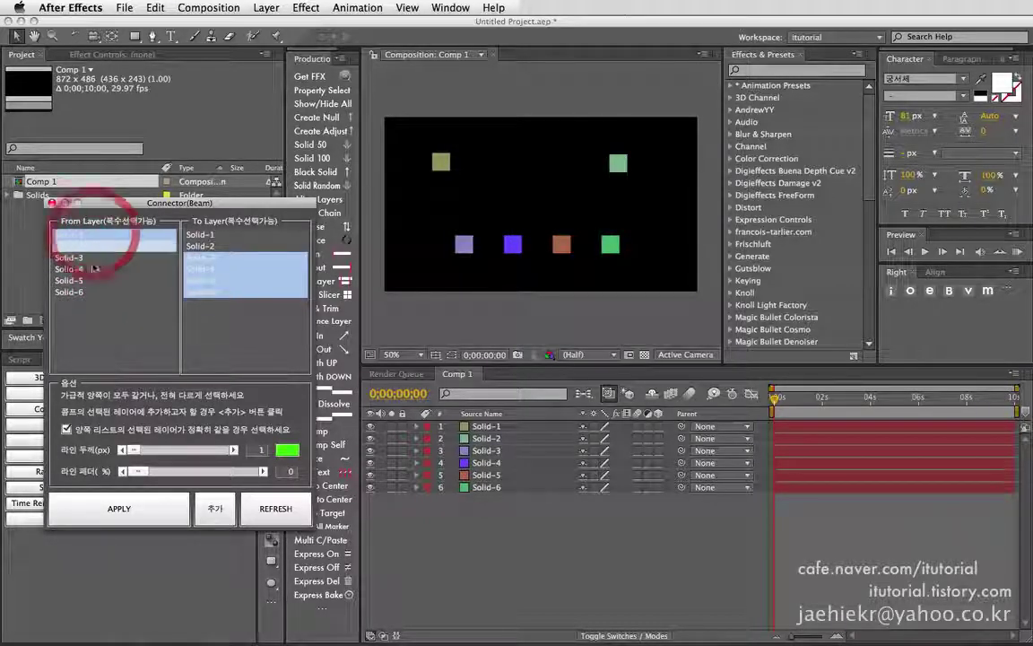
# Select all six solids in both lists, turn off exact-match, and apply the beams.
pyautogui.keyDown('super'); pyautogui.click(93, 281); pyautogui.keyUp('super')
pyautogui.keyDown('shift'); pyautogui.click(93, 291); pyautogui.keyUp('shift')
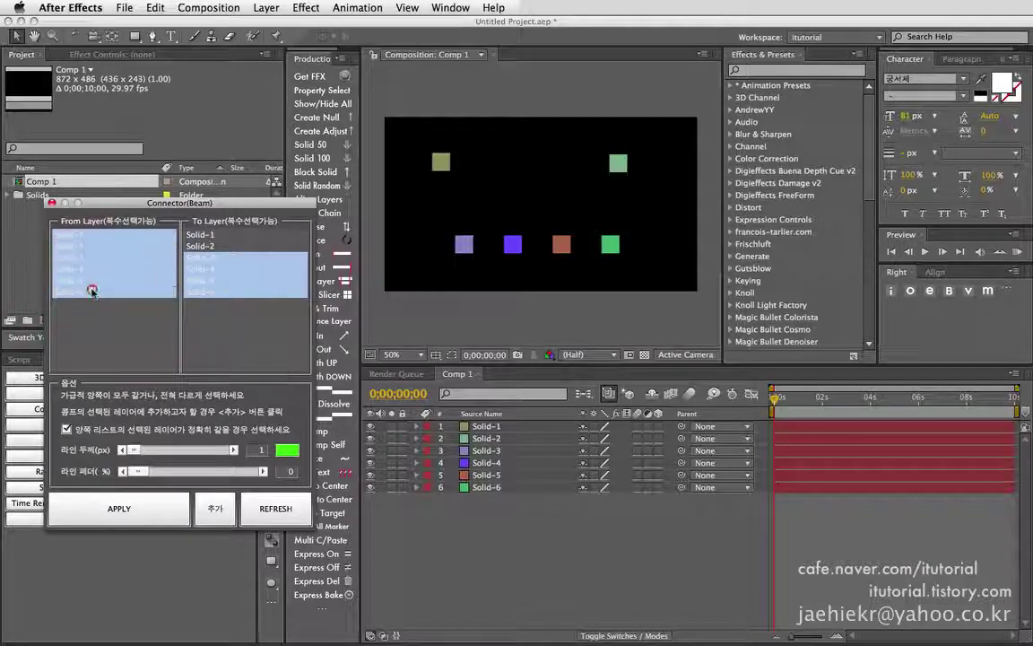
pyautogui.click(225, 235)
pyautogui.keyDown('shift'); pyautogui.click(219, 291); pyautogui.keyUp('shift')
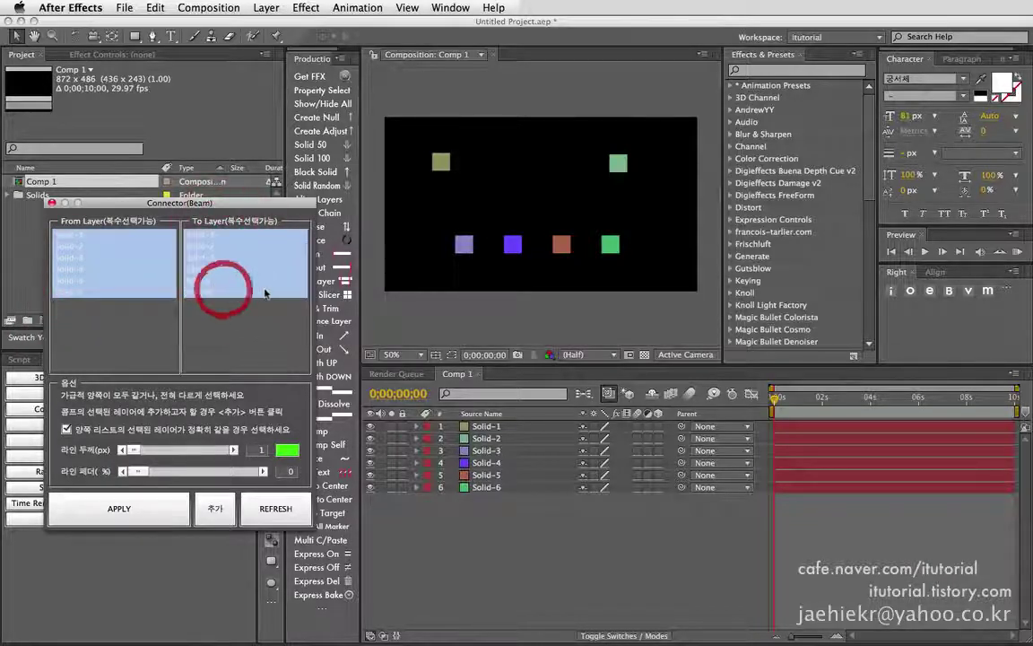
pyautogui.moveTo(243, 207); pyautogui.dragTo(478, 207)
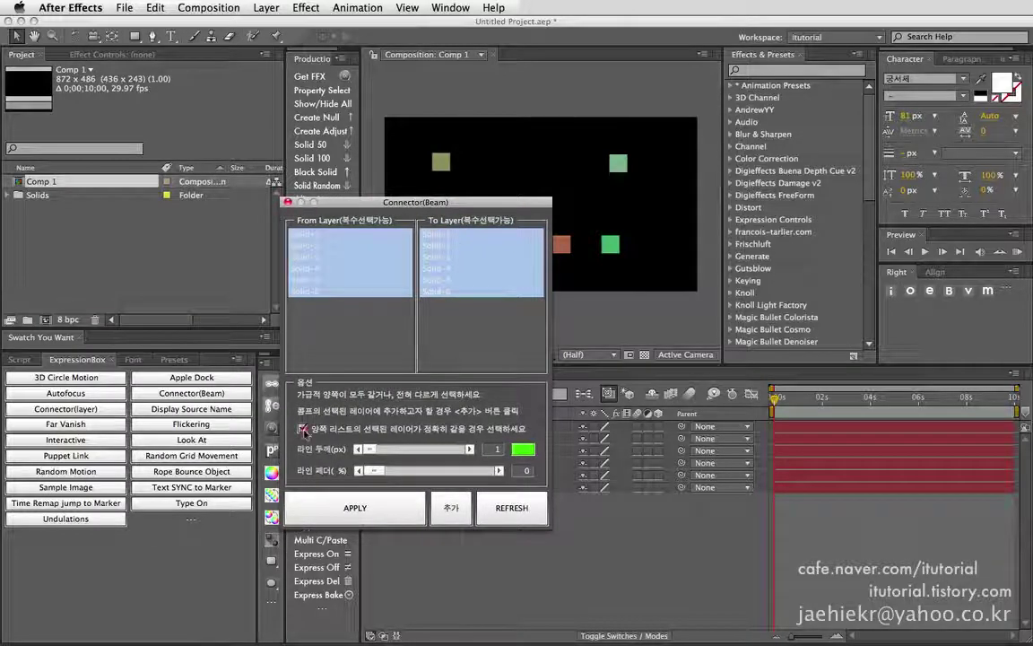
pyautogui.click(303, 429)
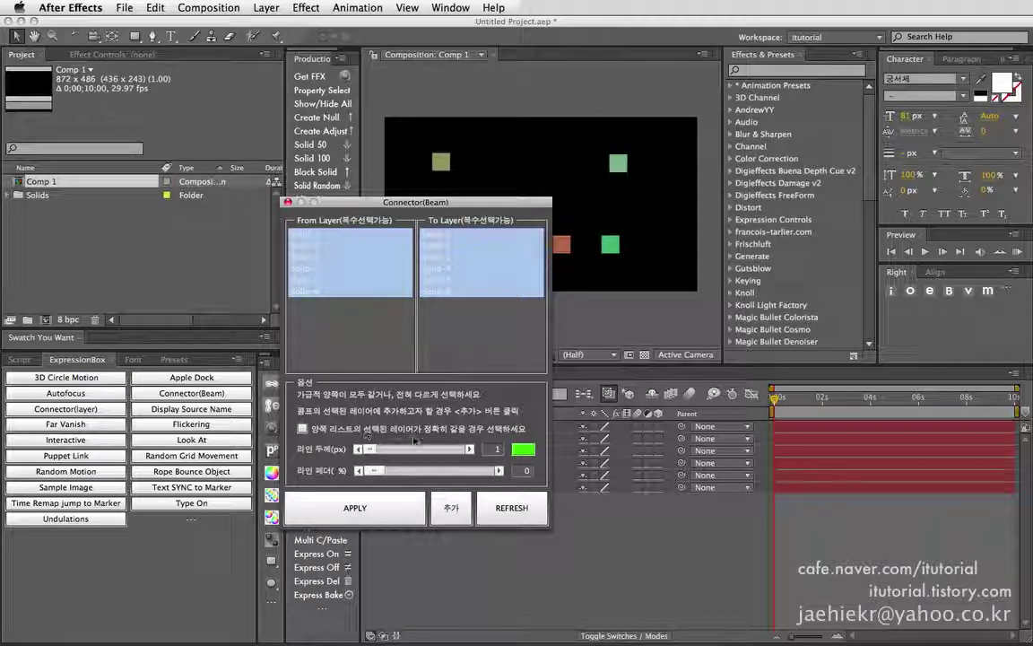
pyautogui.click(384, 499)
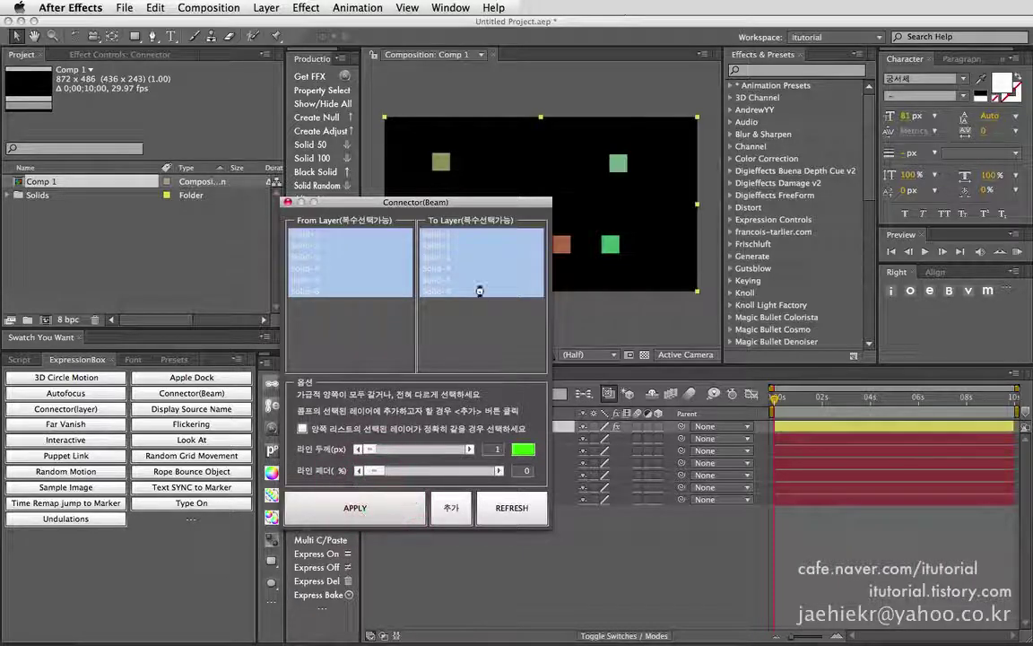
# Show the Connector layer's Effect Controls and collapse its line effects.
pyautogui.moveTo(473, 208); pyautogui.dragTo(652, 264)
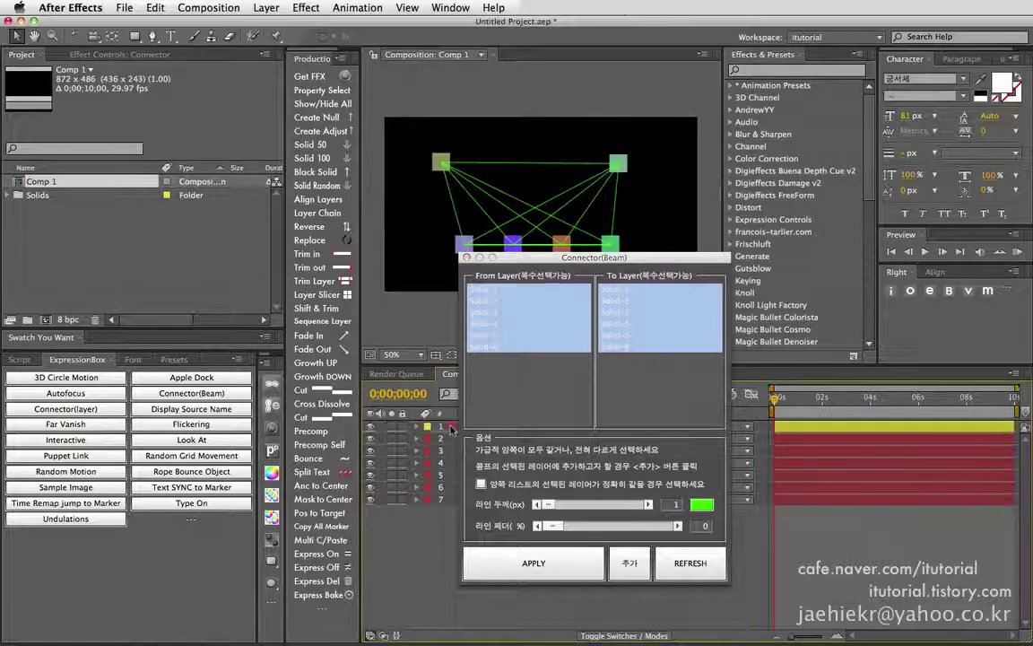
pyautogui.click(120, 53)
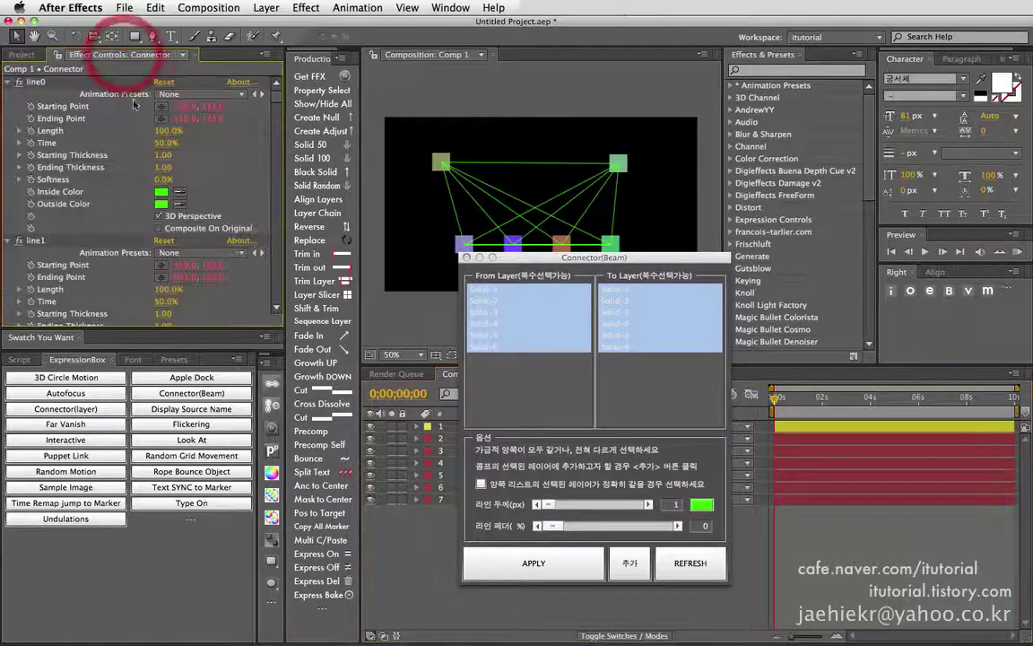
pyautogui.click(34, 82)
pyautogui.click(8, 82)
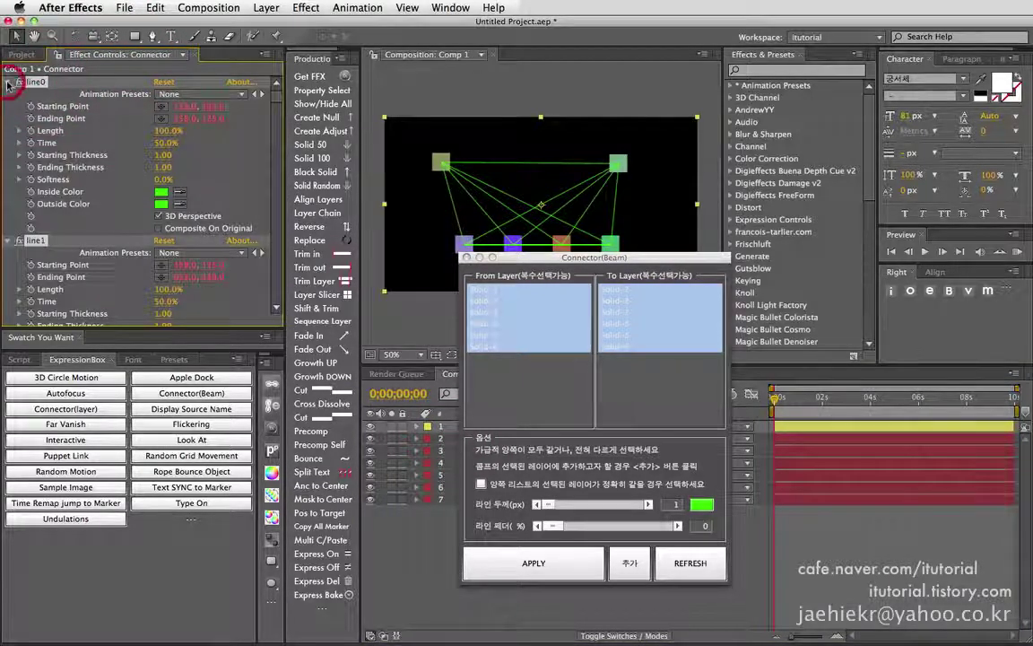
pyautogui.moveTo(273, 142); pyautogui.dragTo(272, 231)
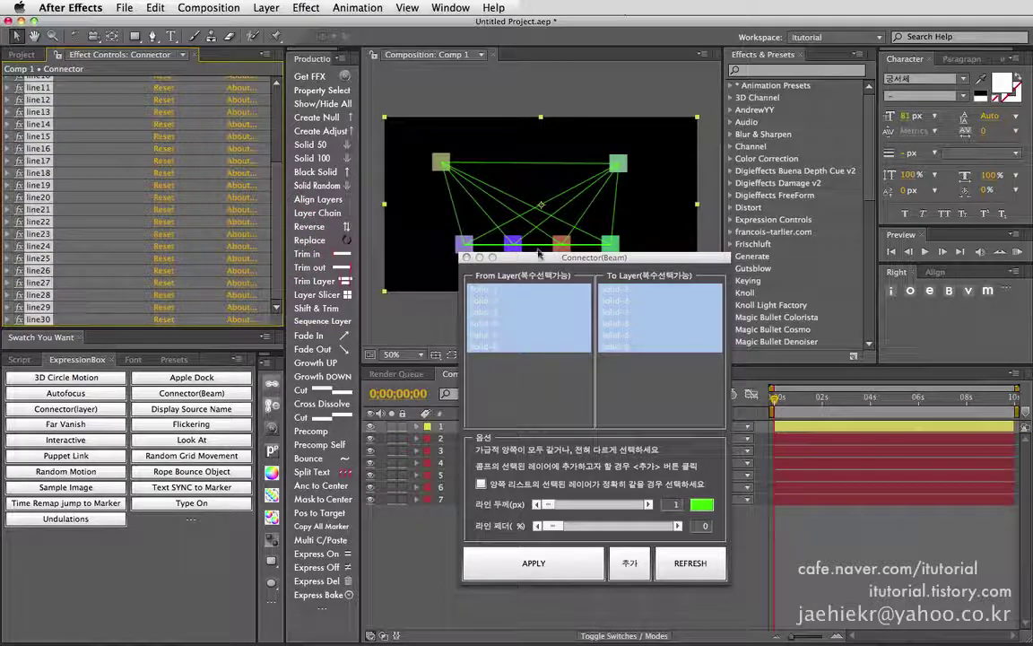
pyautogui.moveTo(558, 258); pyautogui.dragTo(238, 251)
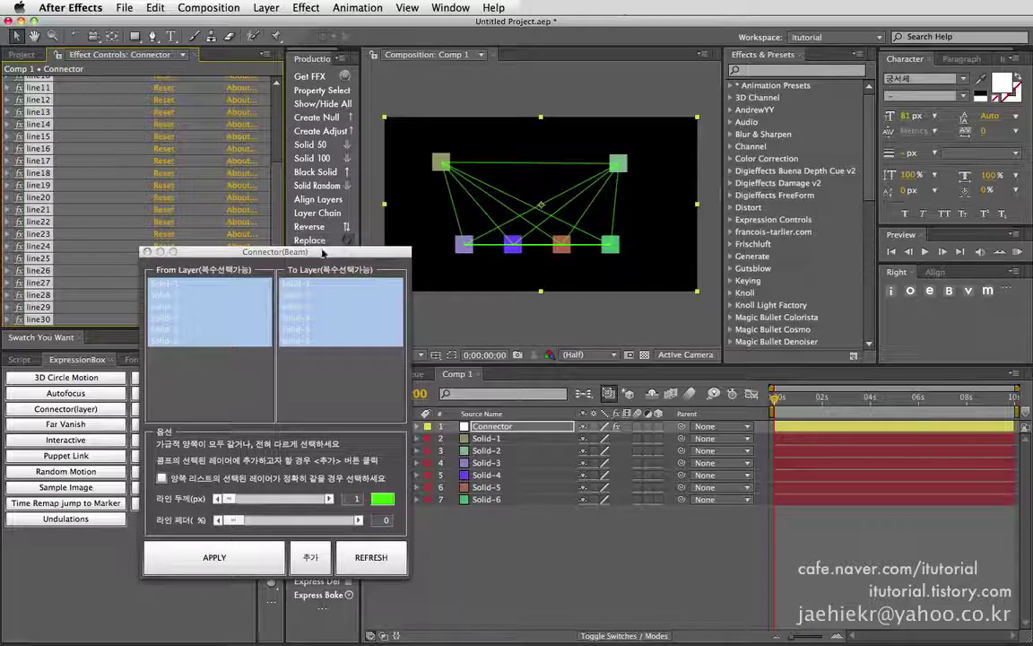
pyautogui.moveTo(297, 252); pyautogui.dragTo(265, 256)
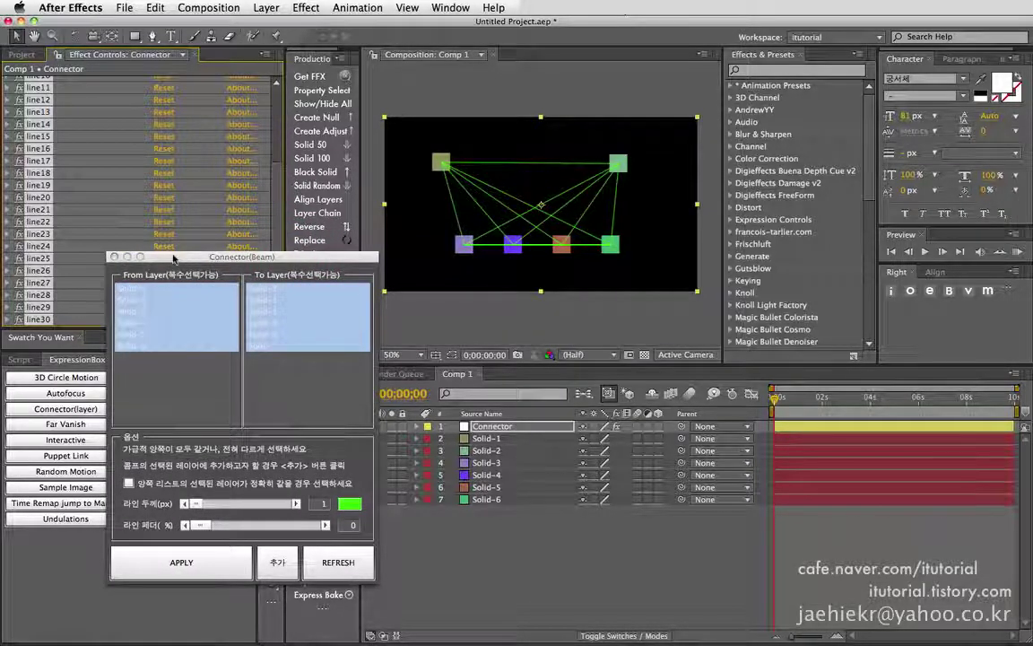
# Delete the all-to-all Connector, re-enable exact-match, reapply, and collapse line0–line15 to count them.
pyautogui.press('Delete')
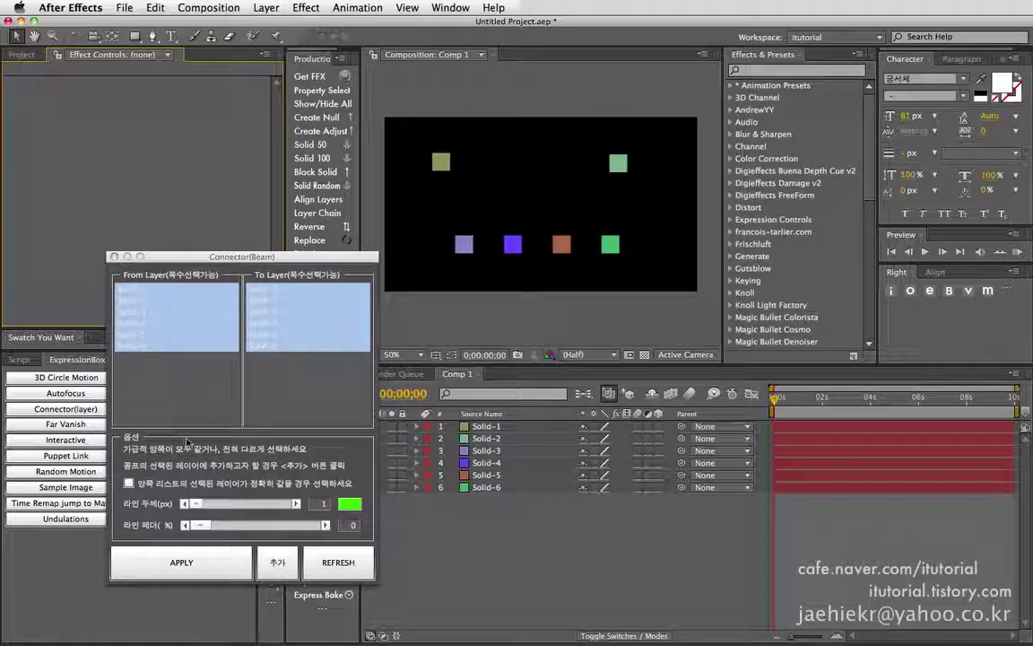
pyautogui.click(128, 483)
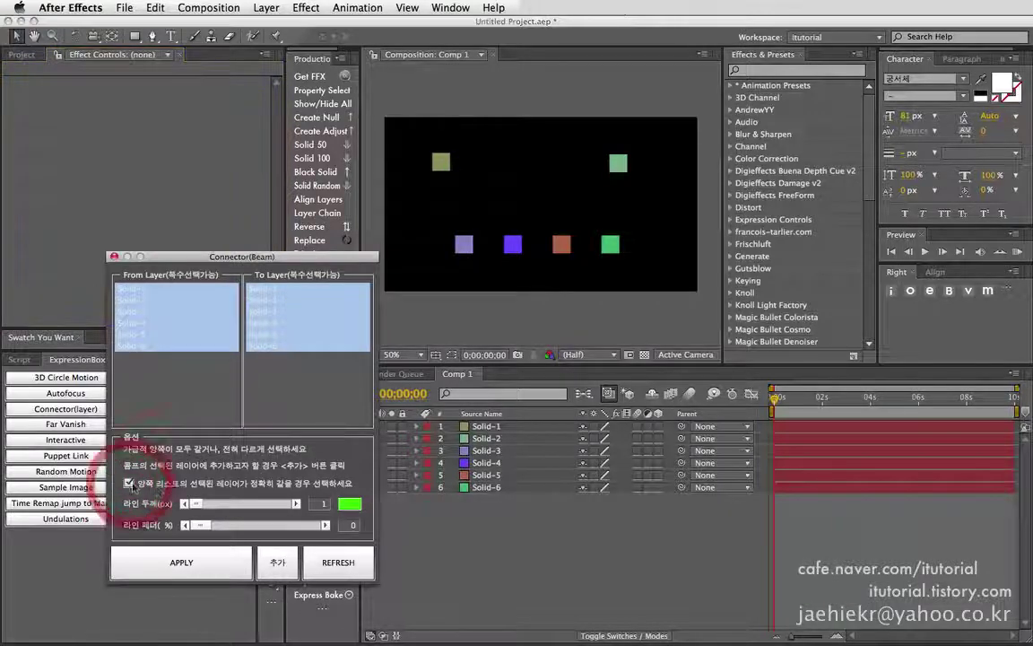
pyautogui.click(209, 564)
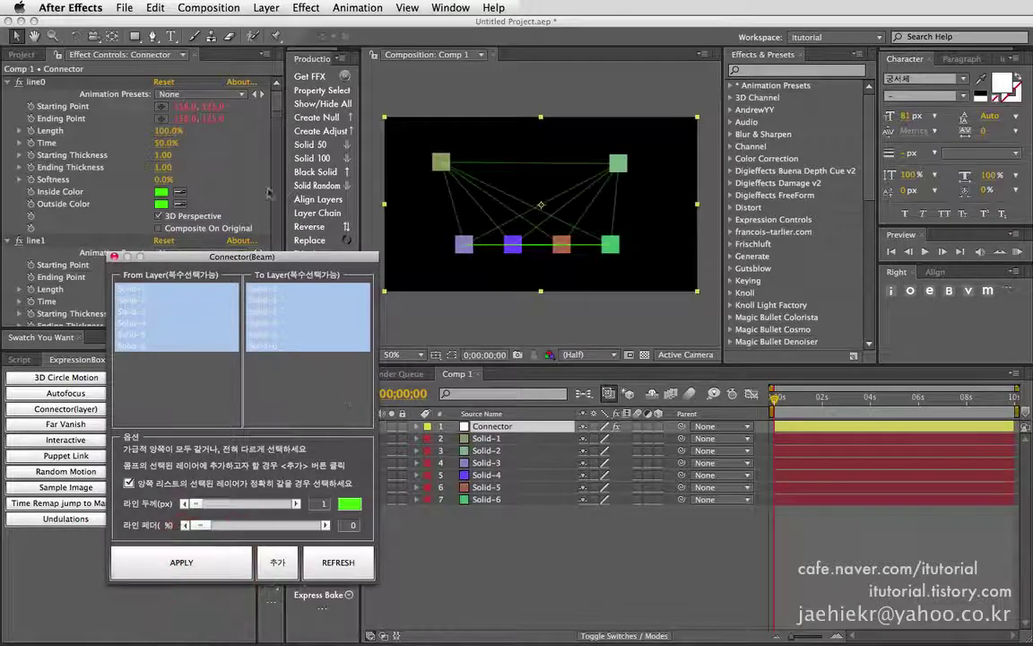
pyautogui.click(32, 83)
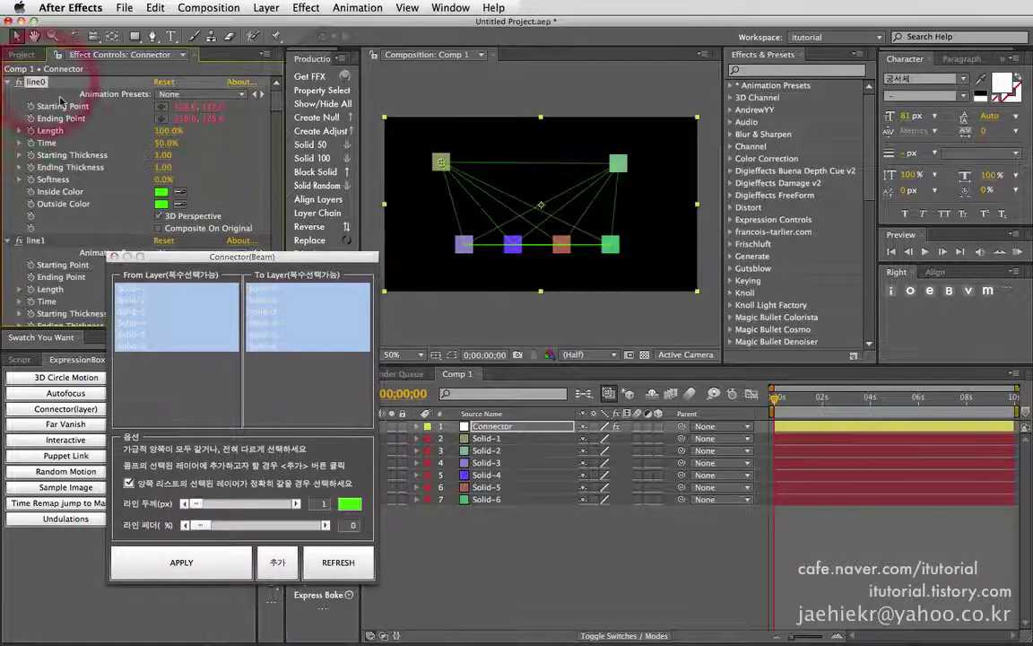
pyautogui.keyDown('ctrl'); pyautogui.click(8, 83); pyautogui.keyUp('ctrl')
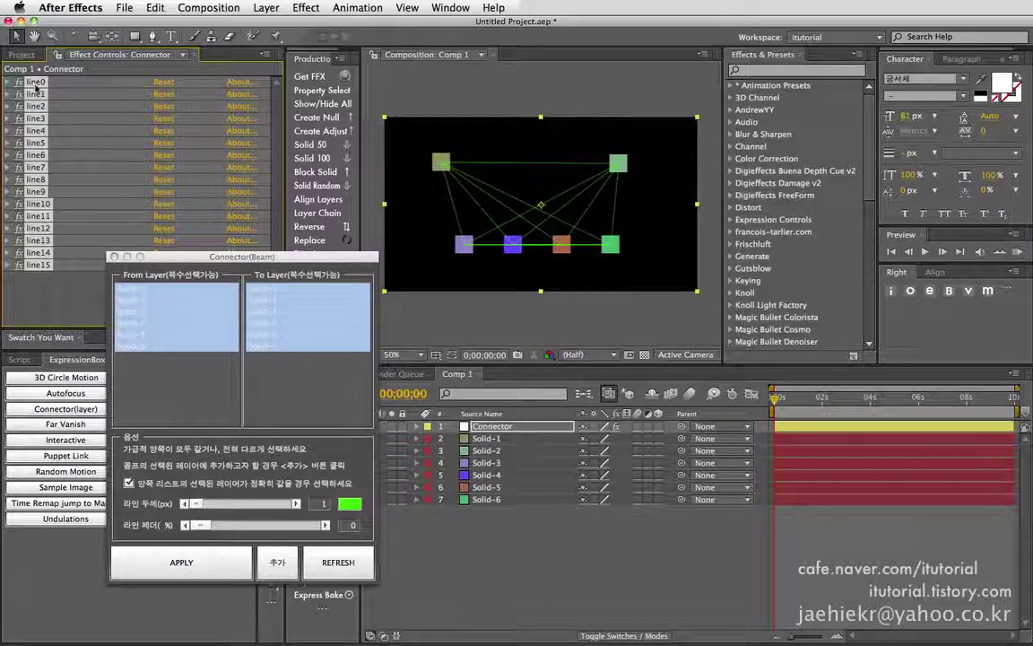
pyautogui.moveTo(256, 258); pyautogui.dragTo(166, 271)
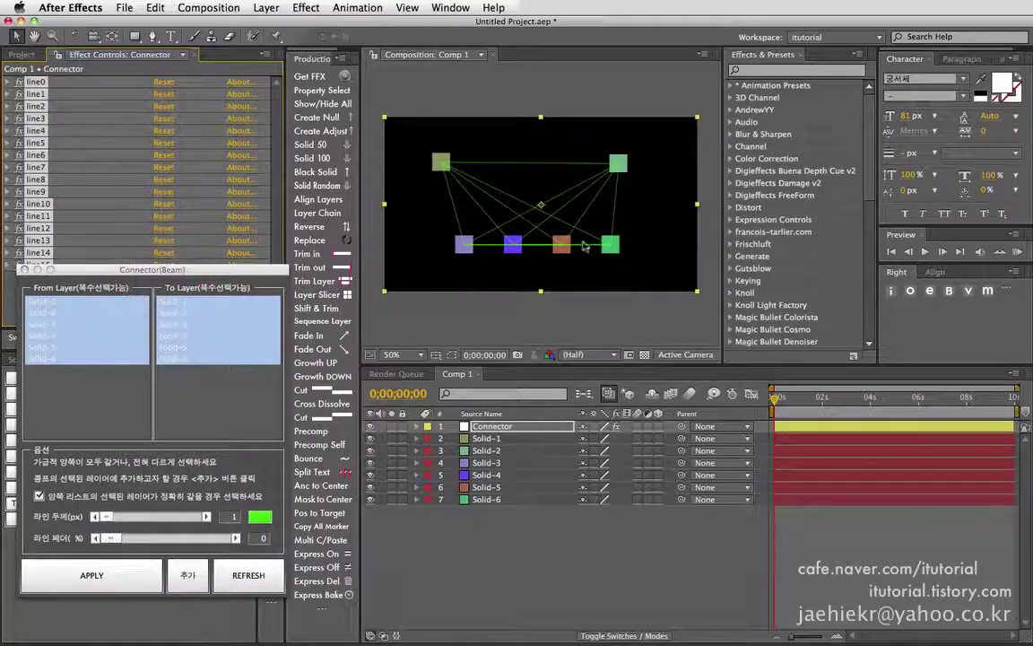
pyautogui.moveTo(257, 272); pyautogui.dragTo(250, 255)
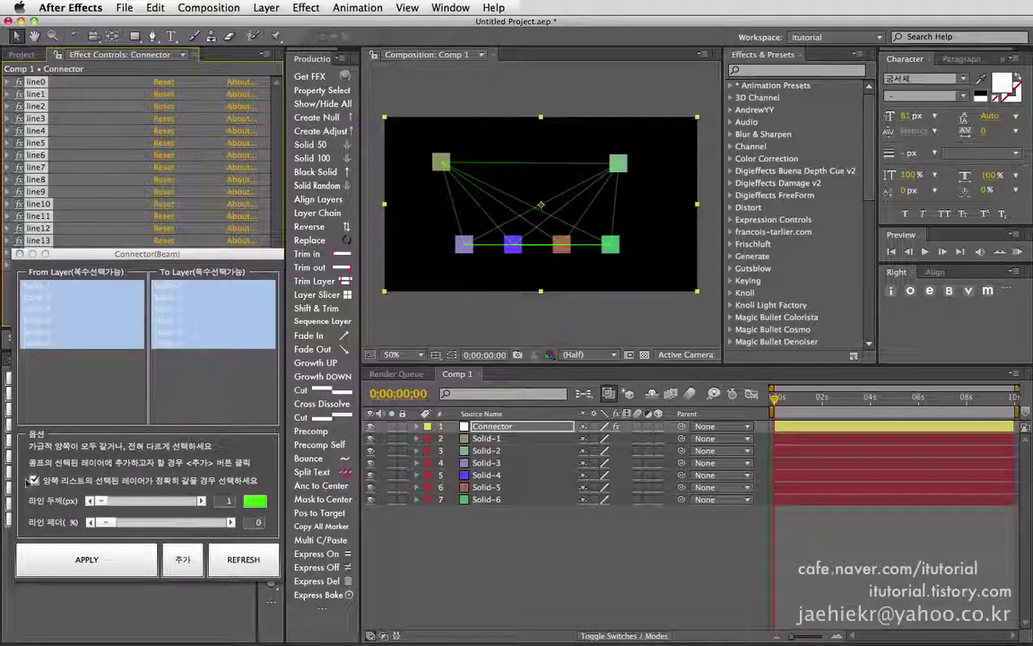
# Delete the rebuilt Connector layer and load the six solids into the beam lists.
pyautogui.press('Delete')
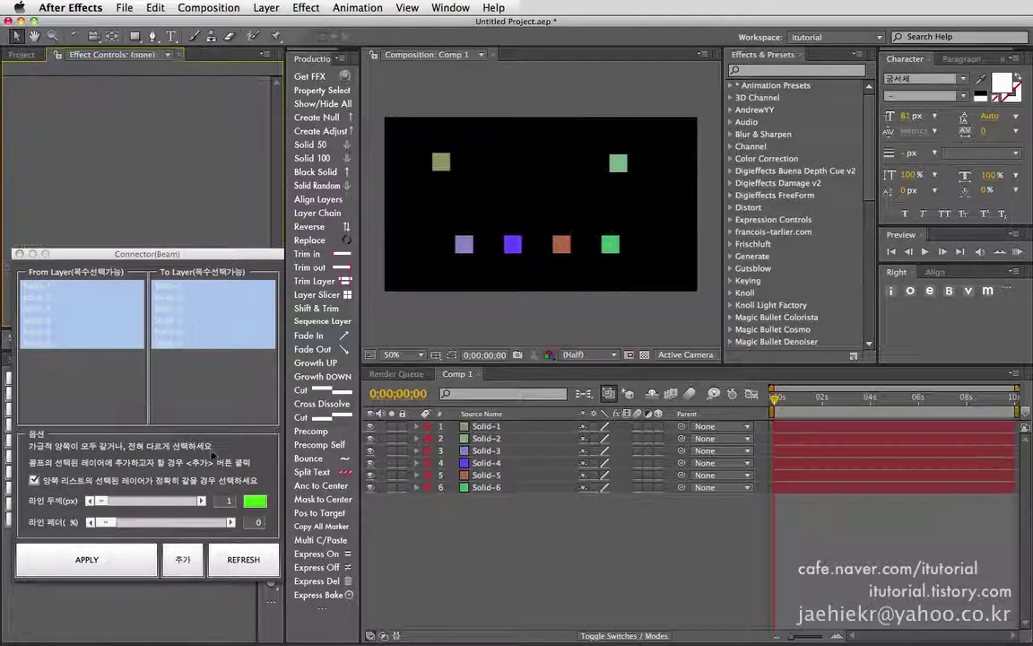
pyautogui.moveTo(489, 521); pyautogui.dragTo(426, 386)
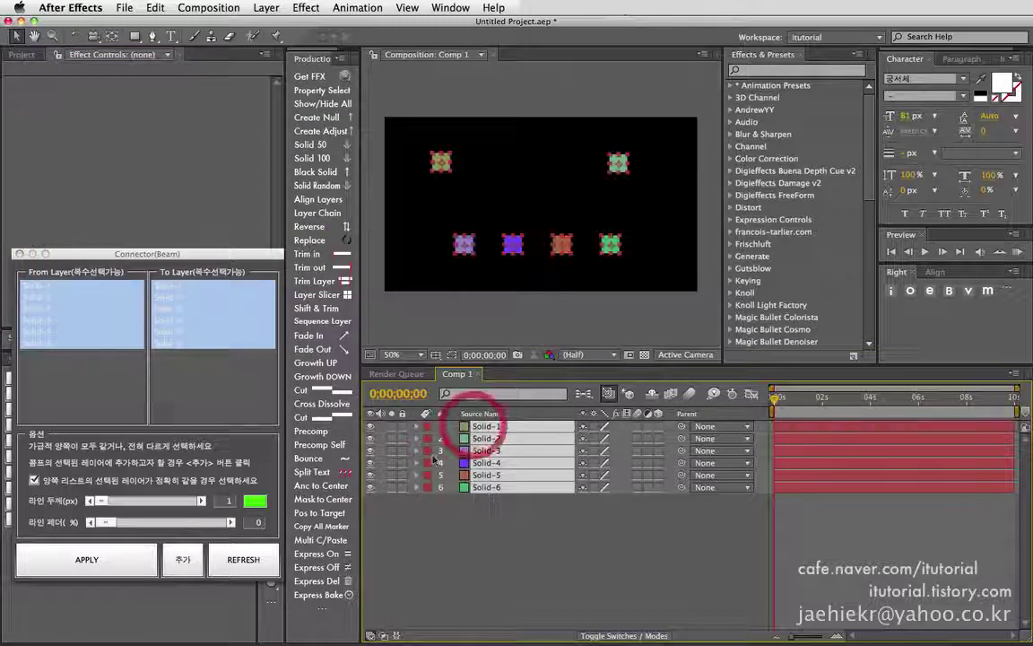
pyautogui.click(182, 559)
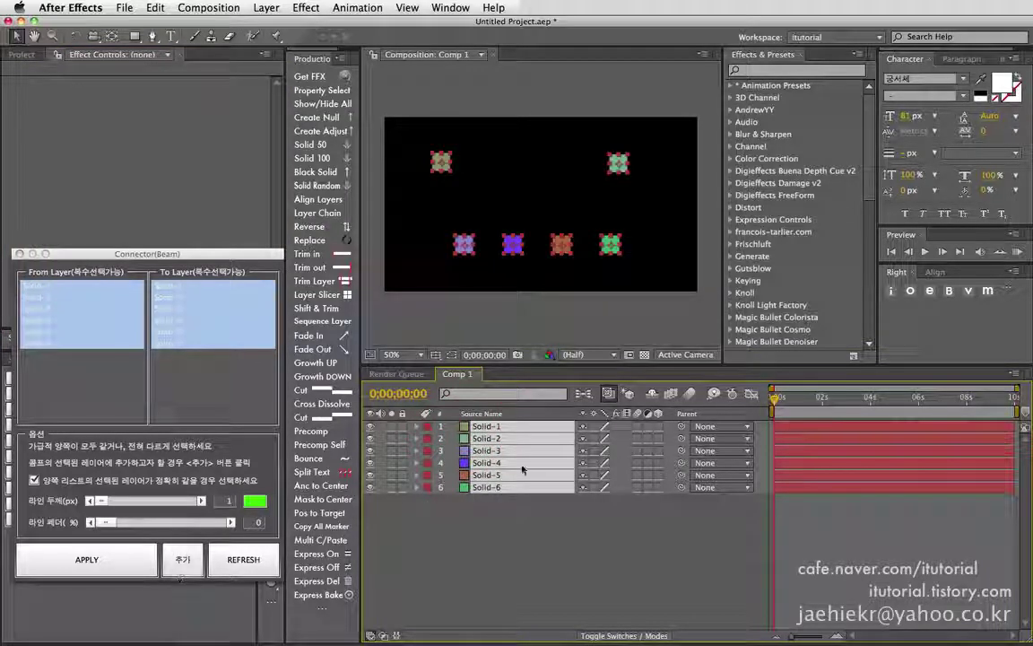
# Add new Solid 50 squares up to Solid-12 and select all twelve layers.
pyautogui.click(492, 508)
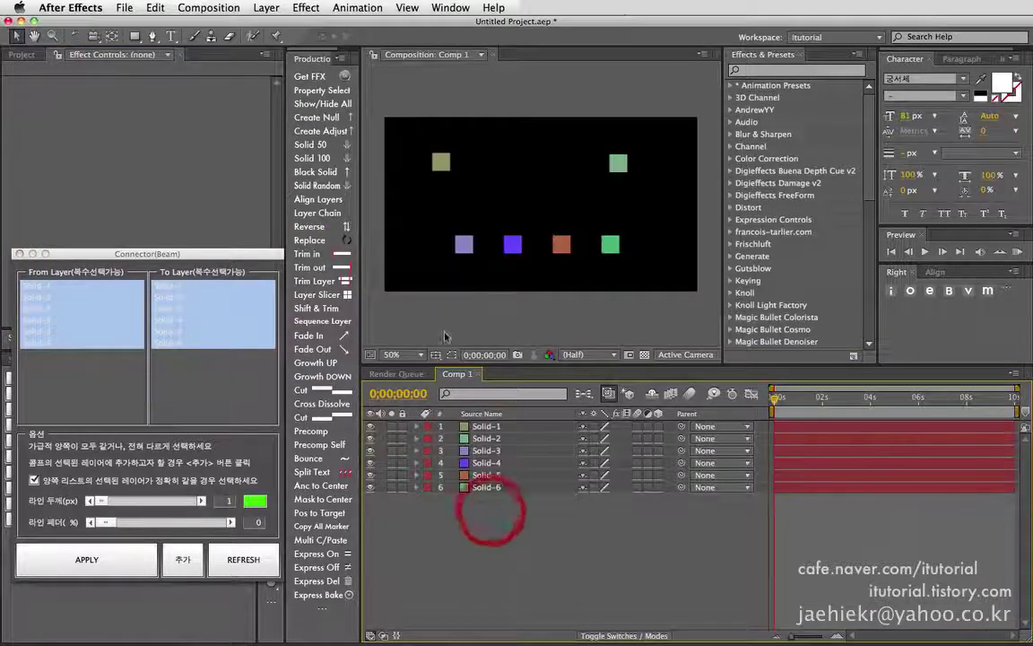
pyautogui.click(338, 146)
pyautogui.click(338, 146)
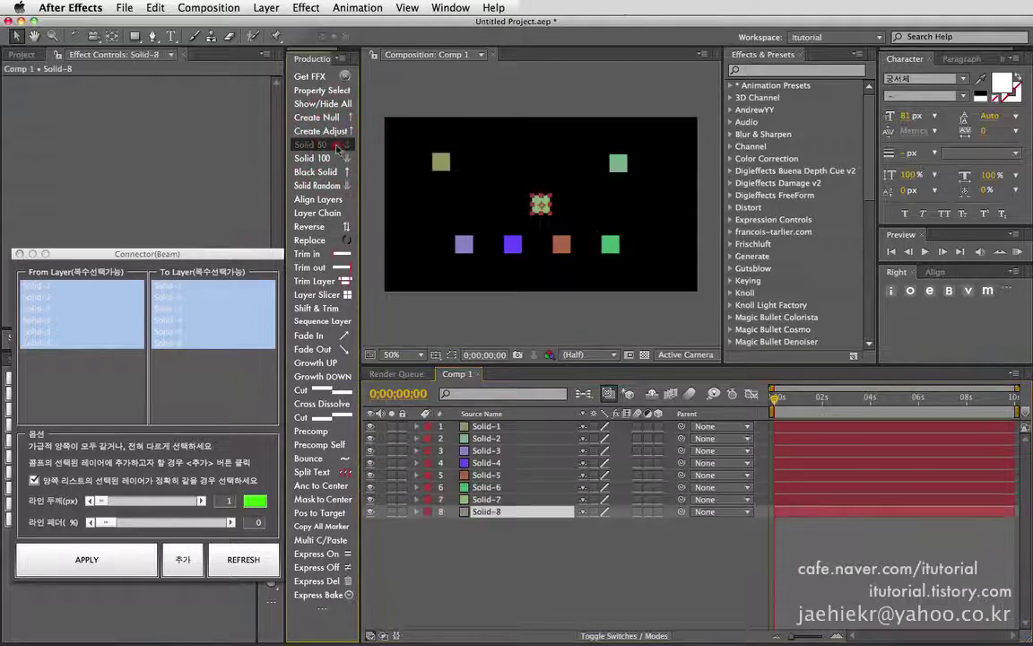
pyautogui.click(338, 146)
pyautogui.click(338, 146)
pyautogui.click(338, 146)
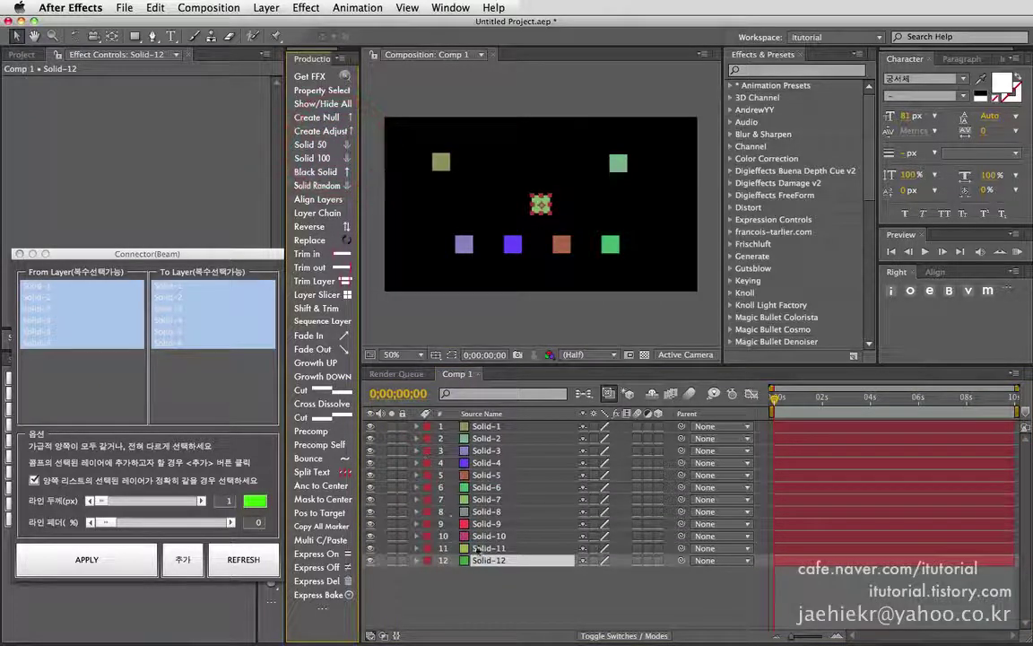
pyautogui.keyDown('shift'); pyautogui.click(484, 426); pyautogui.keyUp('shift')
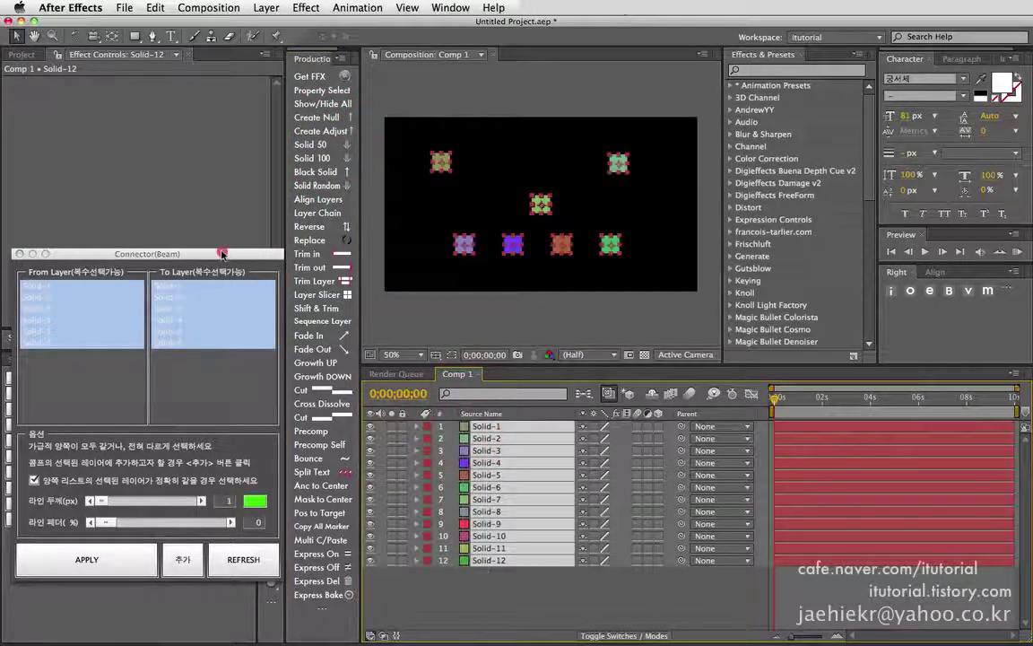
pyautogui.moveTo(223, 248); pyautogui.dragTo(507, 264)
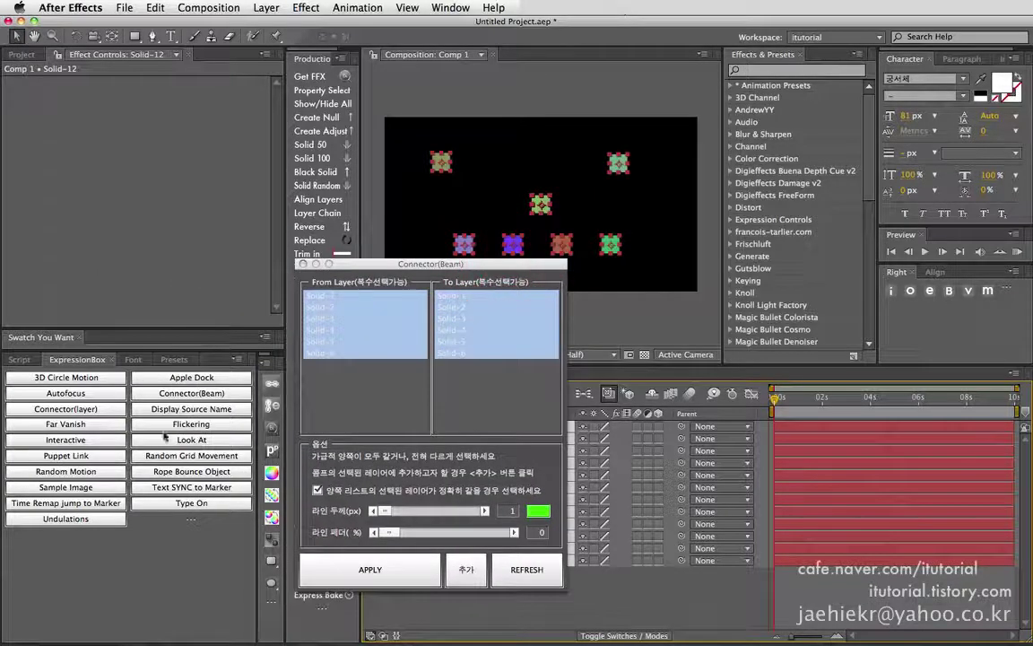
# Arrange the twelve squares with ExpressionBox Interactive circular alignment at a 30-degree angle.
pyautogui.click(68, 439)
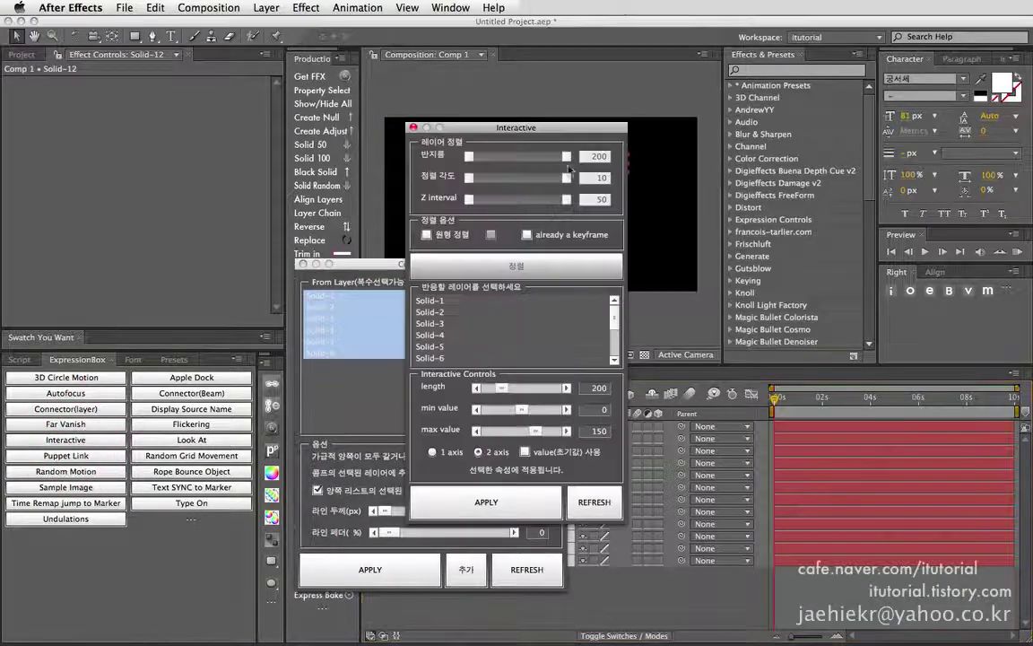
pyautogui.moveTo(541, 131); pyautogui.dragTo(191, 148)
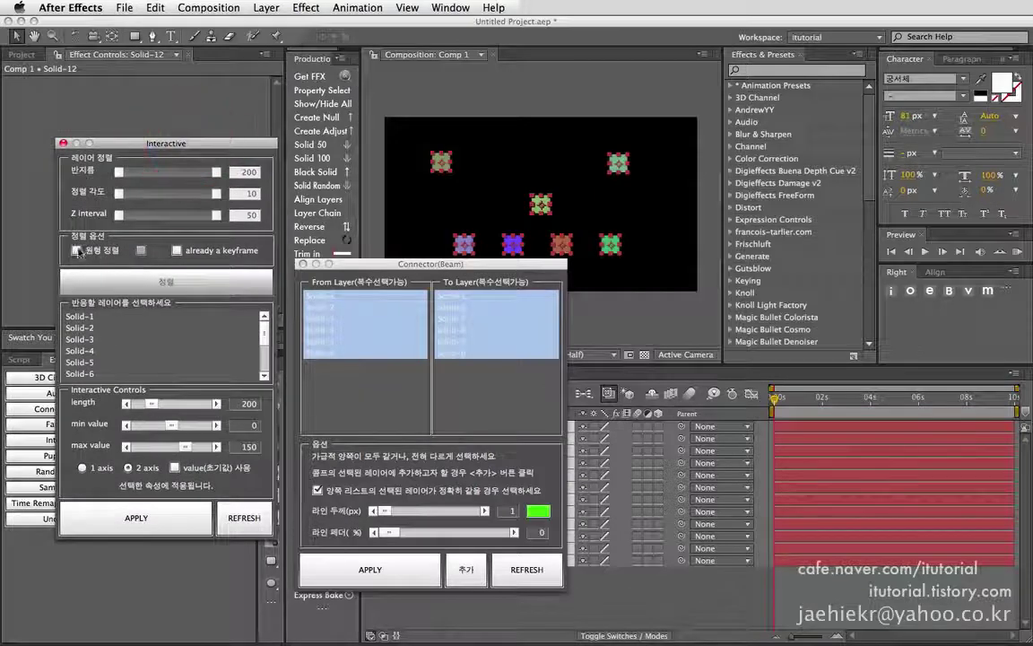
pyautogui.click(78, 250)
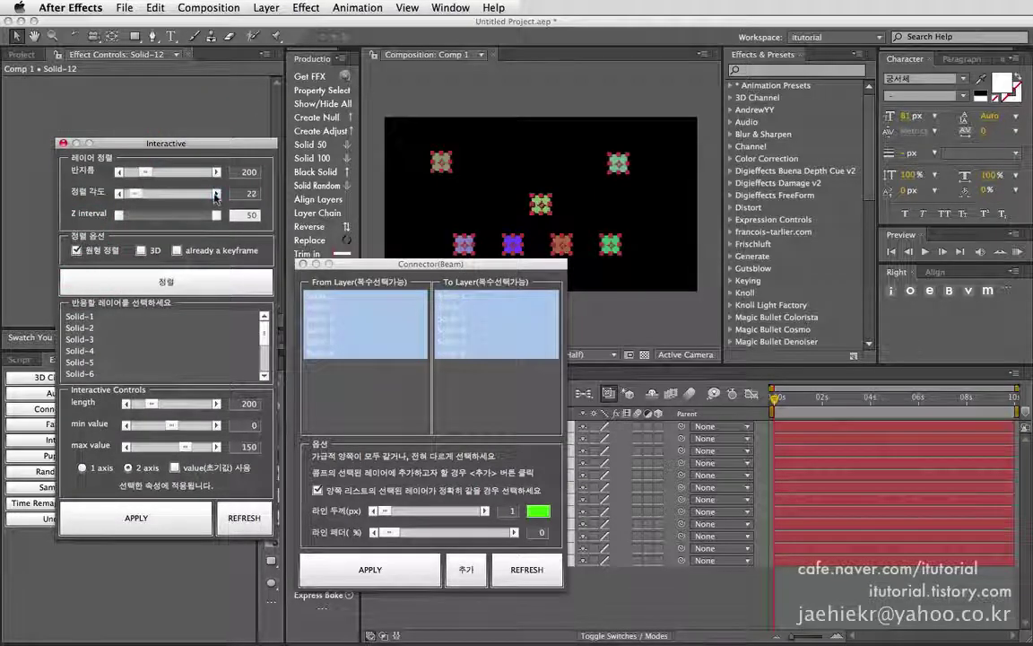
pyautogui.click(216, 195)
pyautogui.click(215, 194)
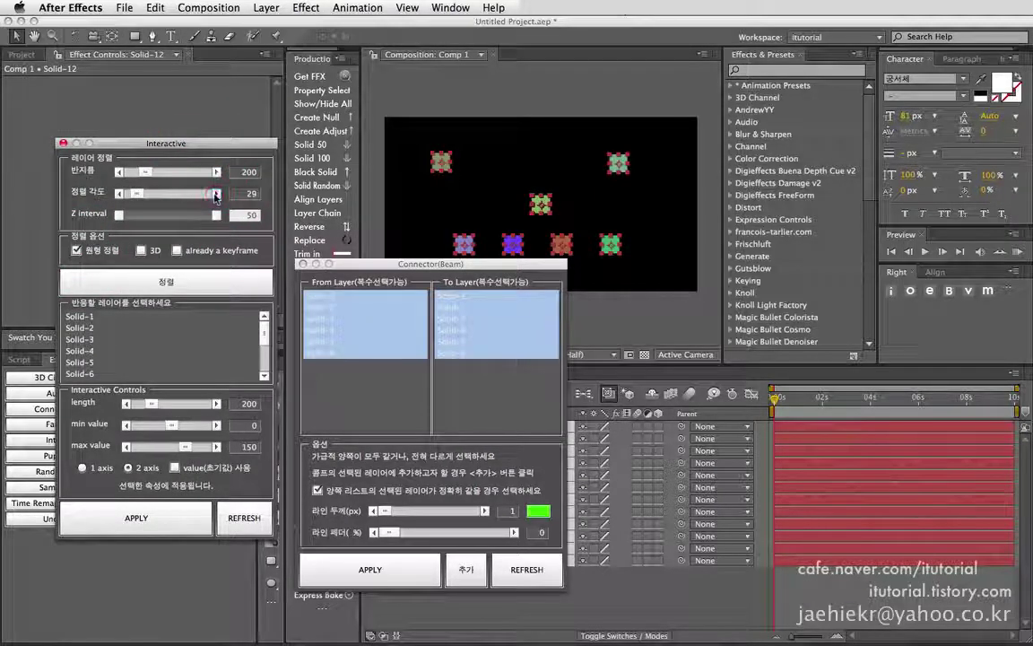
pyautogui.click(215, 195)
pyautogui.click(215, 195)
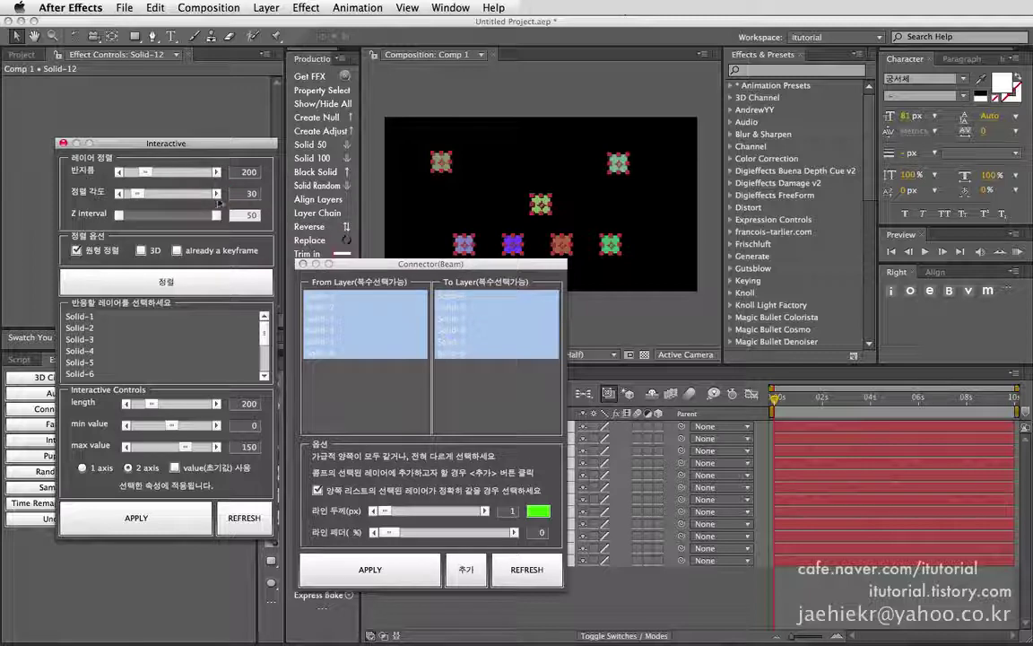
pyautogui.click(166, 279)
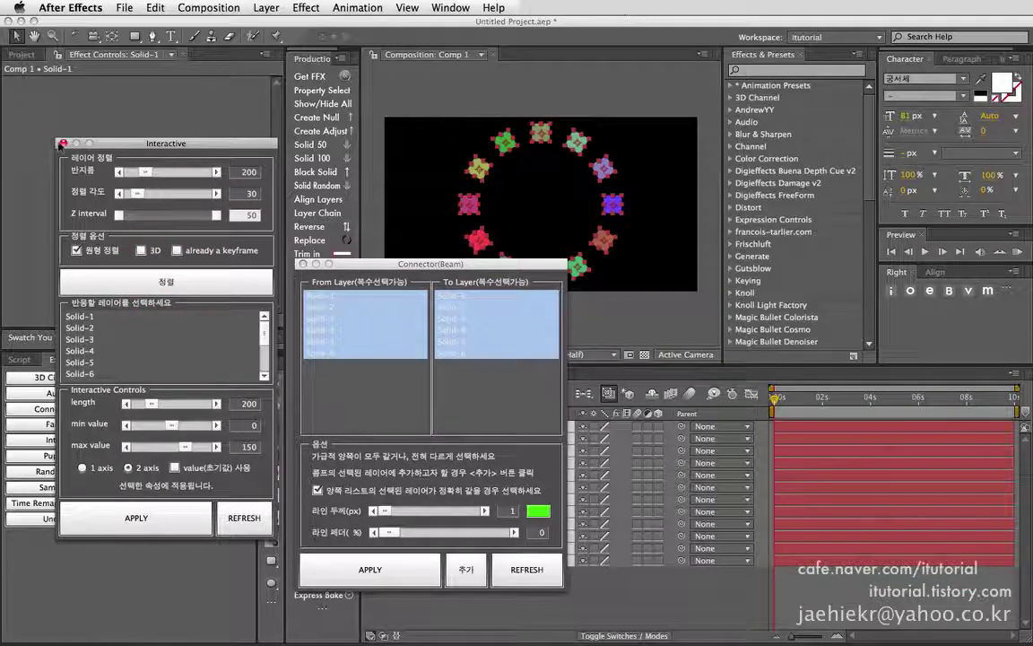
pyautogui.click(63, 144)
pyautogui.moveTo(468, 267); pyautogui.dragTo(222, 159)
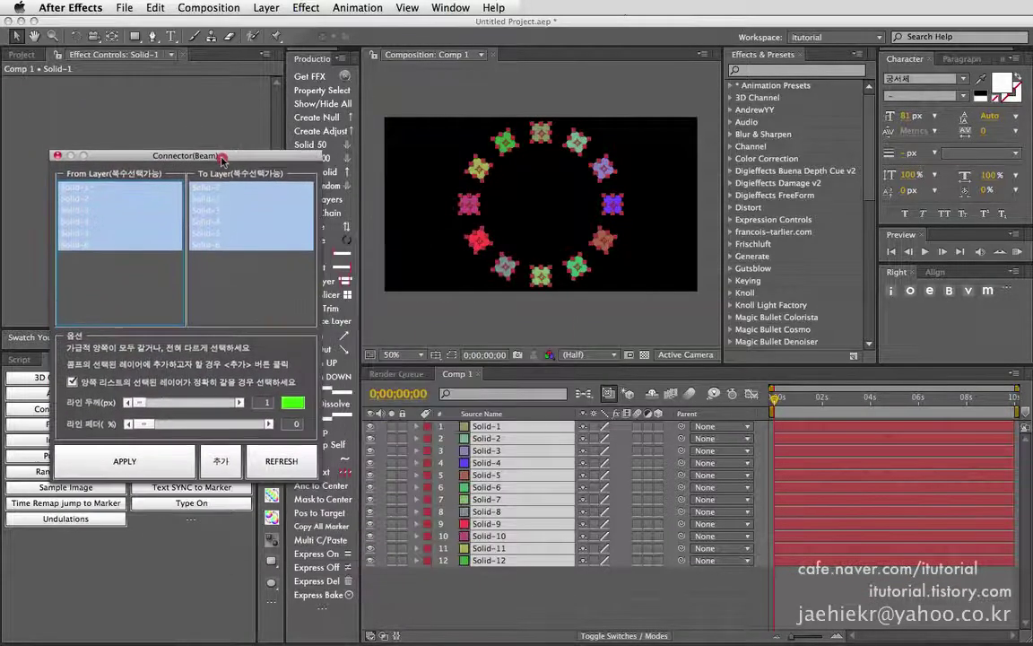
# Refresh the beam lists and choose Solid-1 through Solid-6 as both sources and targets.
pyautogui.click(505, 590)
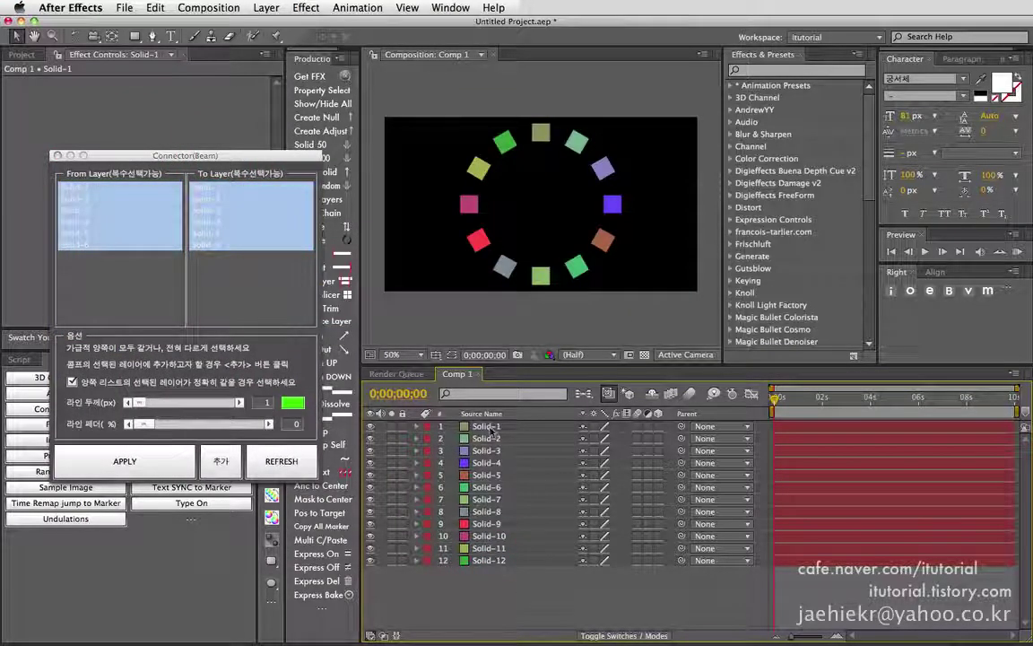
pyautogui.click(284, 461)
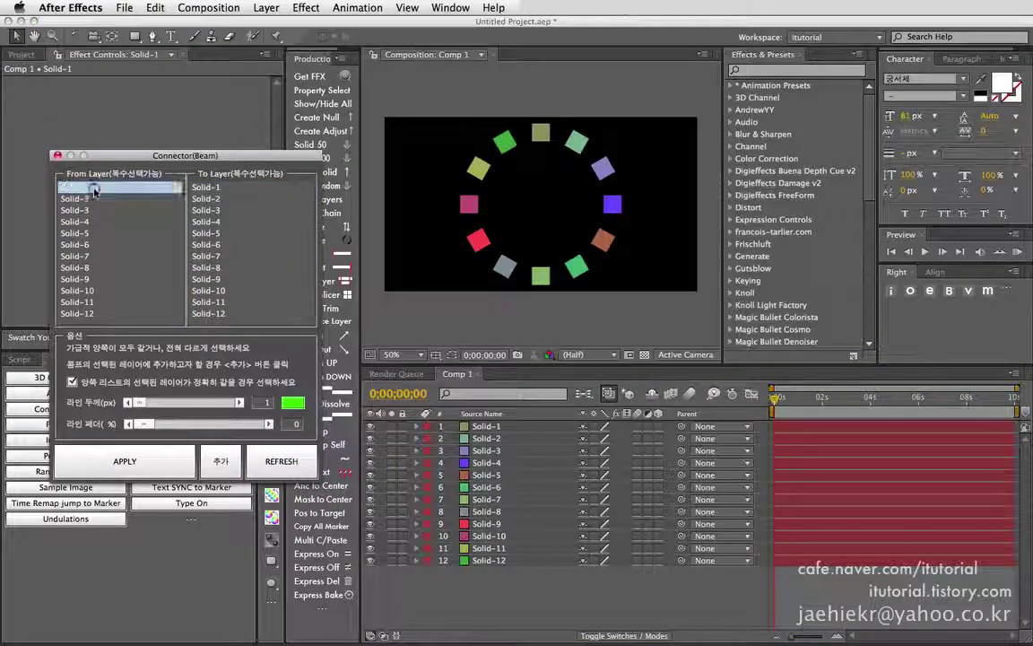
pyautogui.keyDown('super'); pyautogui.click(92, 244); pyautogui.keyUp('super')
pyautogui.keyDown('shift'); pyautogui.click(93, 244); pyautogui.keyUp('shift')
pyautogui.moveTo(224, 224); pyautogui.dragTo(231, 189)
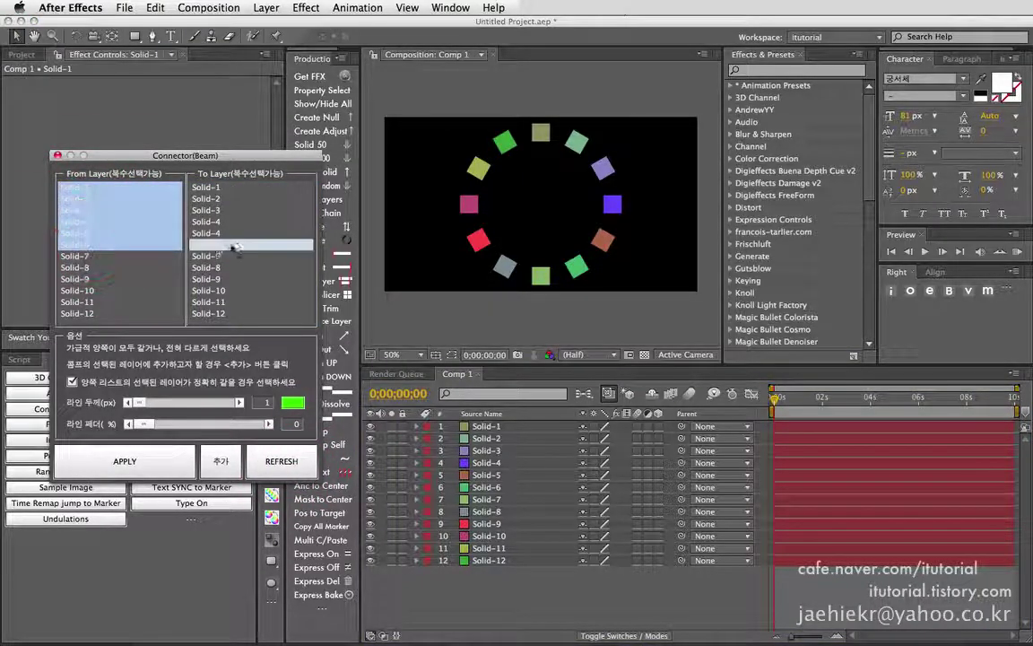
pyautogui.keyDown('shift'); pyautogui.click(224, 242); pyautogui.keyUp('shift')
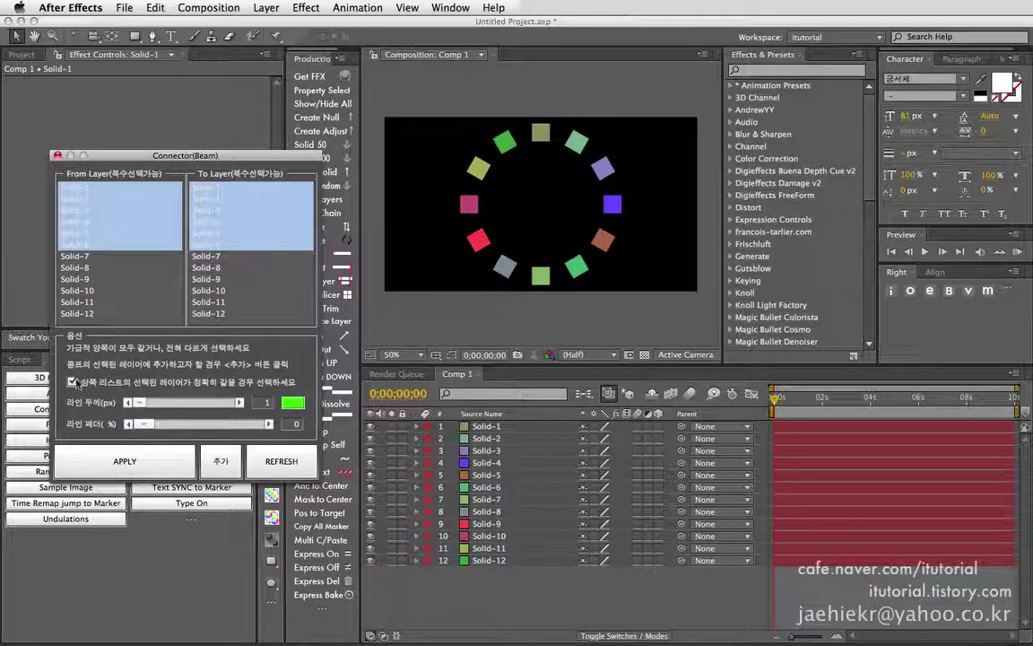
# Set the beam colour to red and apply the new Connector layer.
pyautogui.click(284, 404)
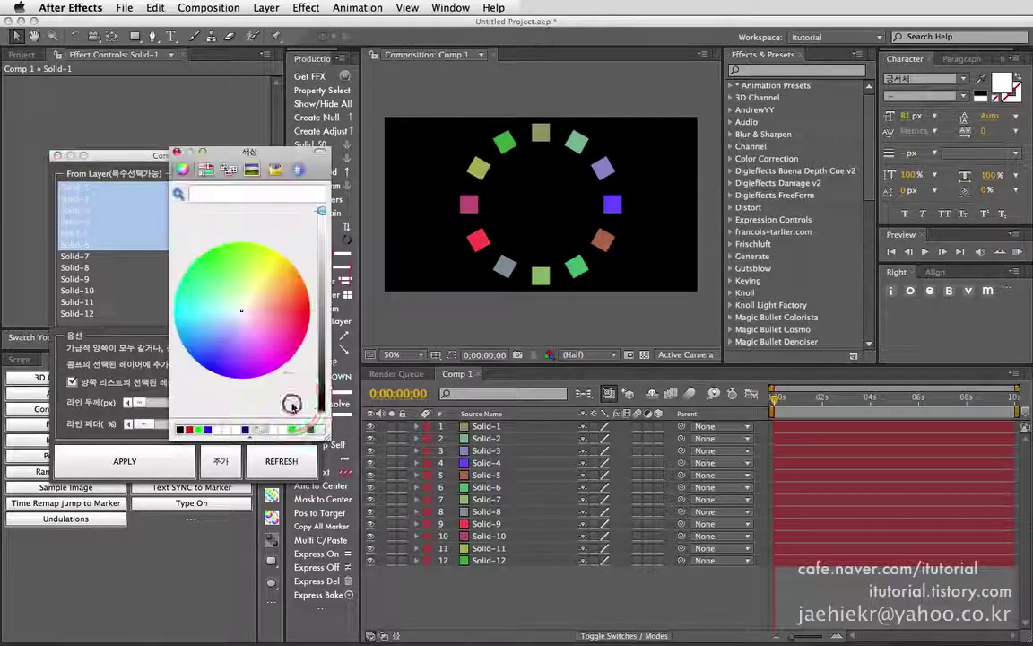
pyautogui.click(309, 309)
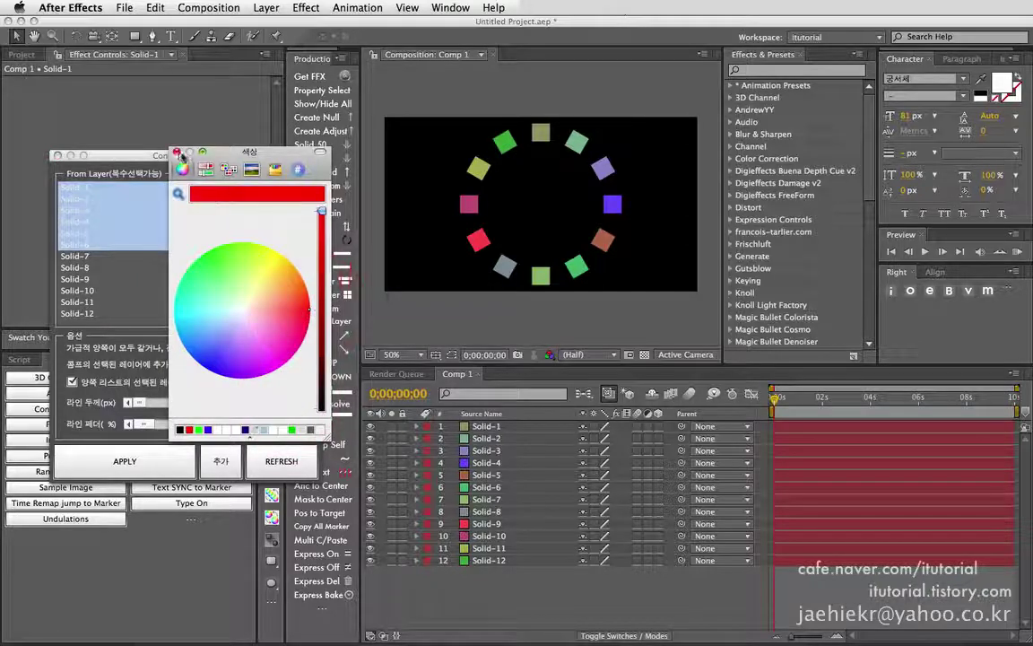
pyautogui.click(176, 152)
pyautogui.click(179, 458)
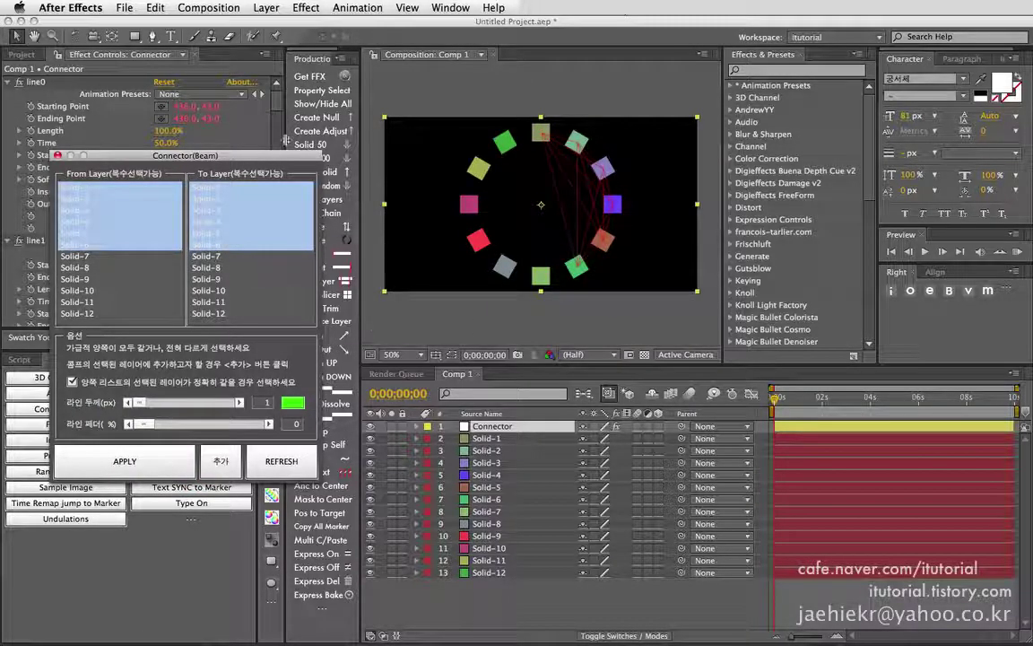
pyautogui.moveTo(284, 154); pyautogui.dragTo(273, 178)
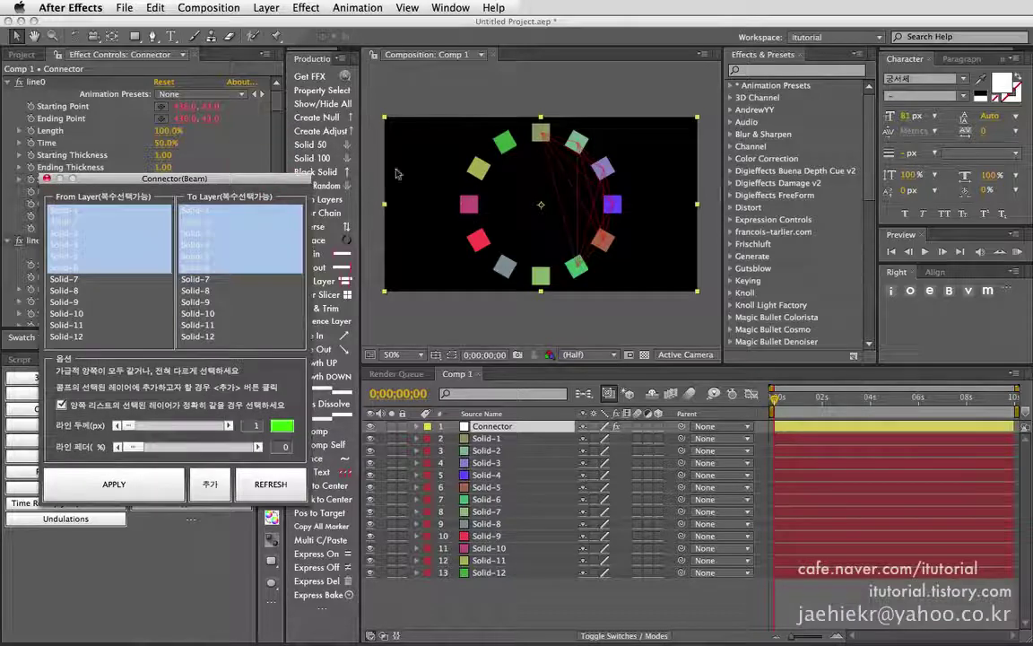
# Choose Solid-7 through Solid-12 as both beam sources and targets.
pyautogui.click(25, 56)
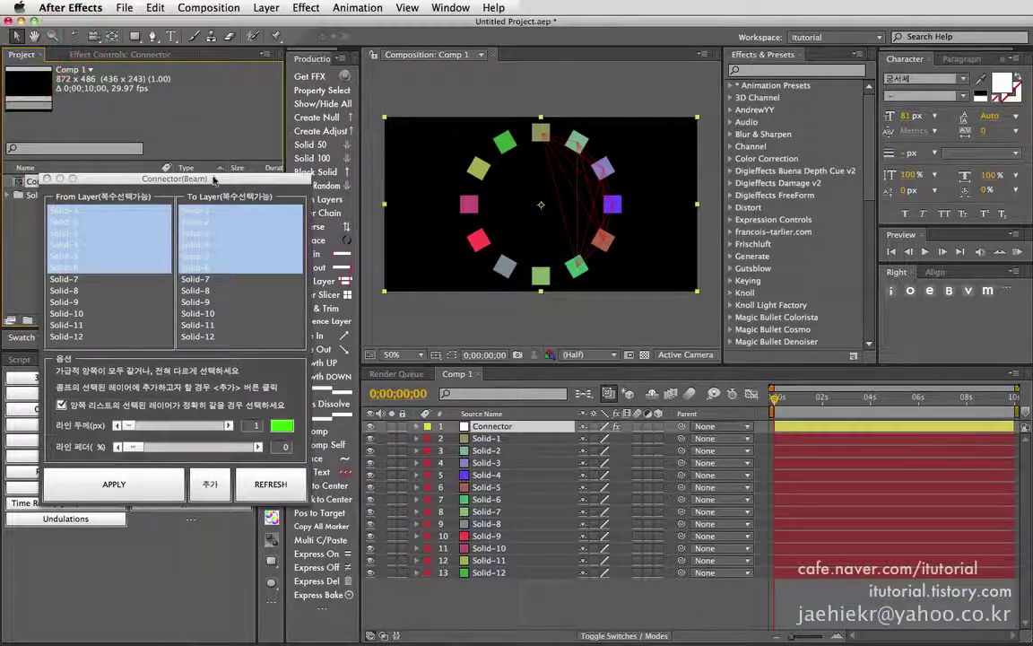
pyautogui.moveTo(215, 178); pyautogui.dragTo(182, 70)
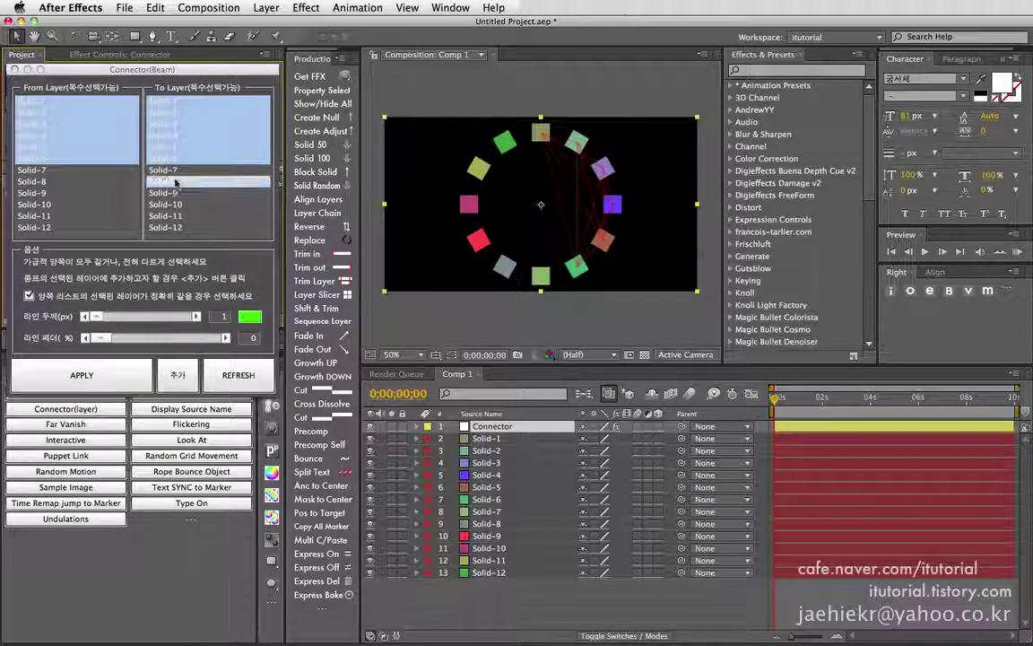
pyautogui.click(55, 170)
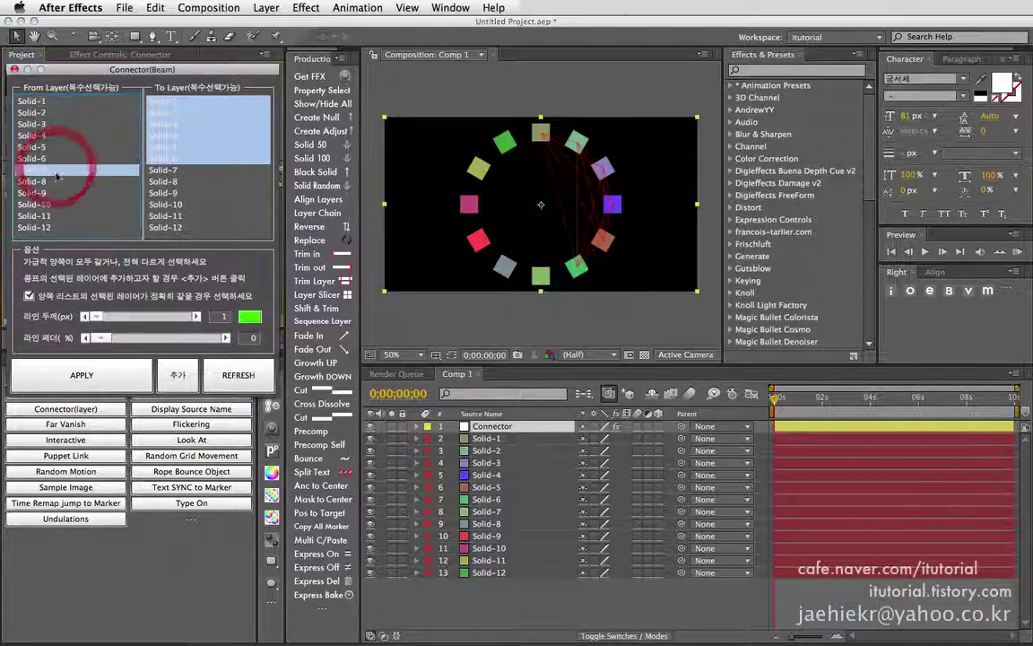
pyautogui.keyDown('shift'); pyautogui.click(45, 227); pyautogui.keyUp('shift')
pyautogui.click(179, 170)
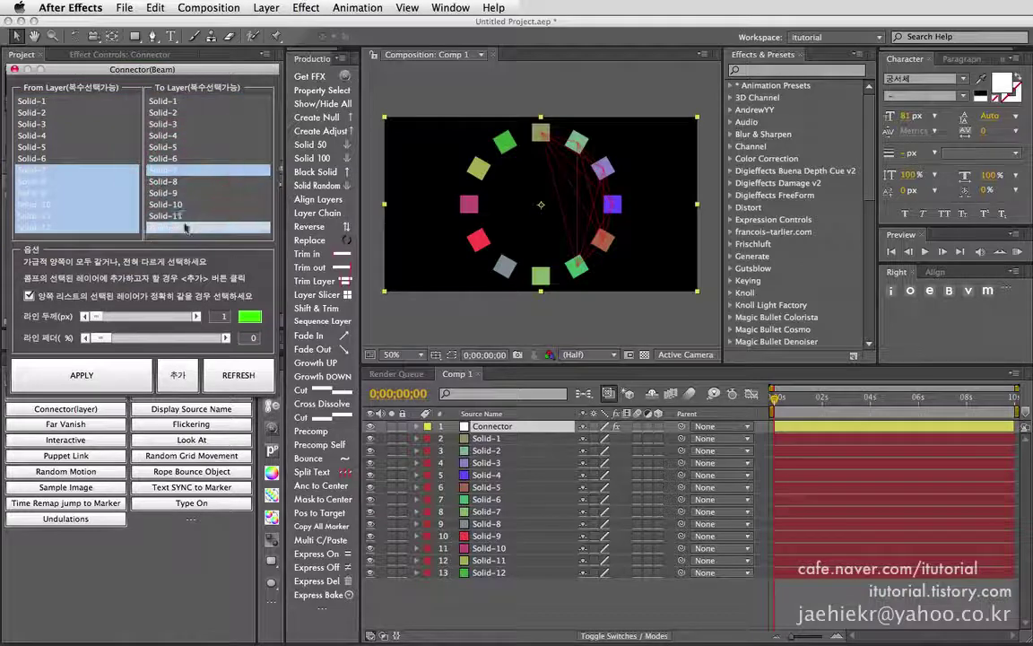
pyautogui.keyDown('shift'); pyautogui.click(179, 226); pyautogui.keyUp('shift')
# Set the beam colour to red, apply, then delete the duplicate Connector layer.
pyautogui.click(251, 317)
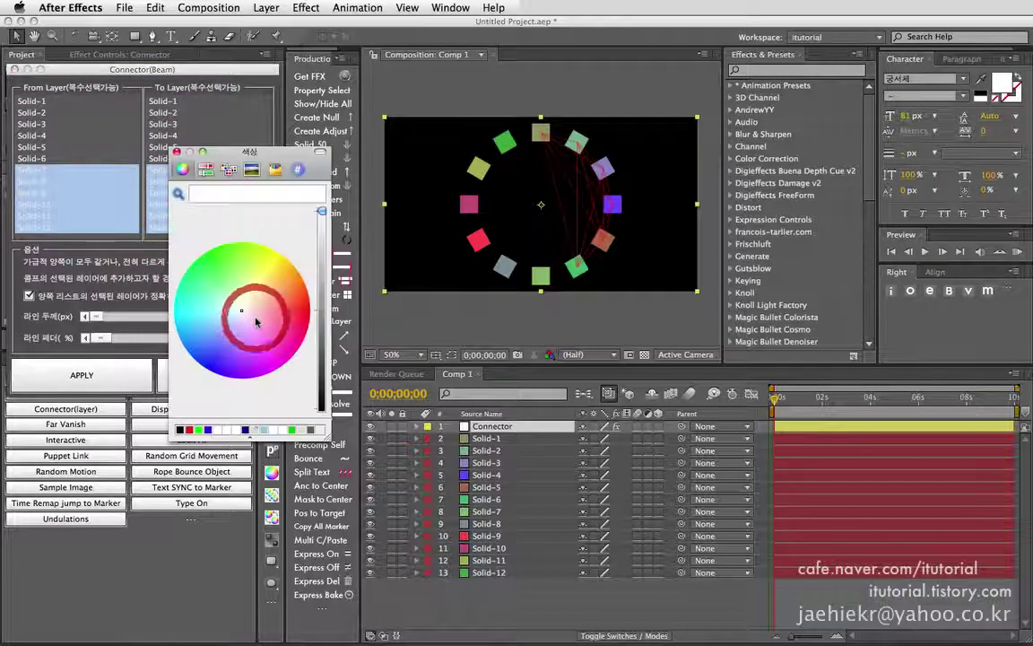
pyautogui.click(305, 307)
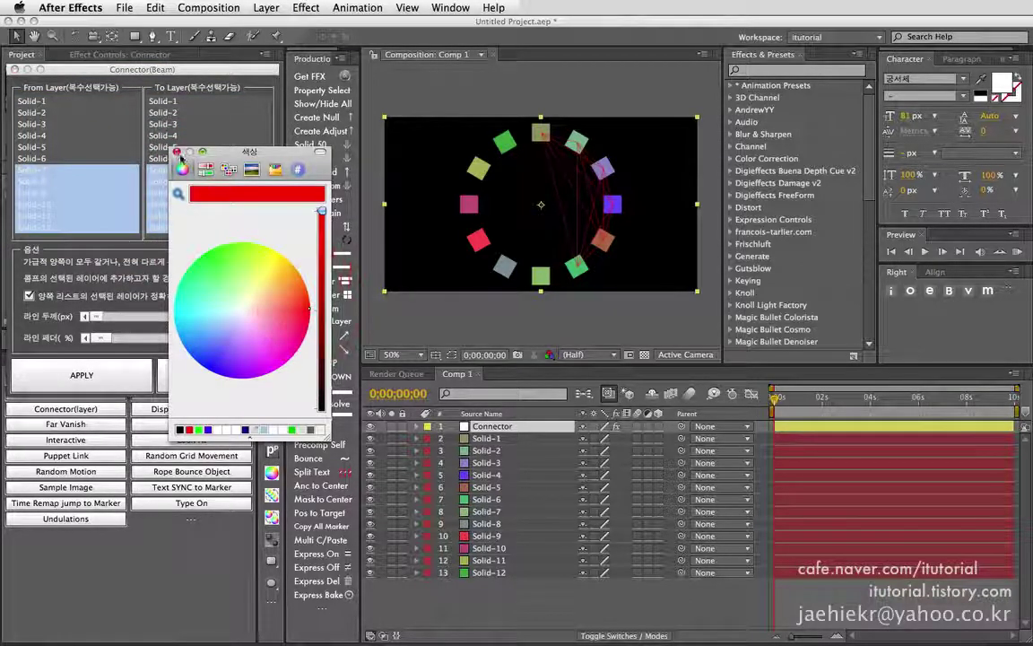
pyautogui.click(177, 151)
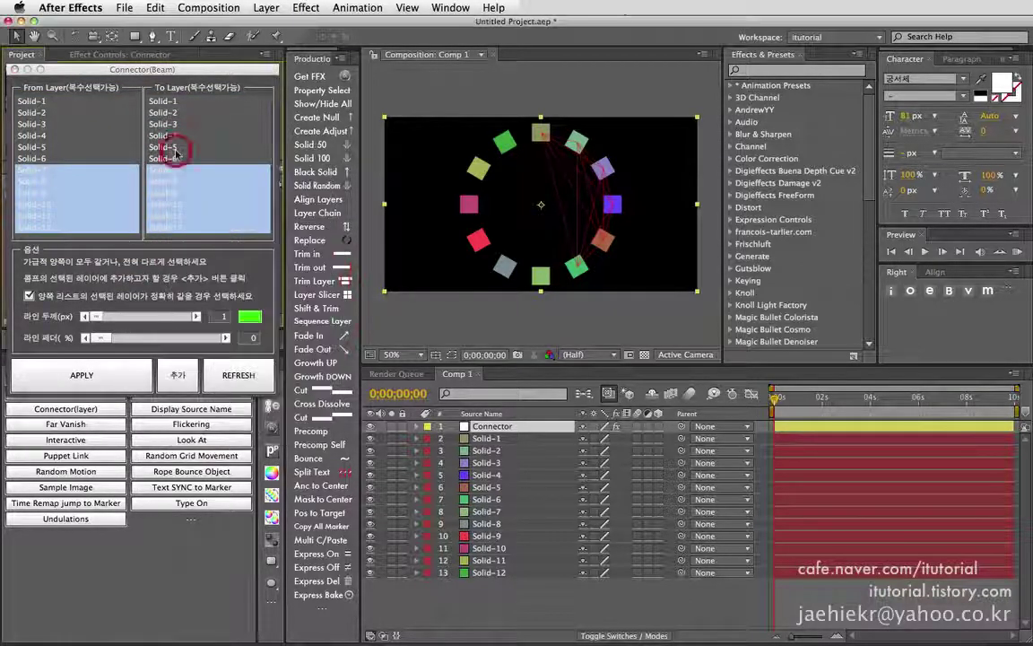
pyautogui.click(121, 377)
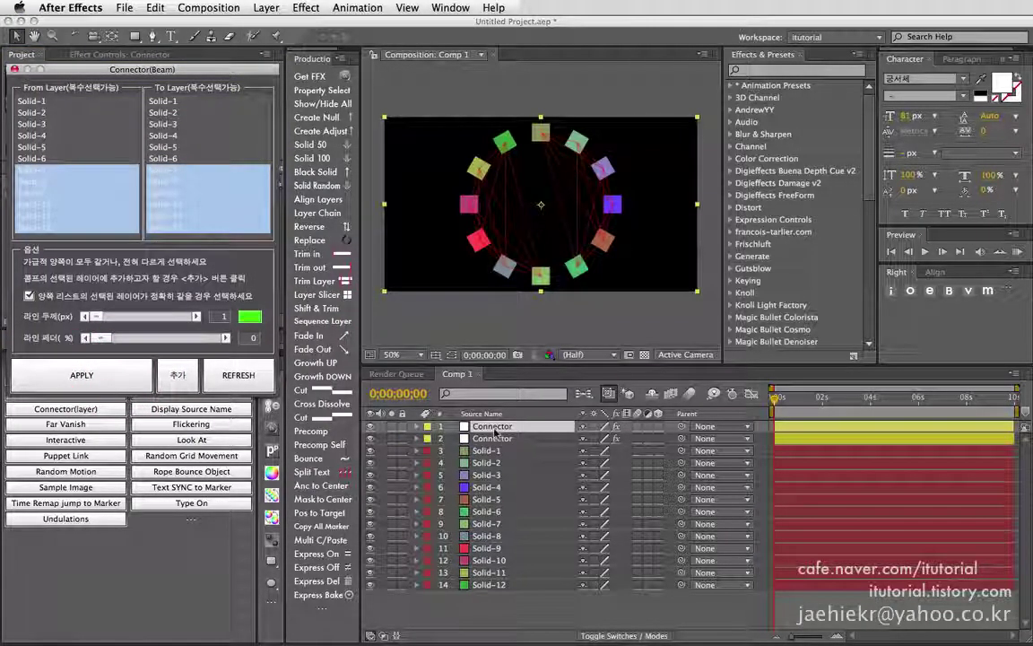
pyautogui.press('Delete')
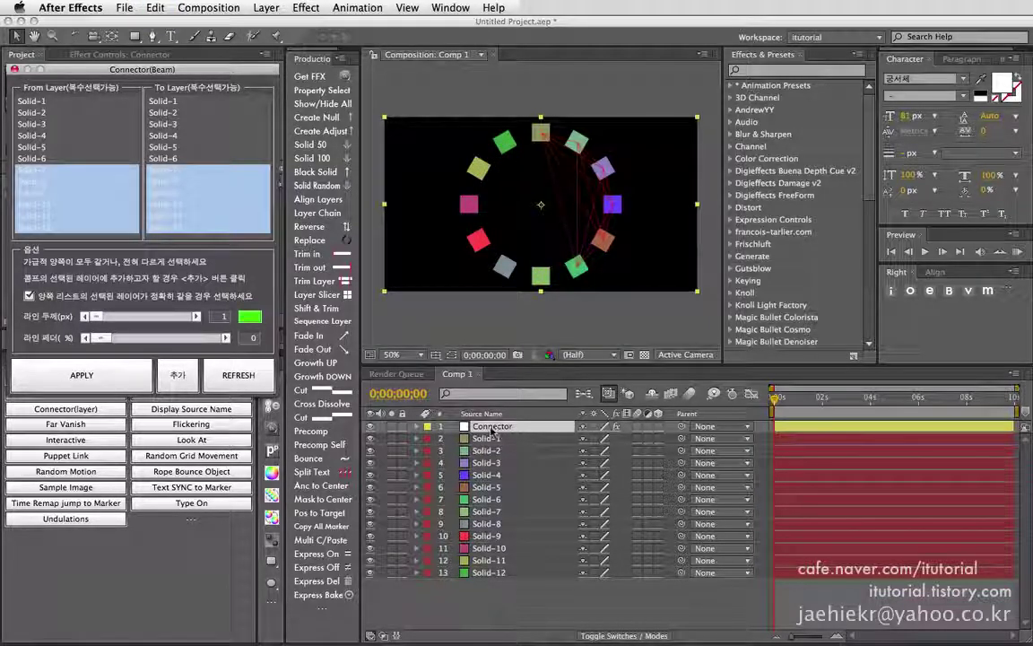
# Add the red beams to the existing Connector layer with 추가 and view its Effect Controls.
pyautogui.click(439, 386)
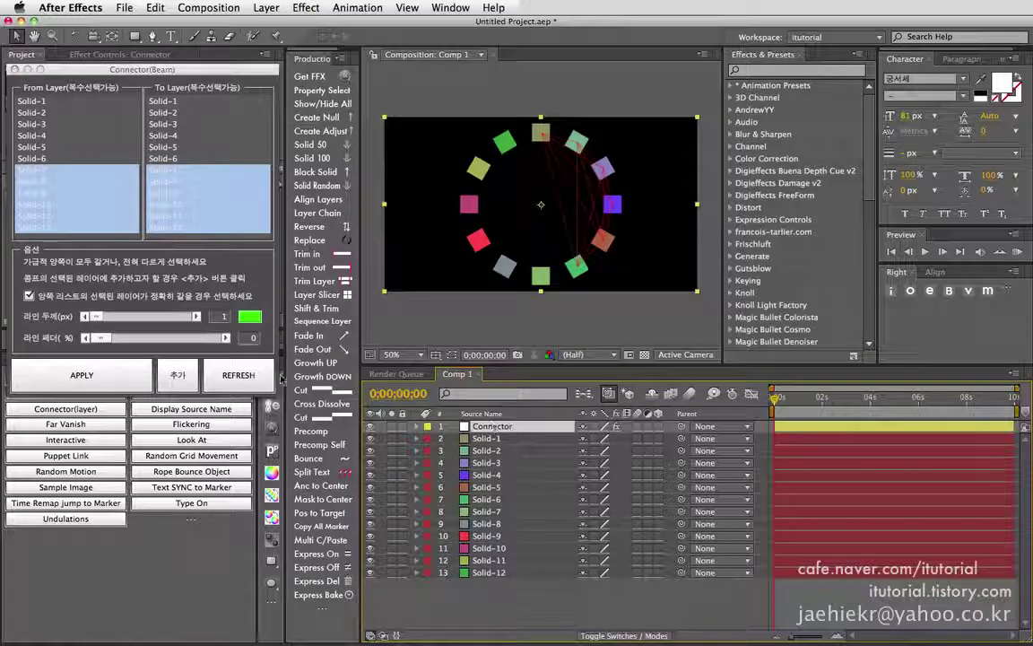
pyautogui.click(180, 375)
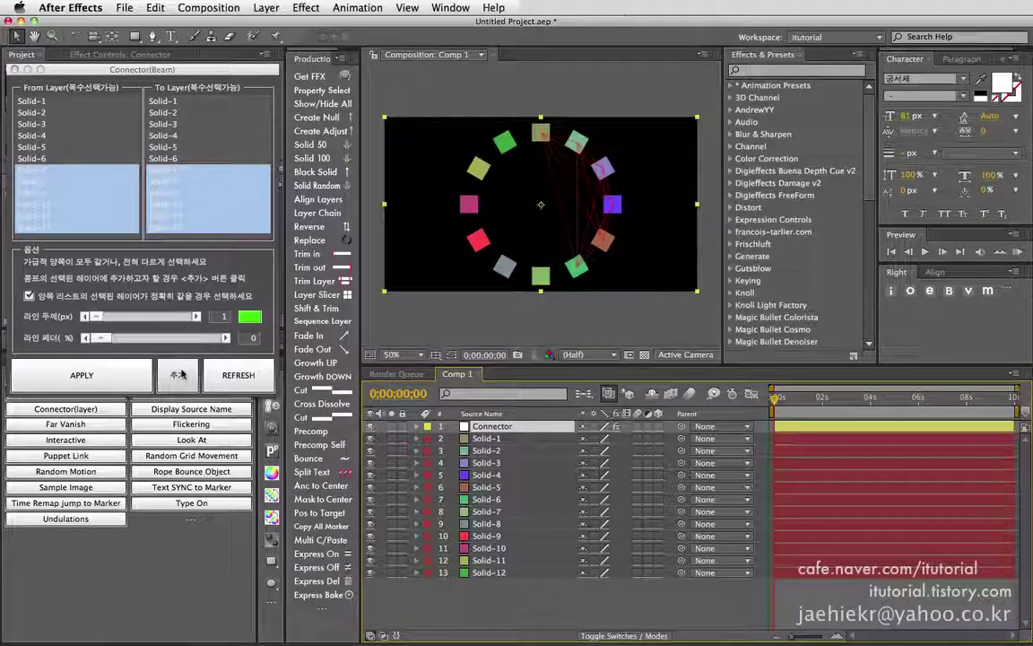
pyautogui.click(180, 375)
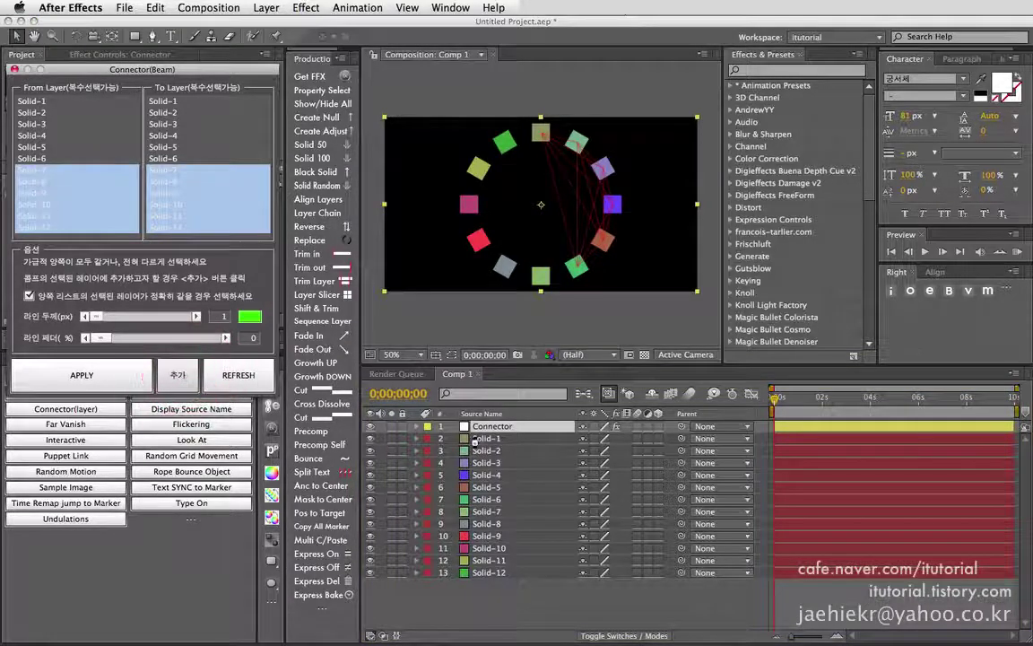
pyautogui.click(183, 70)
pyautogui.click(126, 54)
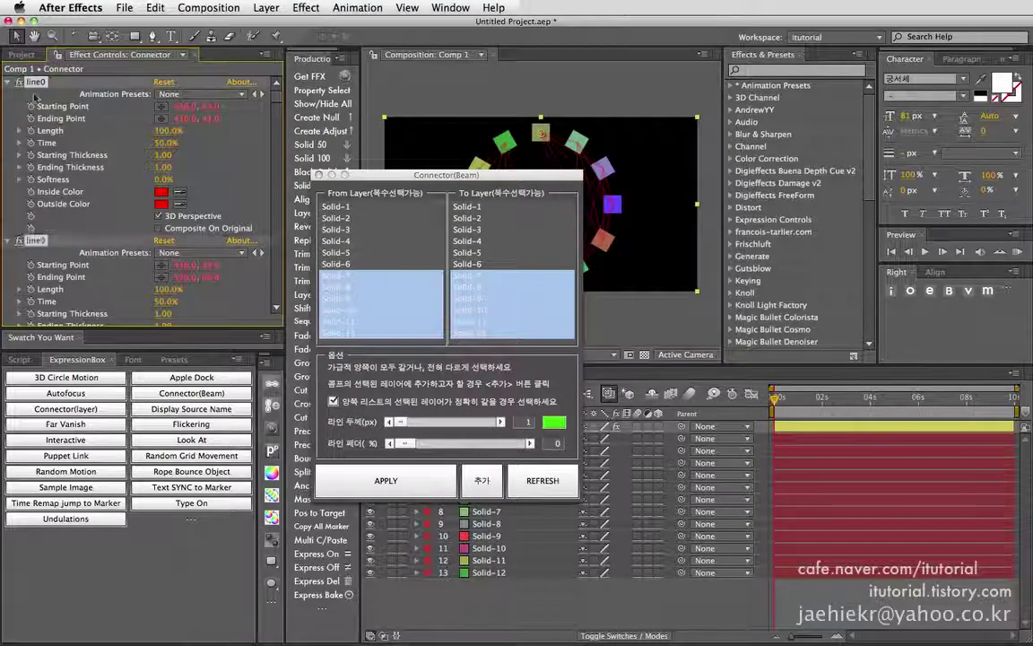
# Collapse the Connector layer's line0–line19 beam effects and move the Connector(Beam) window aside.
pyautogui.click(7, 81)
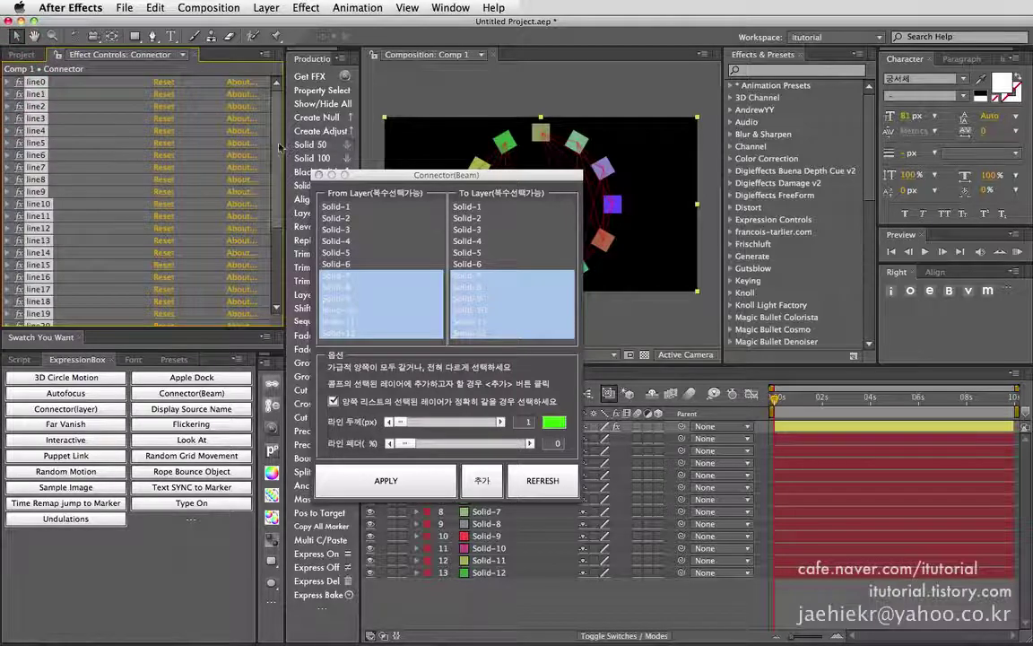
pyautogui.click(260, 112)
pyautogui.moveTo(400, 175); pyautogui.dragTo(176, 147)
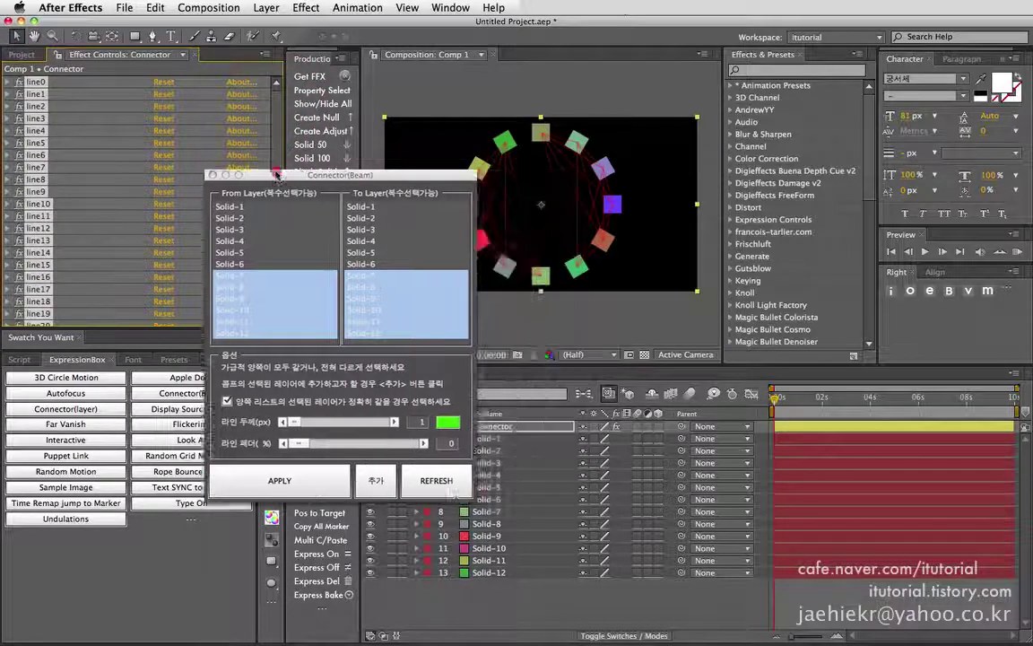
# Inspect layers Connector, Solid-6, Solid-12, Solid-7 and Solid-1, ending on Solid-1's effect settings.
pyautogui.click(394, 199)
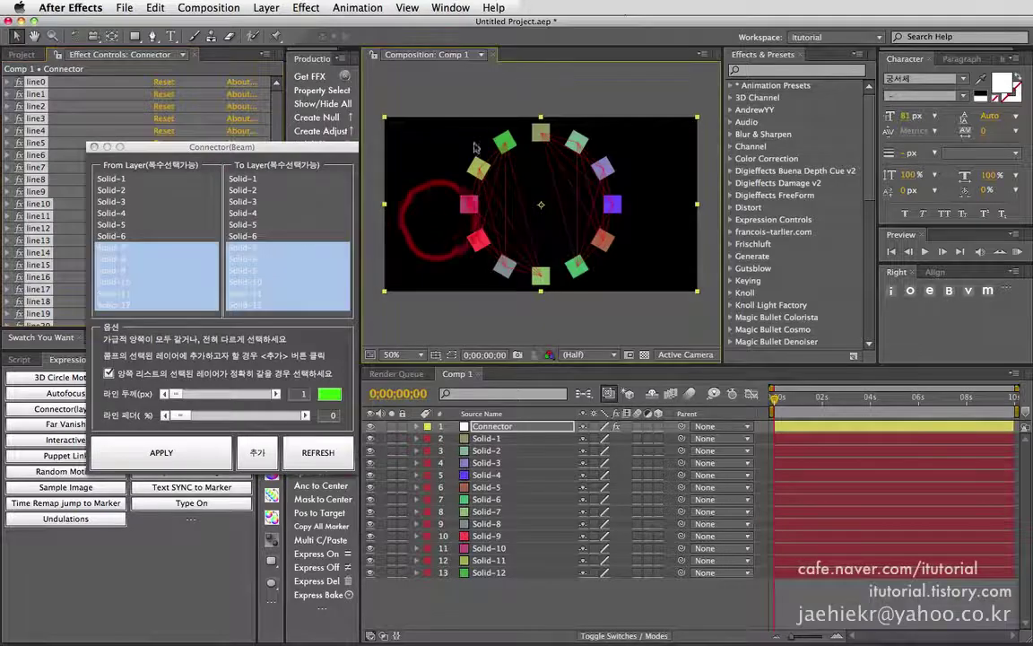
pyautogui.click(435, 76)
pyautogui.click(507, 145)
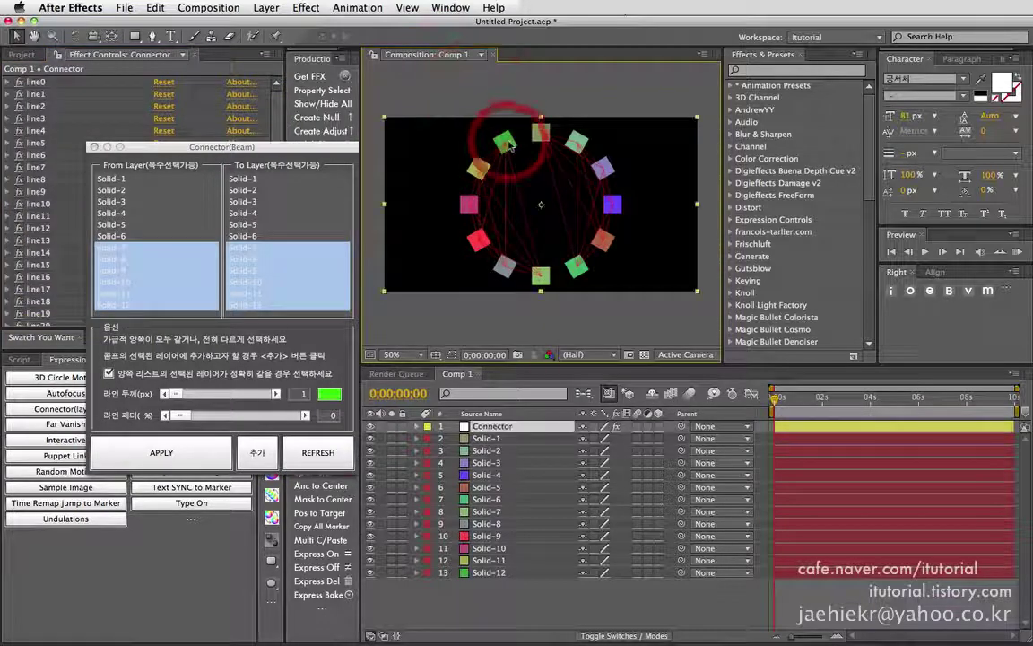
pyautogui.click(492, 502)
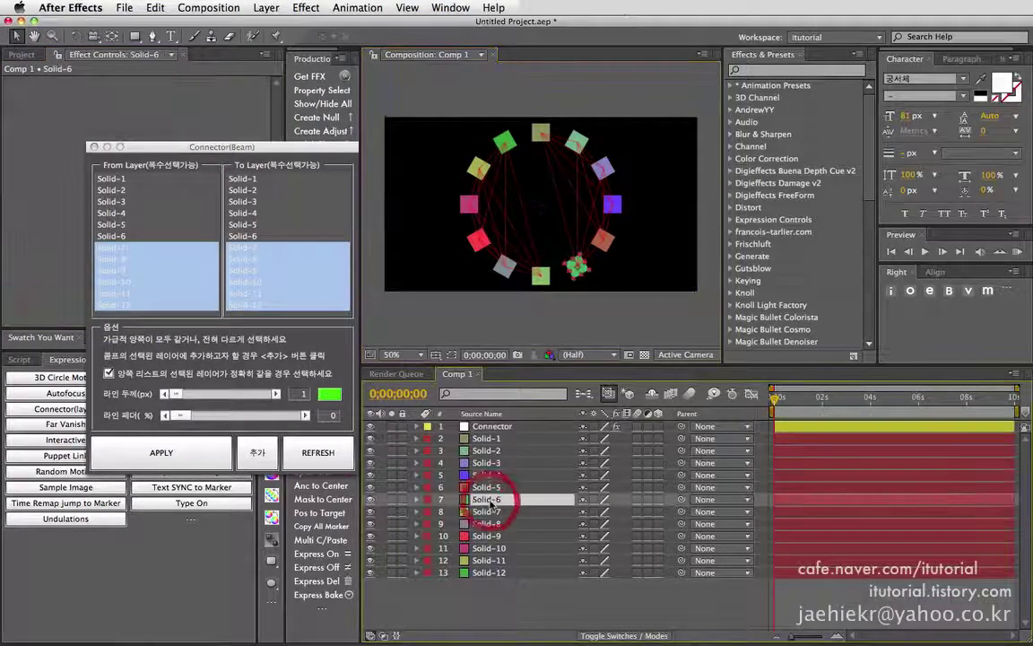
pyautogui.click(496, 574)
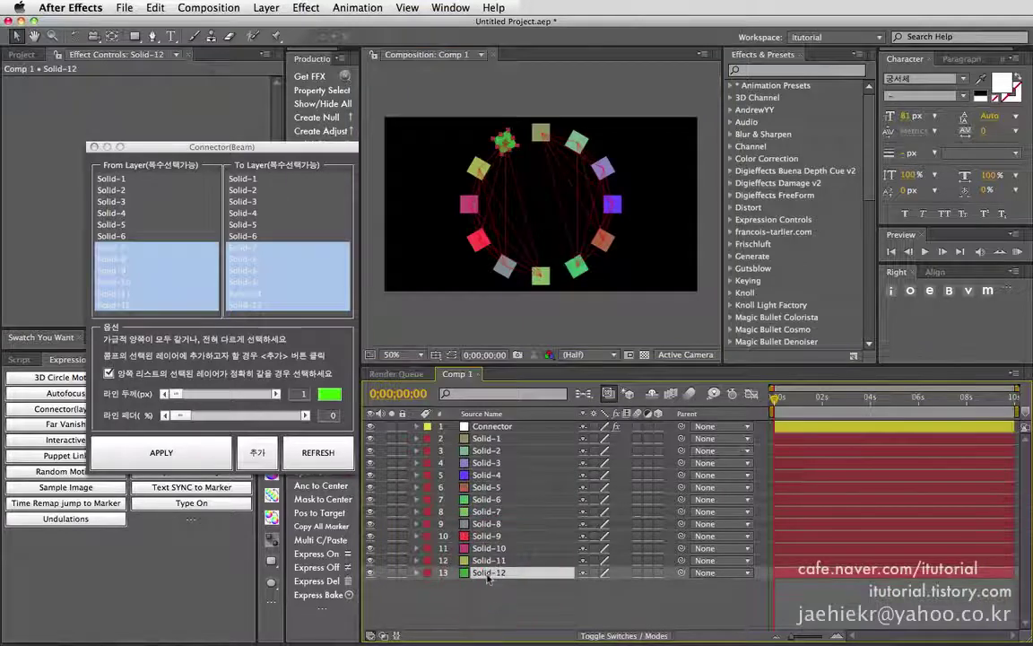
pyautogui.click(493, 513)
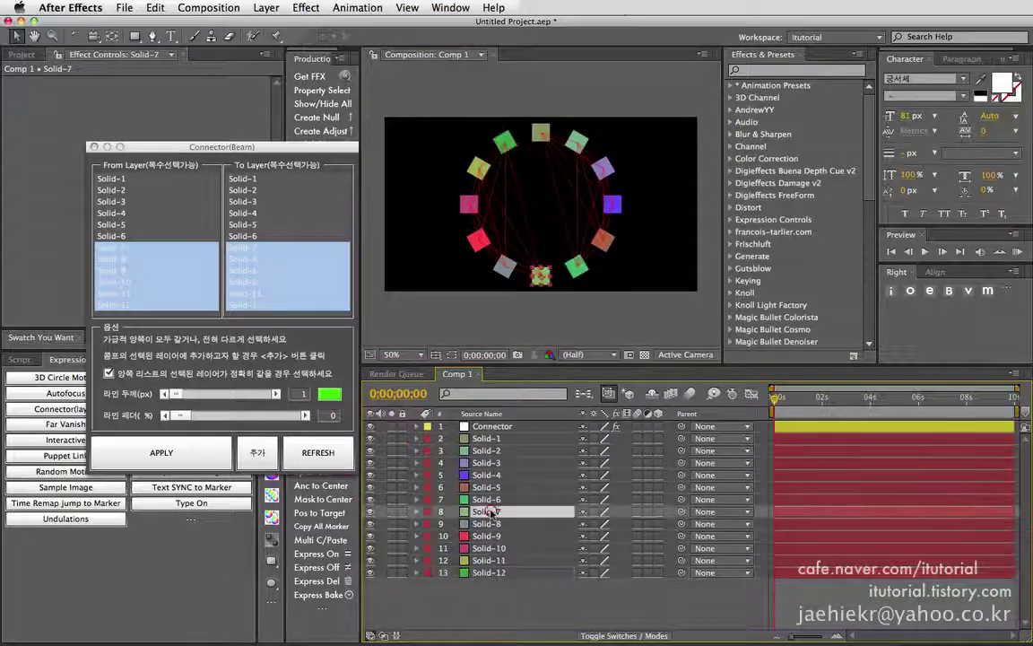
pyautogui.click(490, 439)
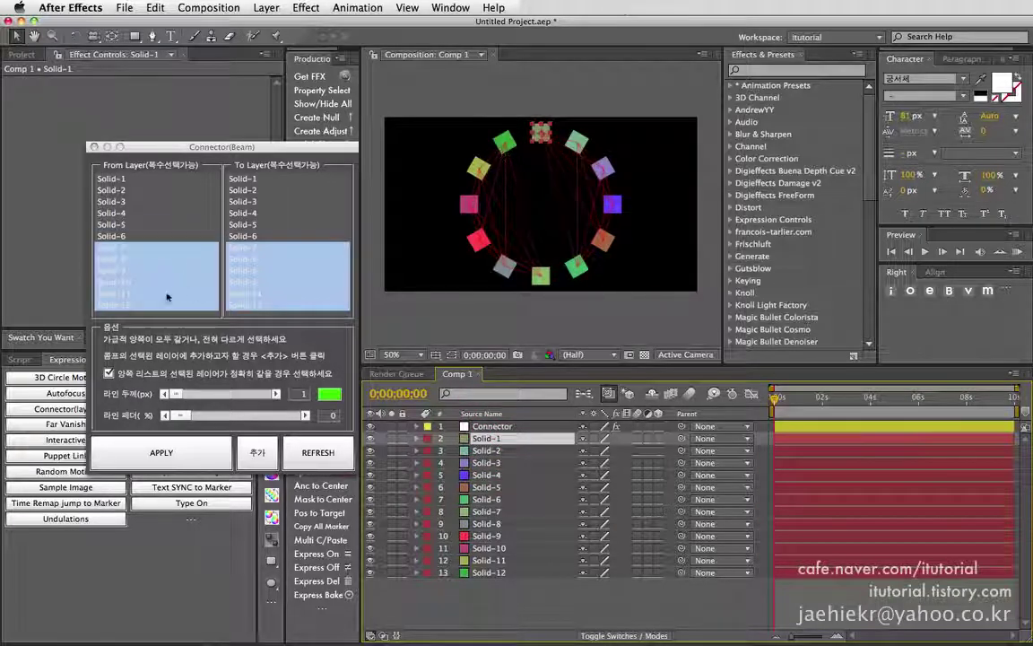
# Choose Solid-12 as the beam's starting layer and Solid-1 as its only target.
pyautogui.click(125, 303)
pyautogui.keyDown('super'); pyautogui.click(264, 190); pyautogui.keyUp('super')
pyautogui.click(242, 179)
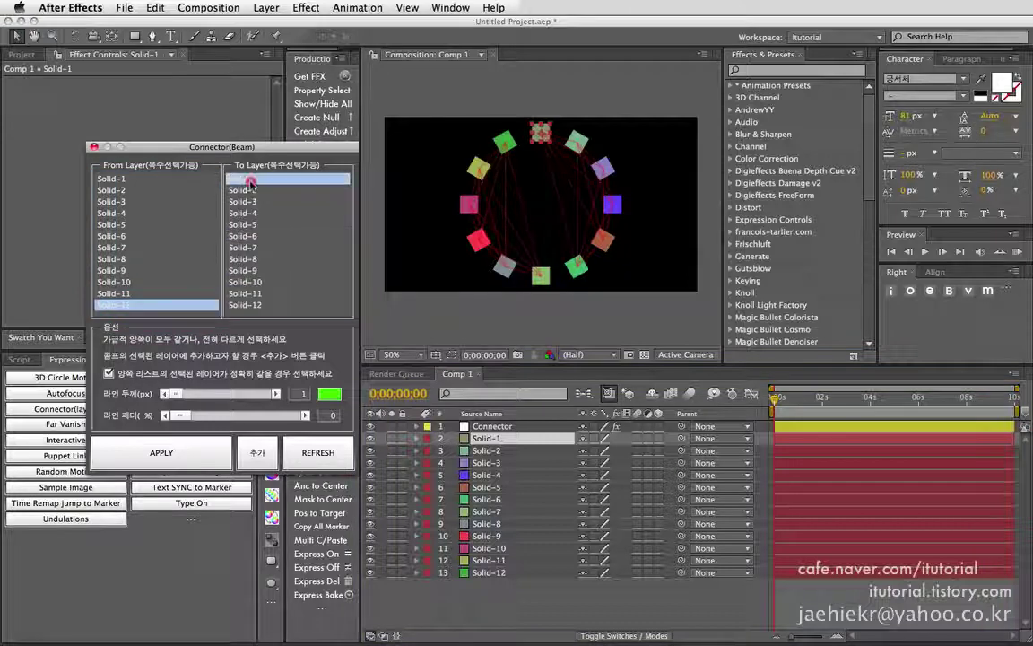
# Try orange and orange-yellow beam line colours, then close the Connector(Beam) window.
pyautogui.click(331, 393)
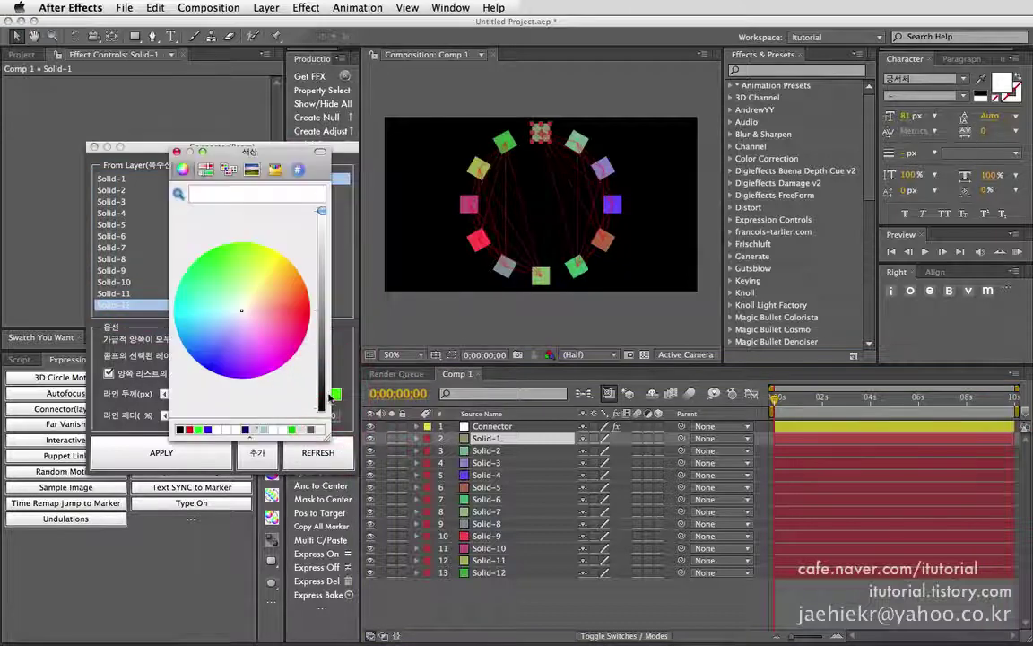
pyautogui.moveTo(271, 298); pyautogui.dragTo(297, 273)
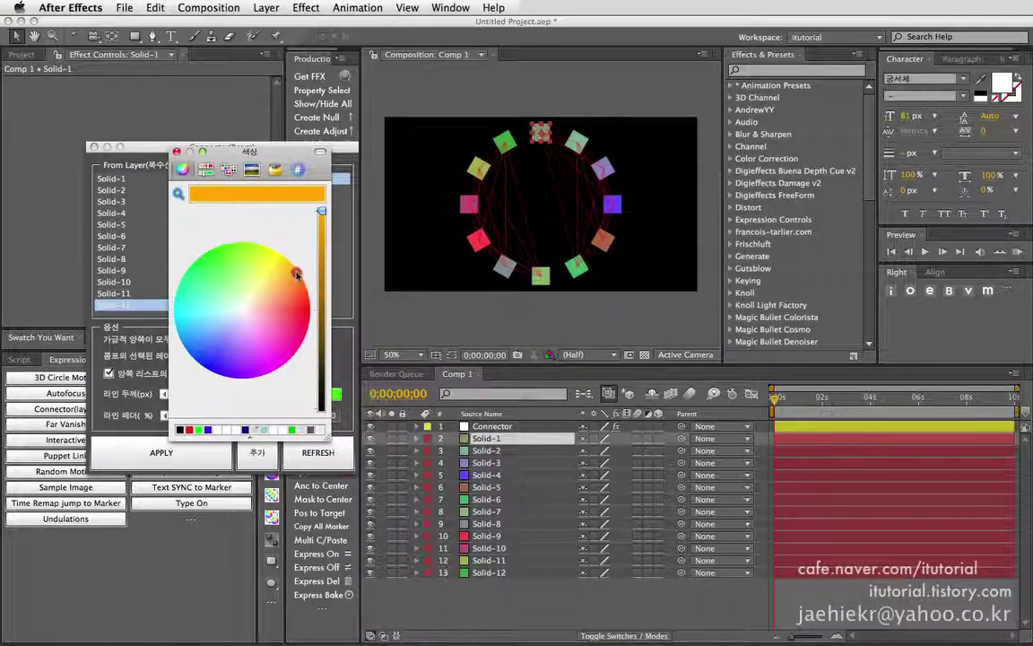
pyautogui.click(177, 151)
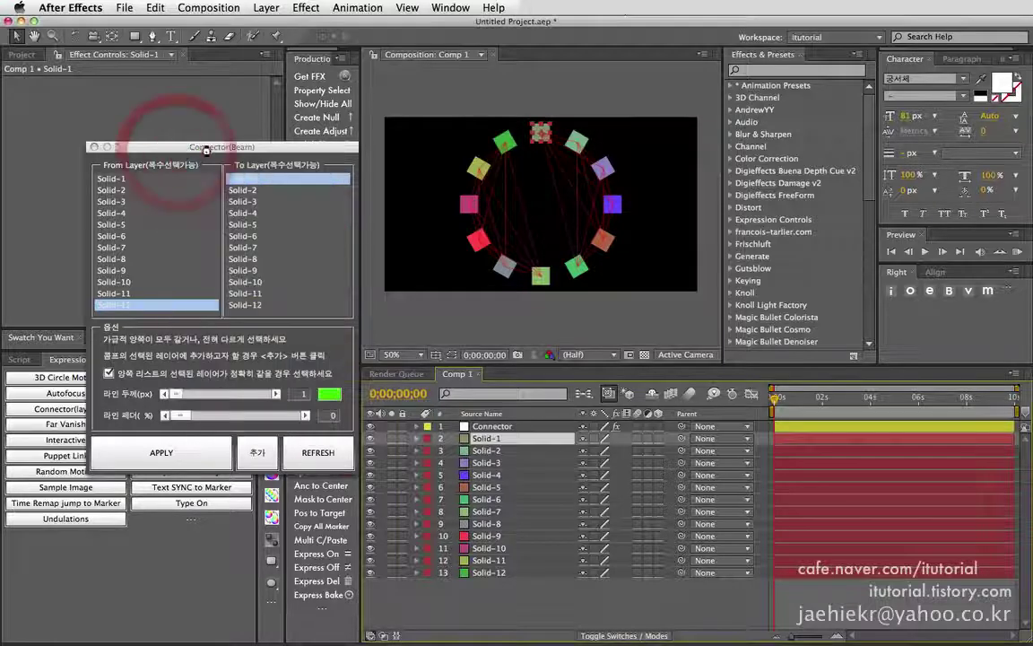
pyautogui.moveTo(224, 151); pyautogui.dragTo(196, 158)
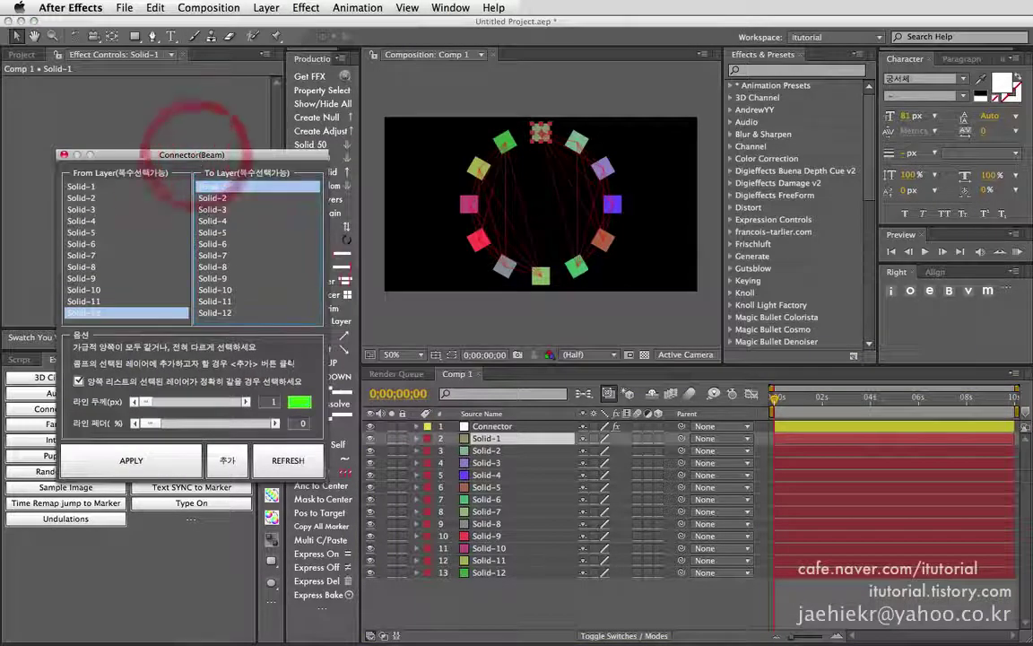
pyautogui.click(301, 403)
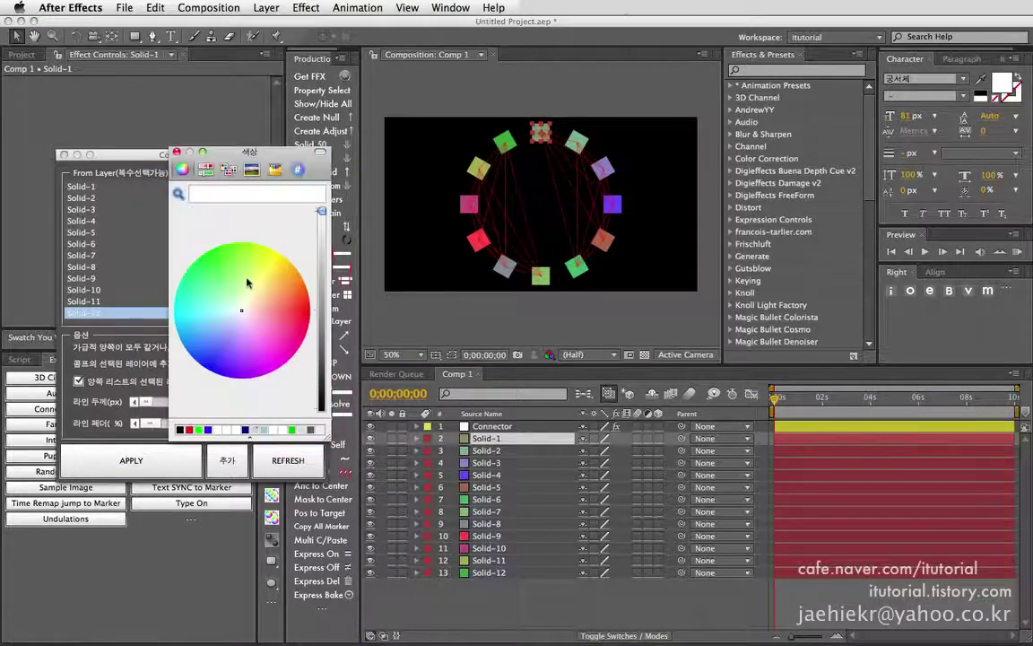
pyautogui.click(295, 276)
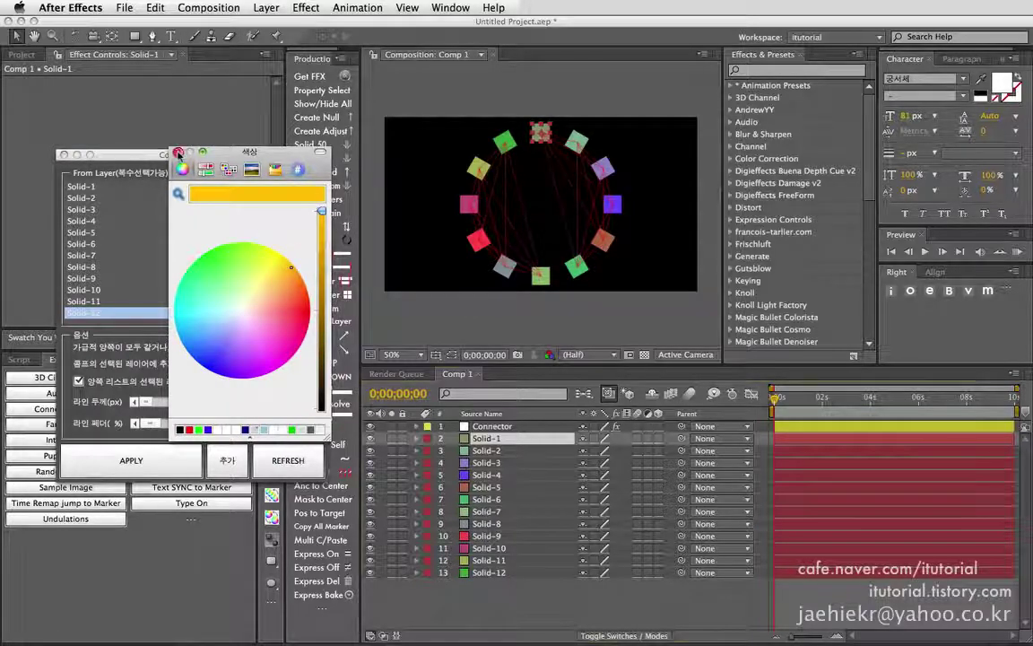
pyautogui.click(177, 152)
pyautogui.moveTo(218, 157); pyautogui.dragTo(216, 194)
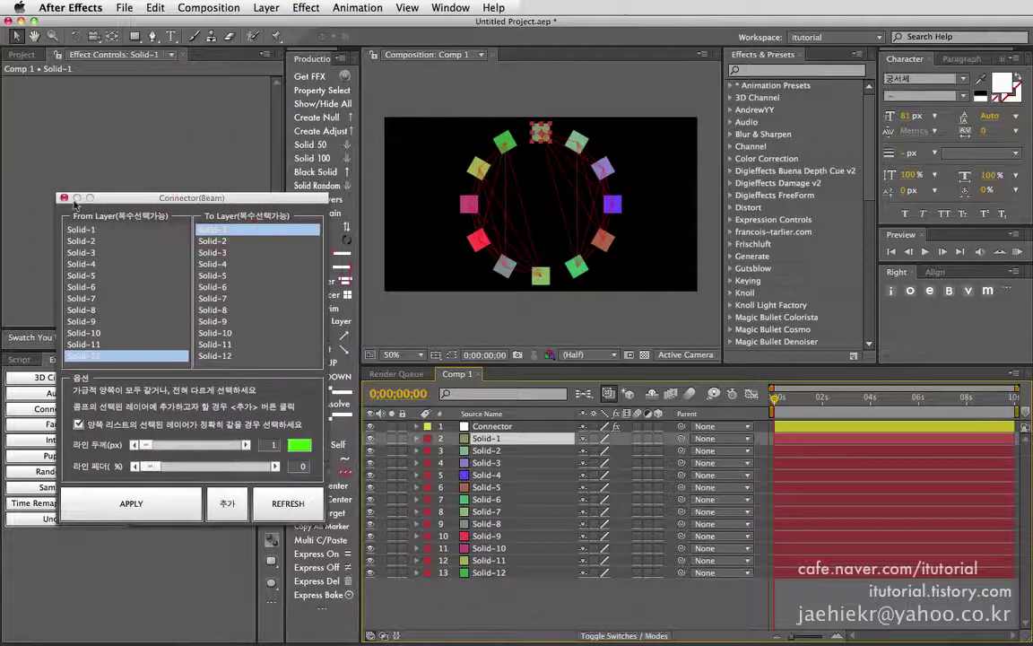
pyautogui.click(64, 184)
# Reopen Connector(Beam) with Solid-12 as the starting layer and Solid-1 as the target.
pyautogui.click(191, 393)
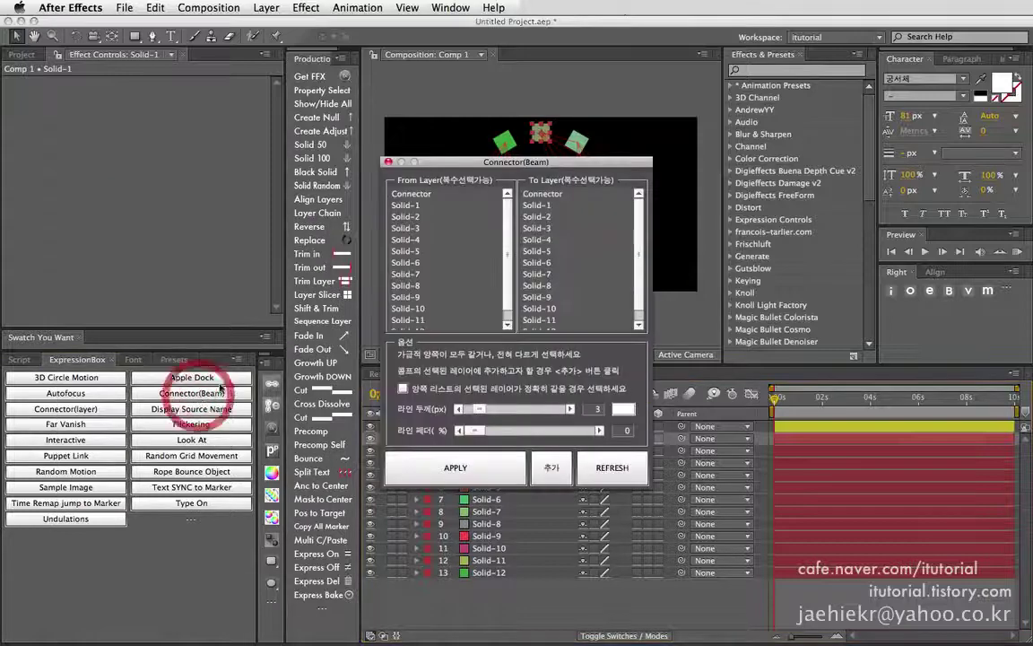
pyautogui.moveTo(512, 168); pyautogui.dragTo(140, 185)
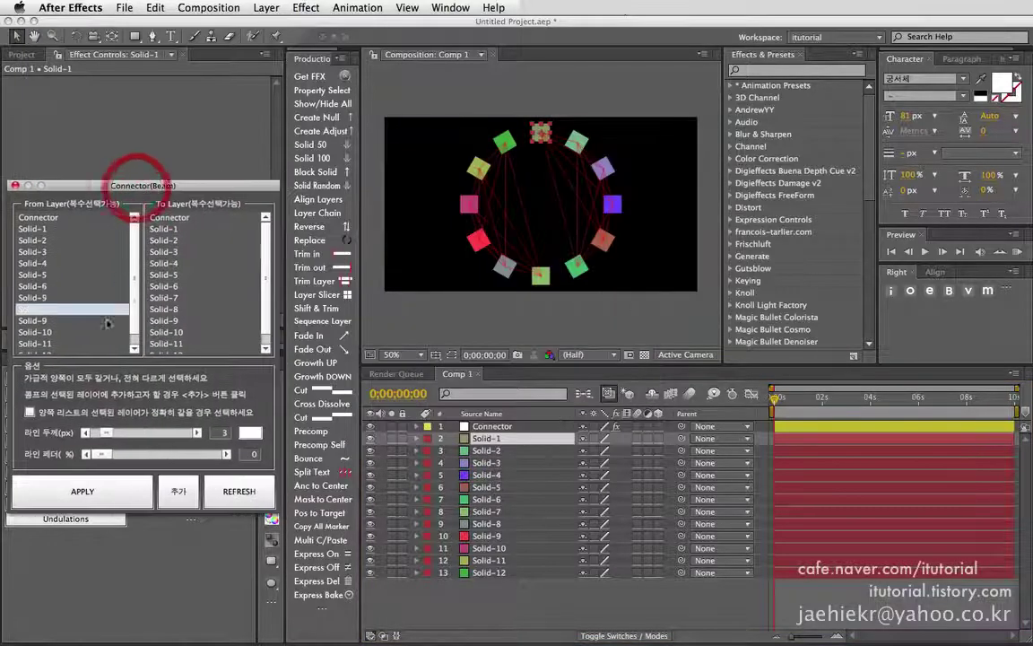
pyautogui.click(87, 306)
pyautogui.click(36, 344)
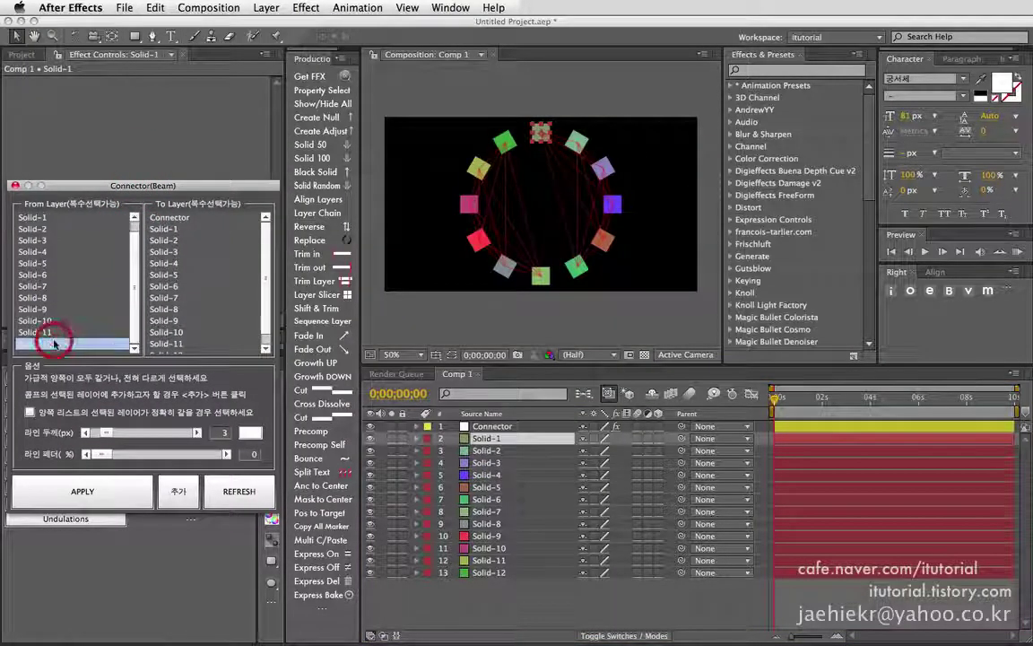
pyautogui.click(186, 231)
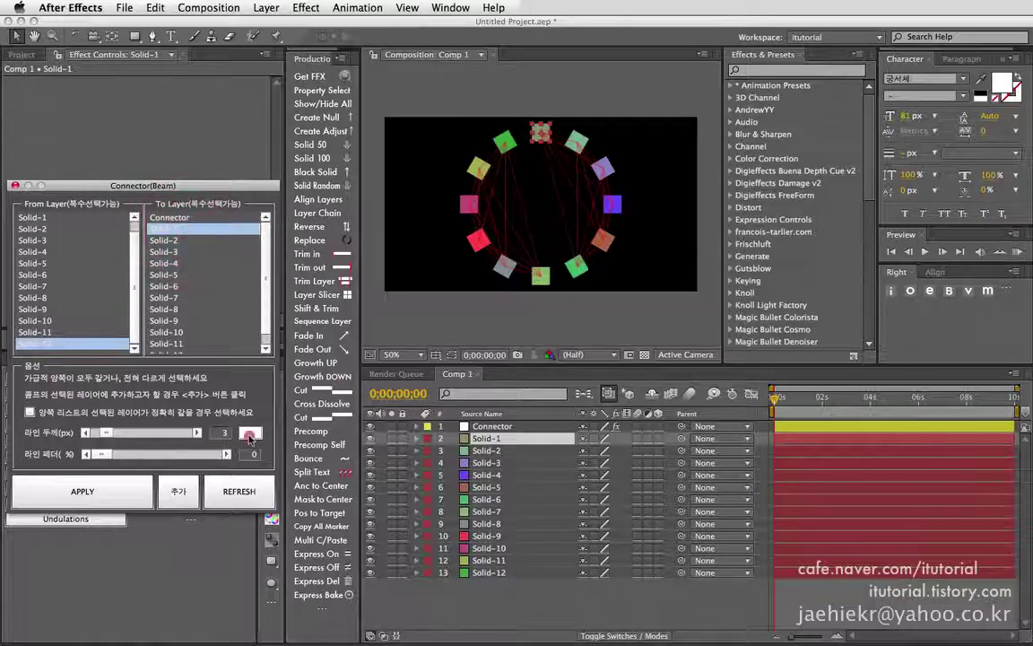
# Set the beam line colour to yellow and select the Connector layer to view its lines.
pyautogui.click(250, 438)
pyautogui.click(303, 284)
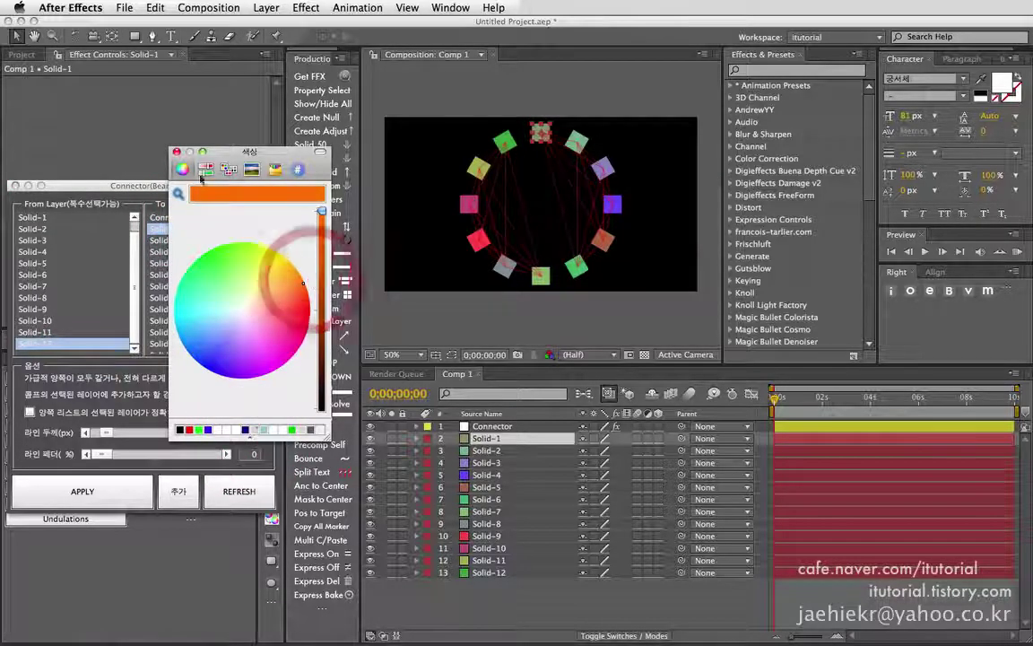
pyautogui.click(290, 264)
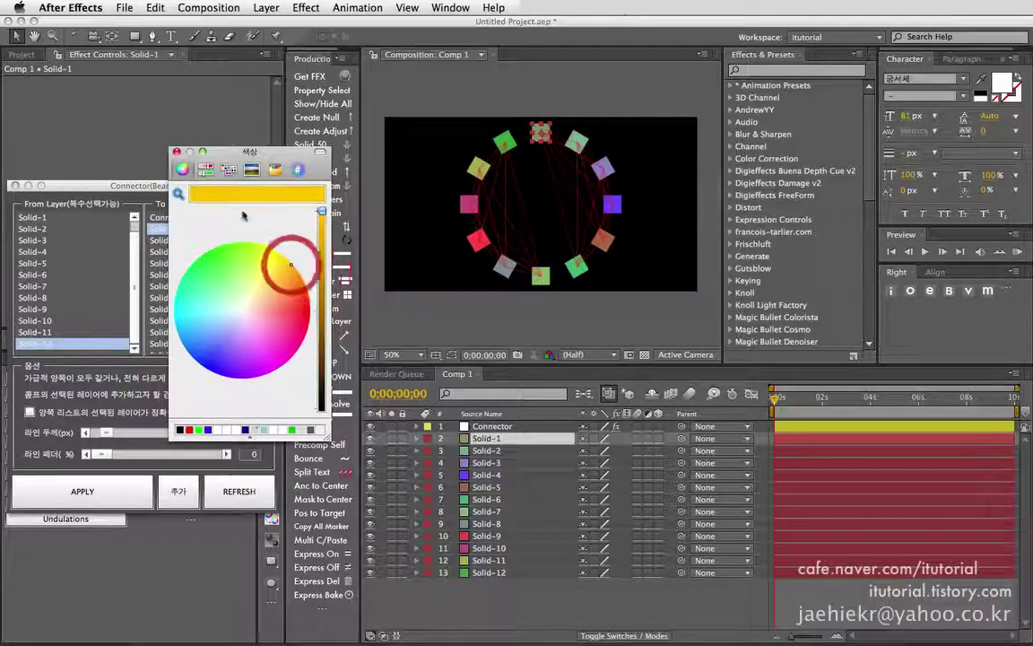
pyautogui.click(177, 152)
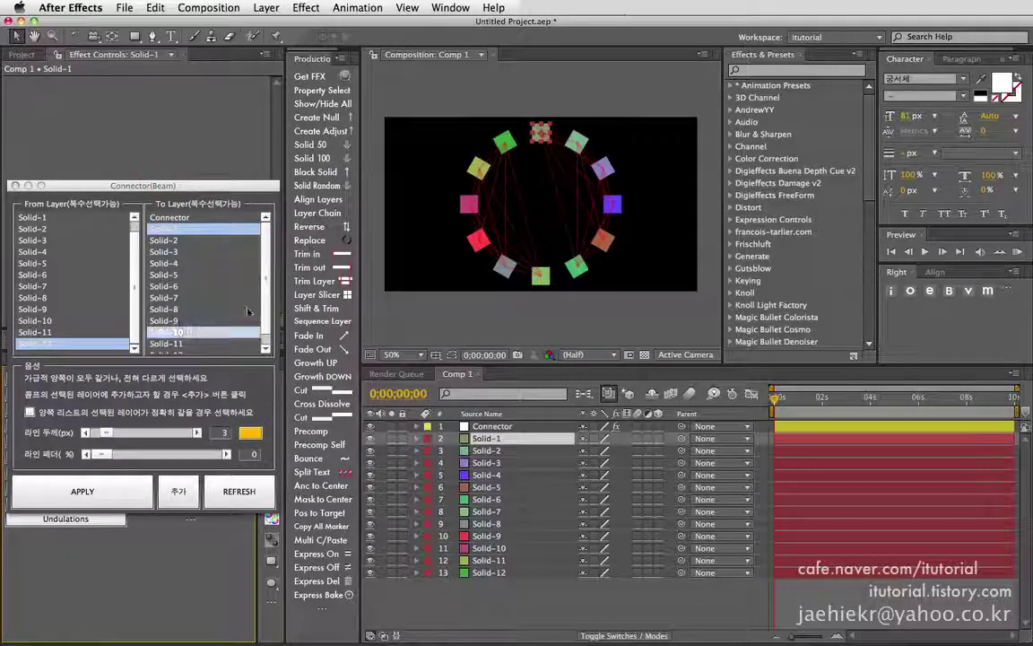
pyautogui.click(196, 264)
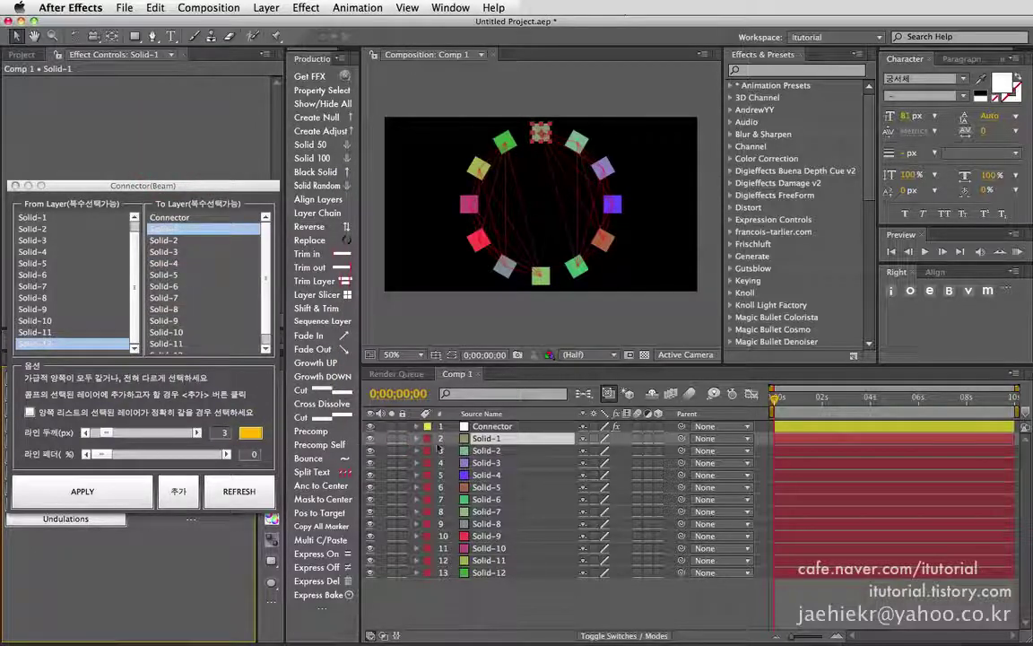
pyautogui.click(480, 427)
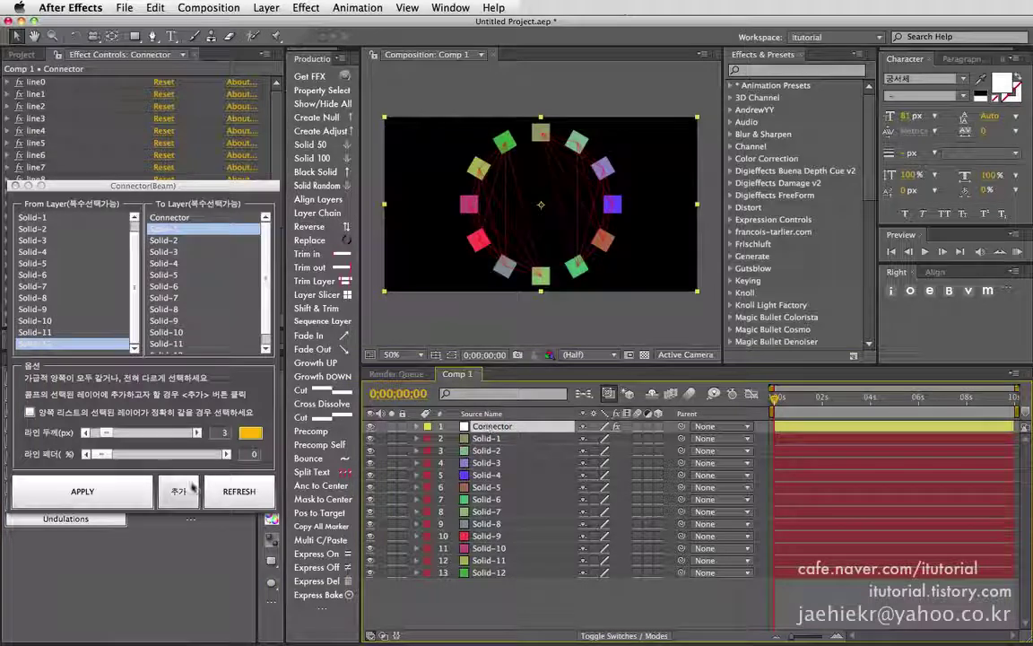
# Add a yellow beam from Solid-12 to Solid-1 with 15 px width and 12% feather.
pyautogui.click(97, 497)
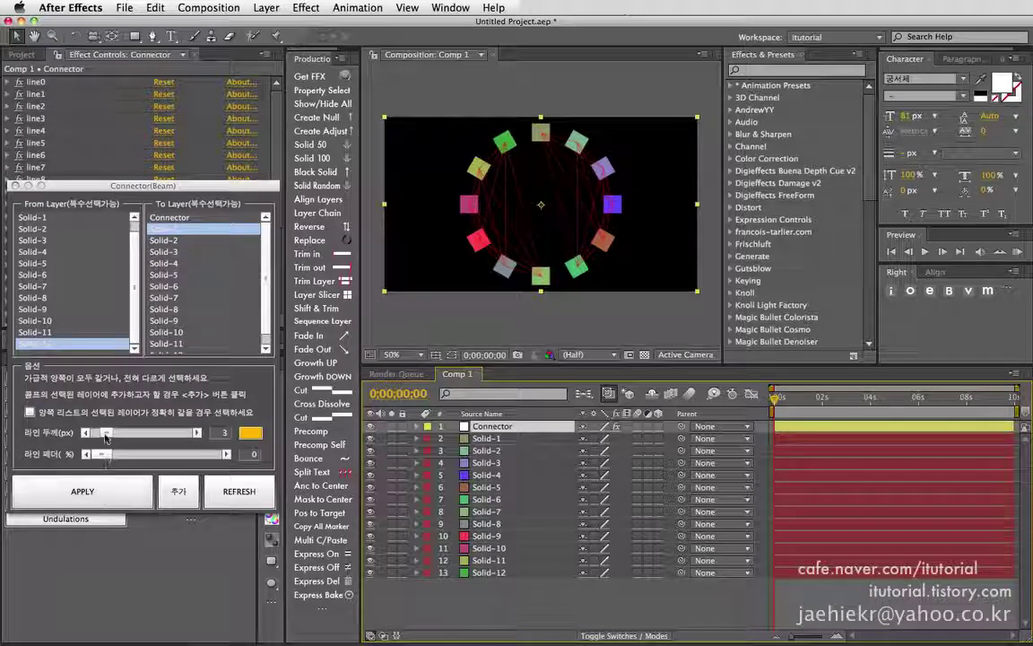
pyautogui.moveTo(105, 437); pyautogui.dragTo(158, 436)
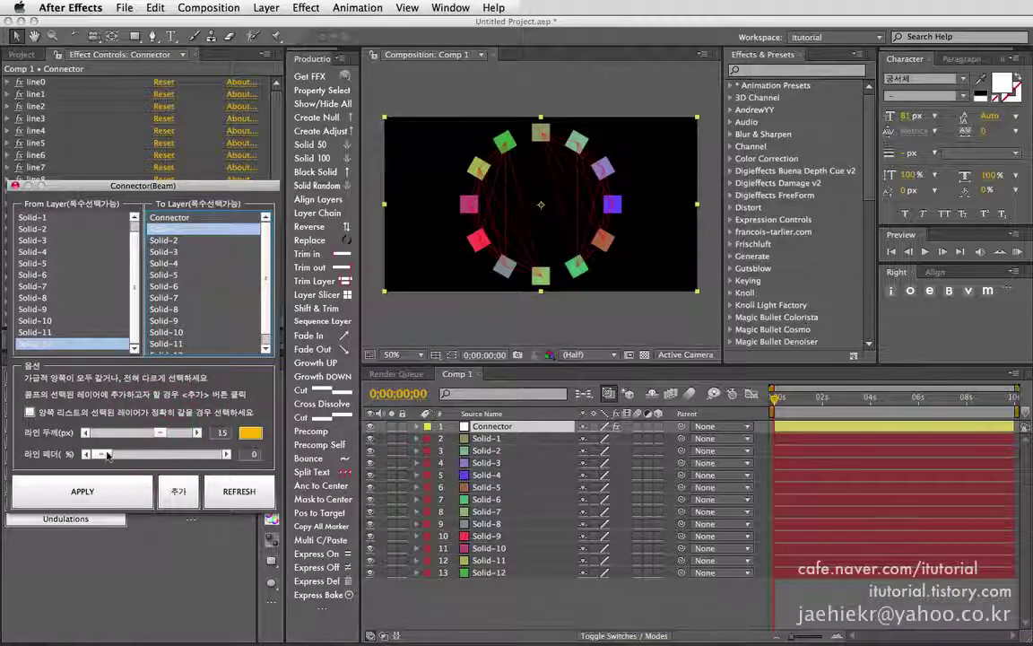
pyautogui.moveTo(101, 454); pyautogui.dragTo(115, 454)
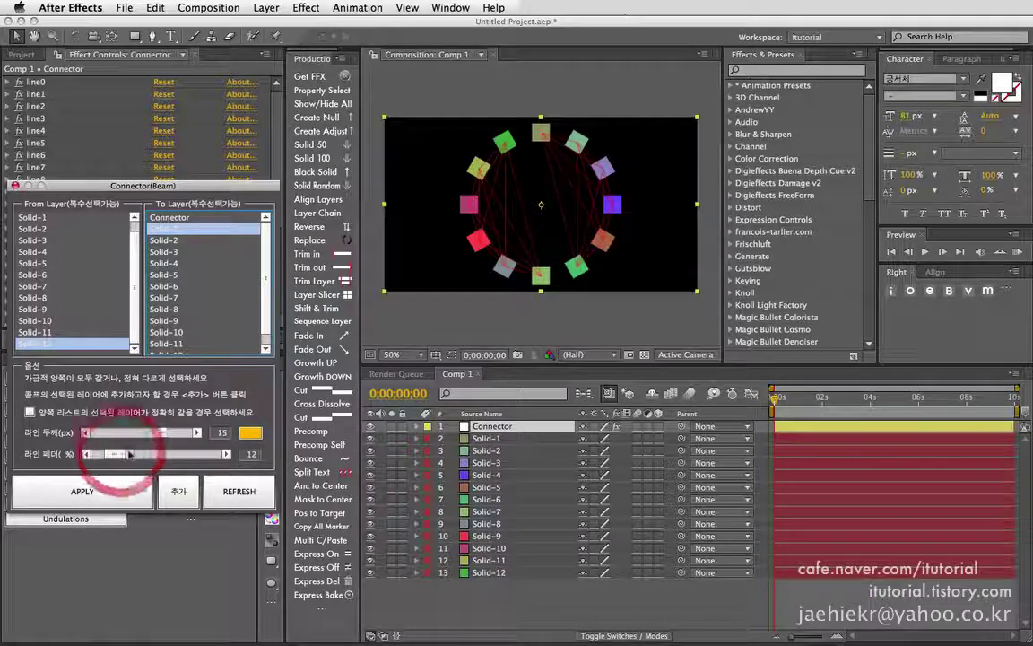
pyautogui.click(184, 498)
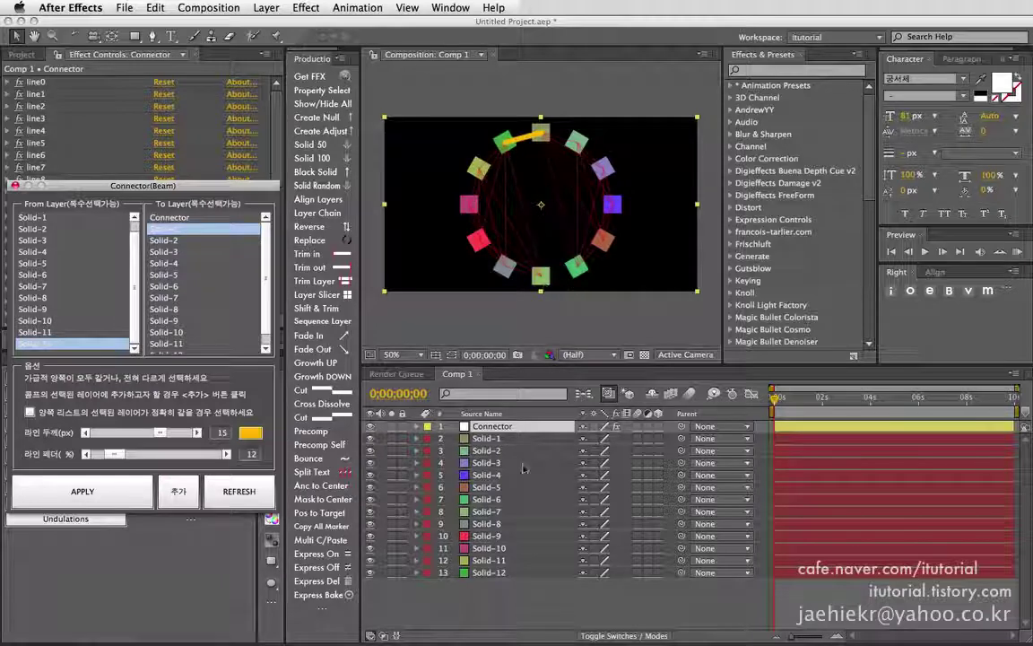
pyautogui.click(485, 511)
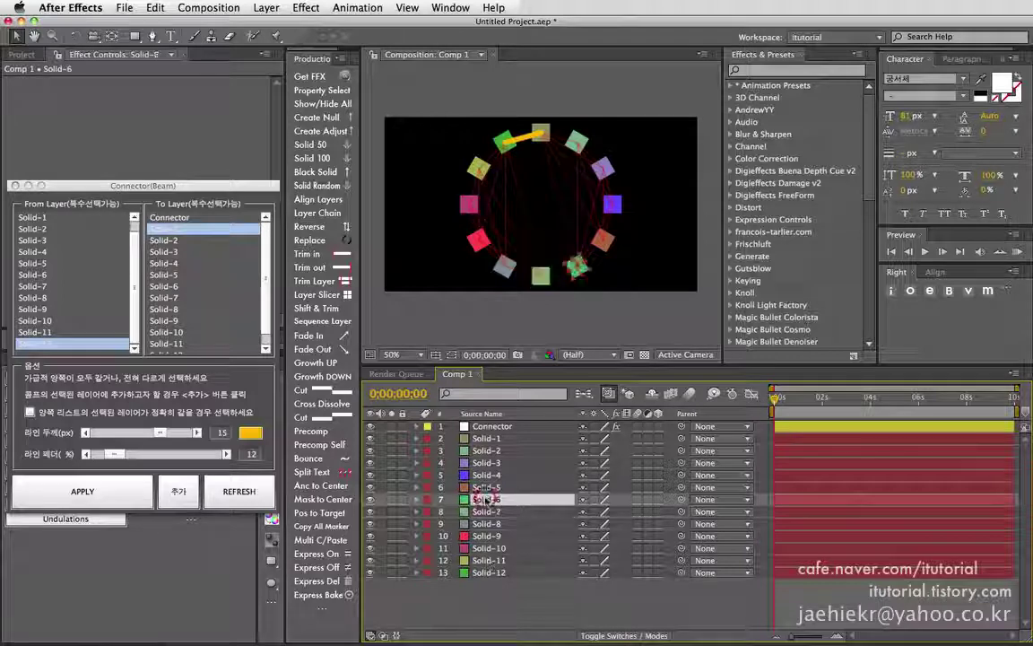
# Add a blue 6 px beam with feather 1 from Solid-7 to Solid-6.
pyautogui.click(485, 500)
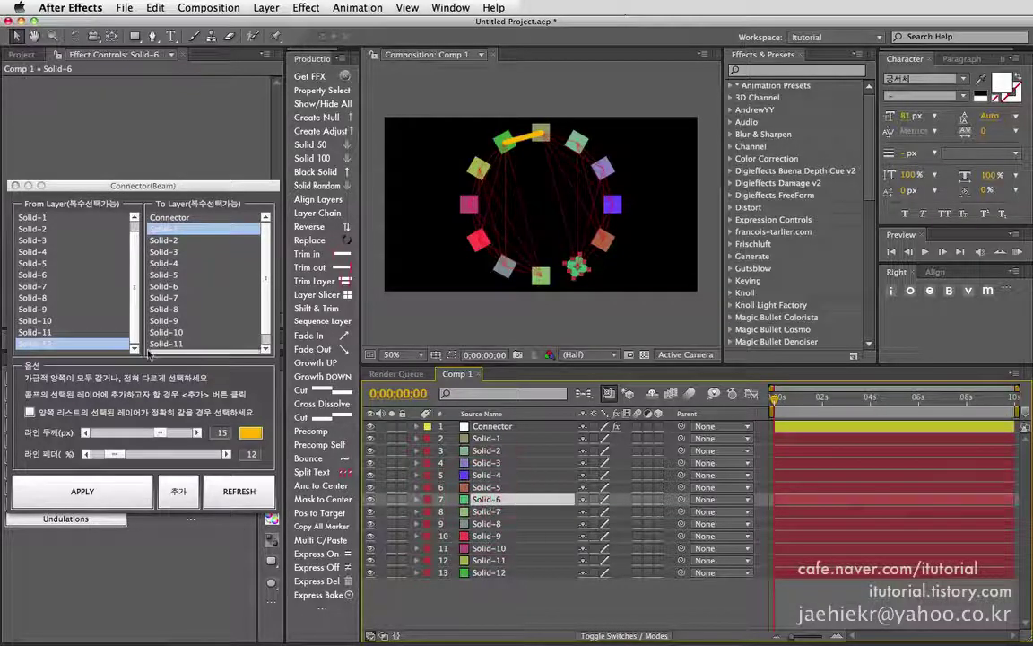
pyautogui.click(63, 286)
pyautogui.keyDown('super'); pyautogui.click(171, 288); pyautogui.keyUp('super')
pyautogui.click(170, 289)
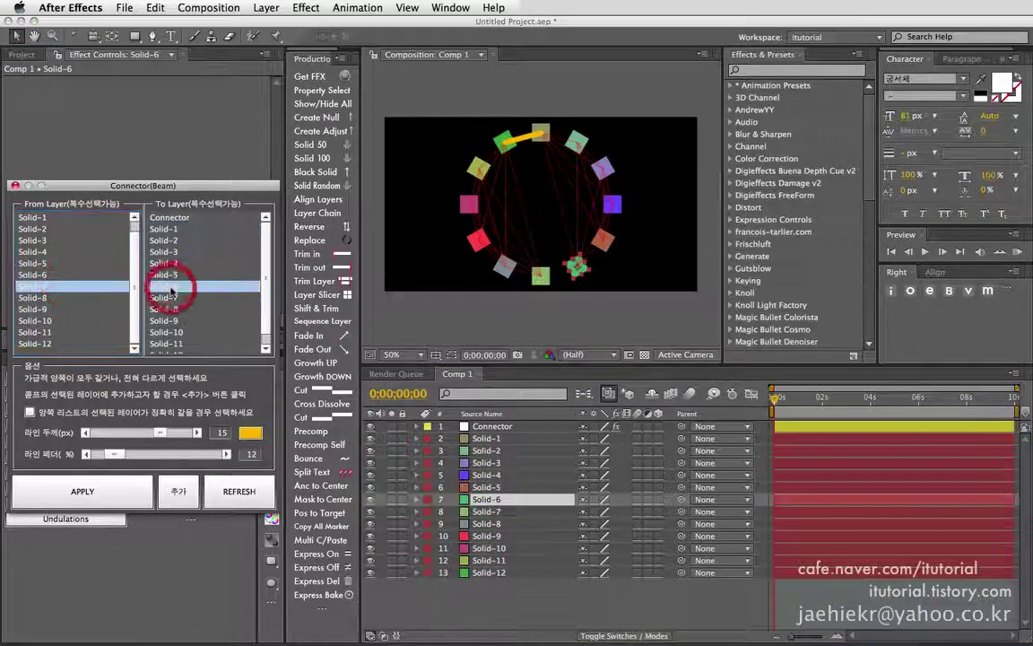
pyautogui.click(250, 434)
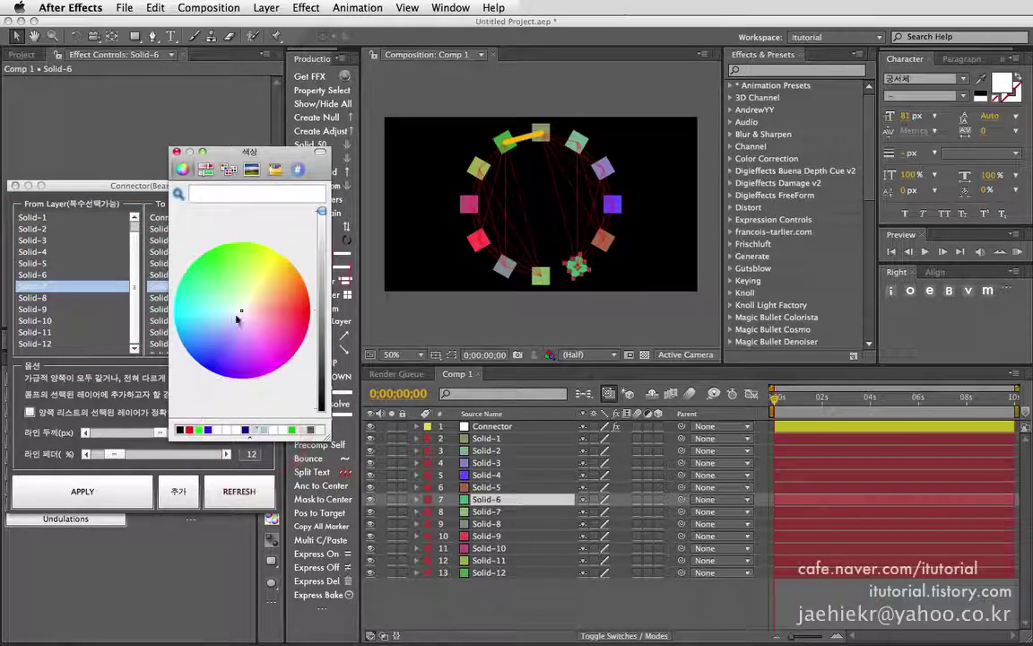
pyautogui.click(213, 370)
pyautogui.click(177, 152)
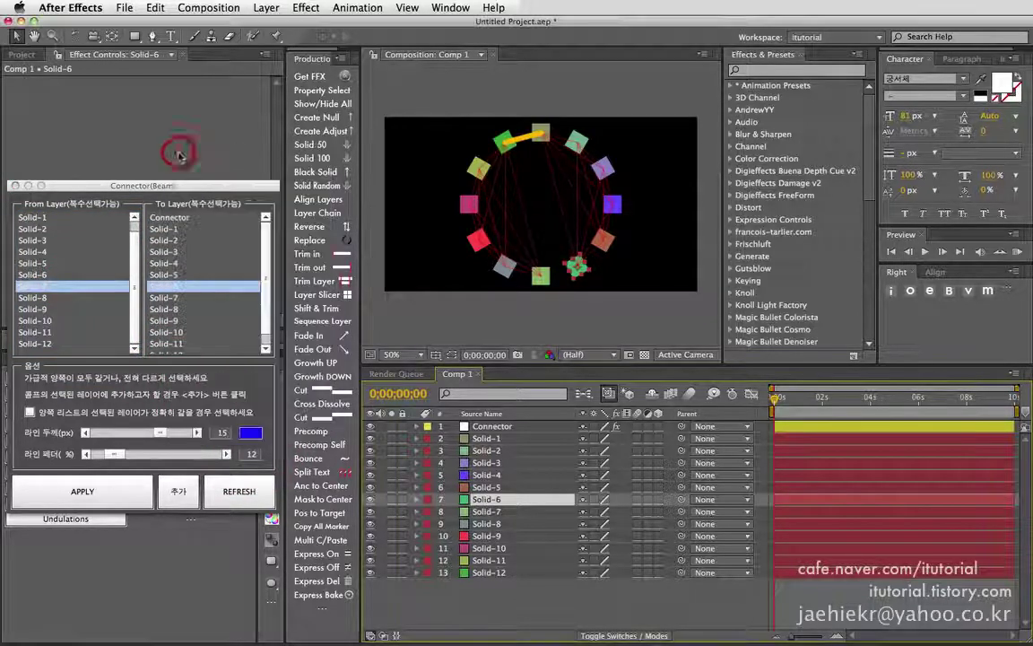
pyautogui.moveTo(163, 433)
pyautogui.mouseDown()
pyautogui.moveTo(122, 433)
pyautogui.moveTo(103, 455)
pyautogui.mouseUp()
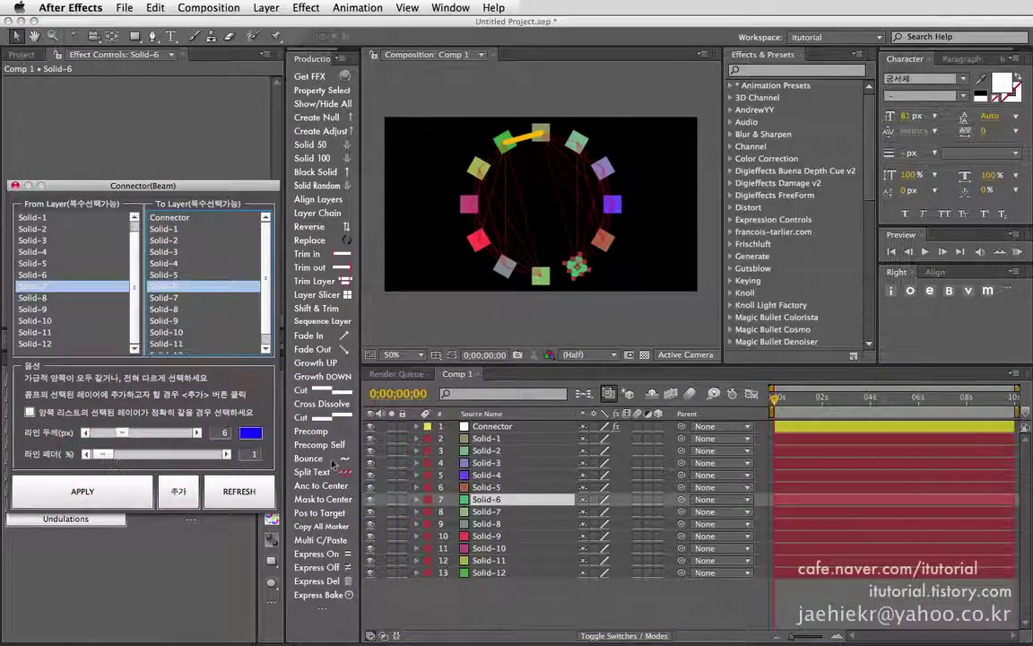
pyautogui.click(489, 426)
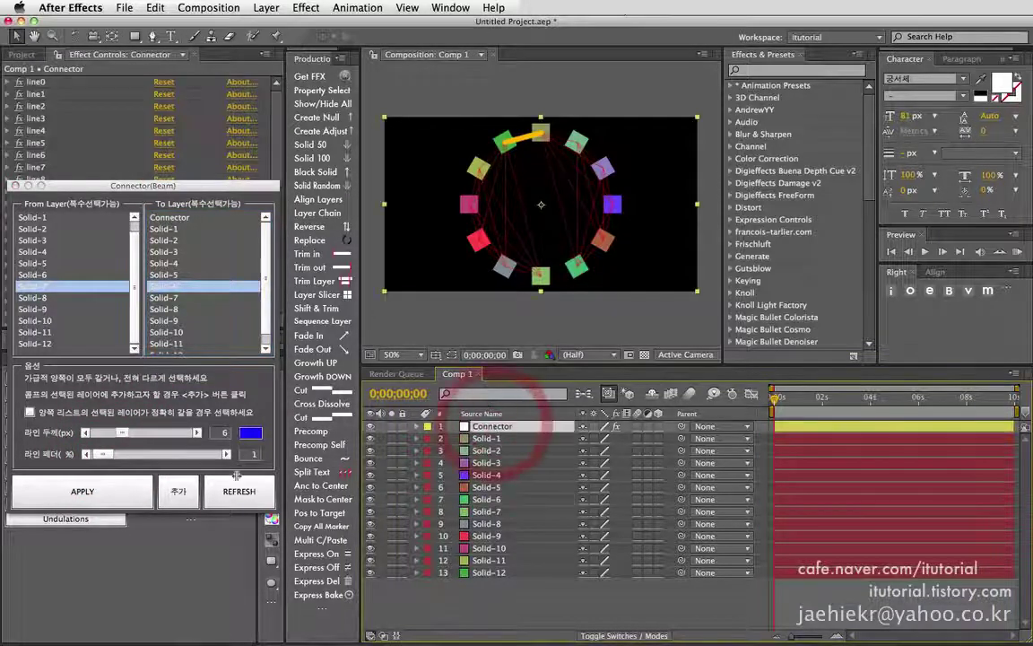
pyautogui.click(178, 491)
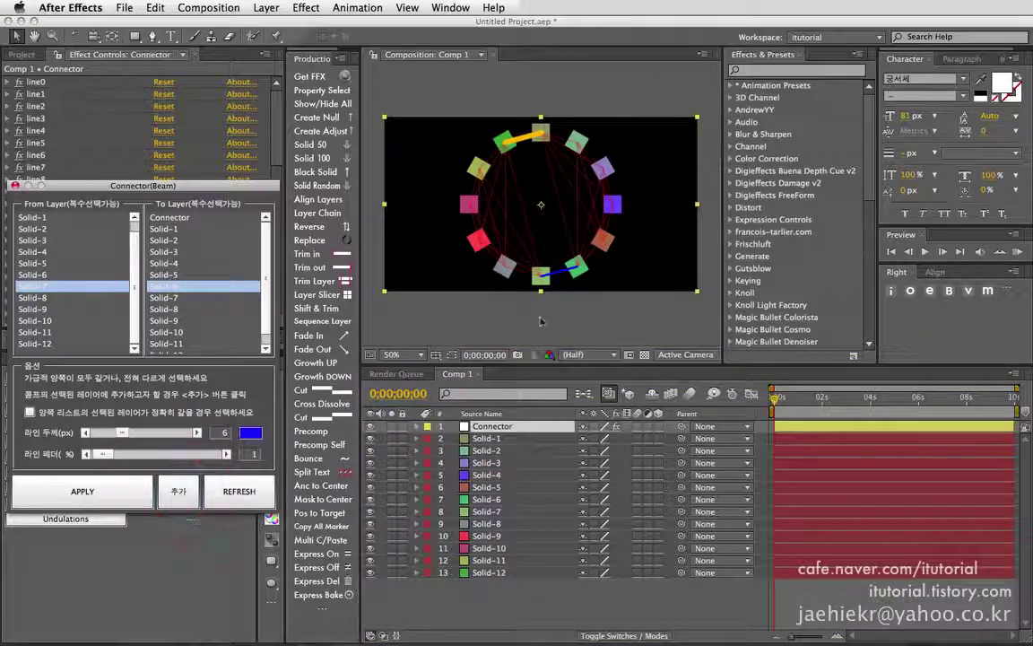
# Close the Connector(Beam) window and delete the Connector layer, removing all beams.
pyautogui.moveTo(240, 191); pyautogui.dragTo(387, 198)
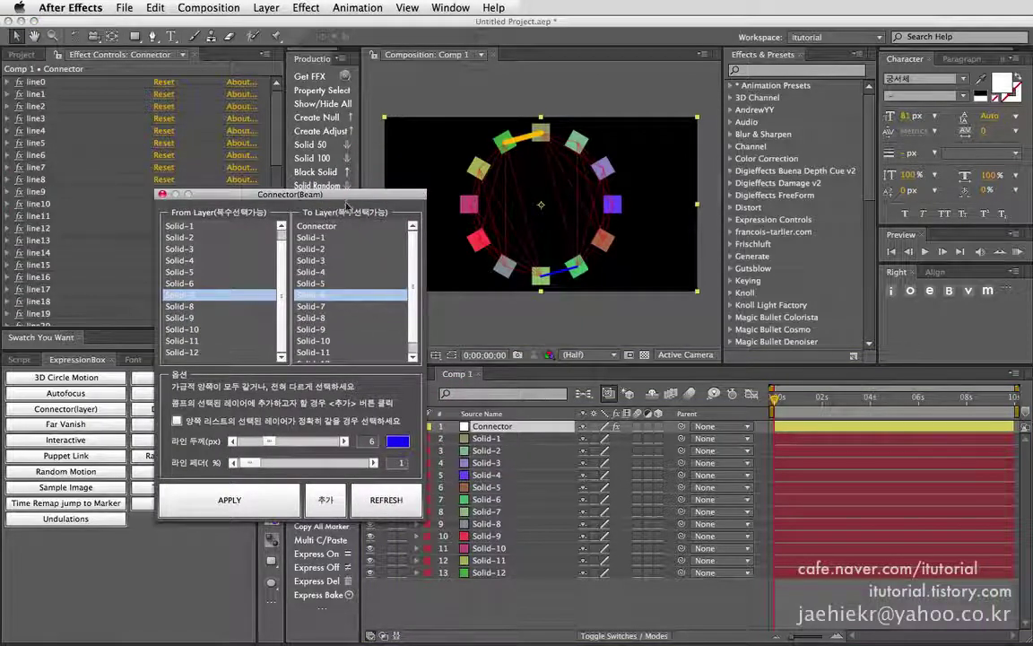
pyautogui.moveTo(242, 201); pyautogui.dragTo(130, 238)
pyautogui.click(48, 231)
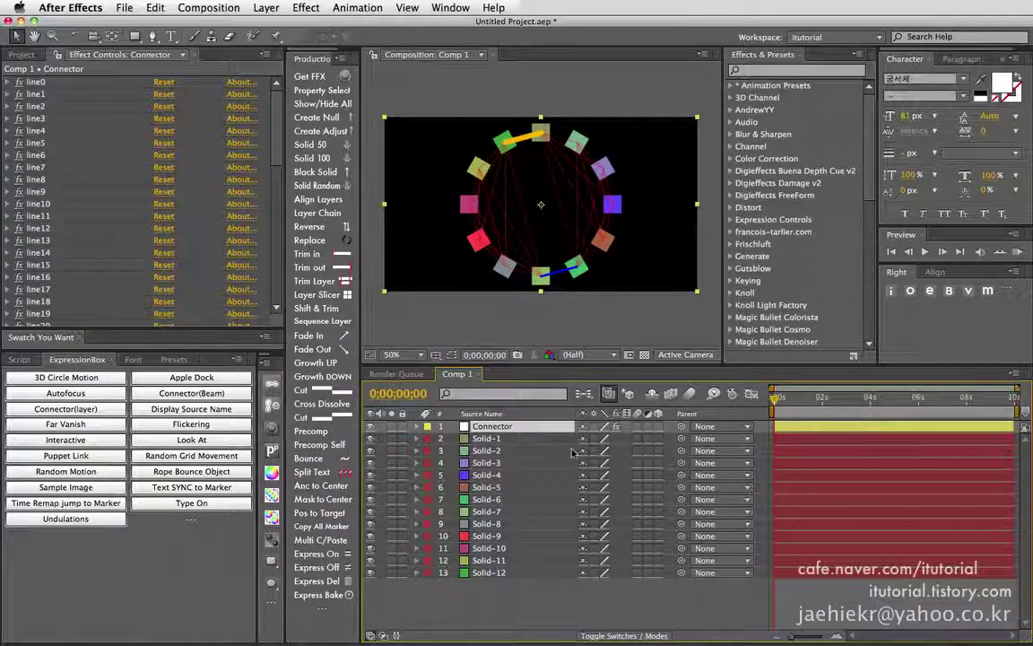
pyautogui.press('Delete')
# Select all twelve solids and enable Interactive's circular arrangement with a 30 angle.
pyautogui.moveTo(530, 583); pyautogui.dragTo(430, 417)
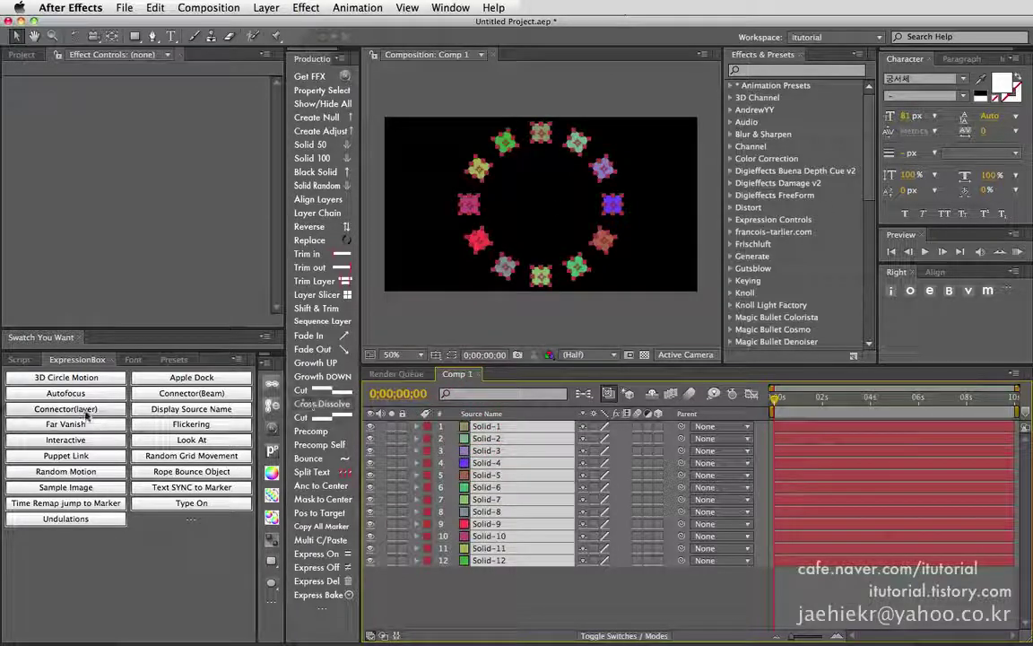
pyautogui.click(65, 439)
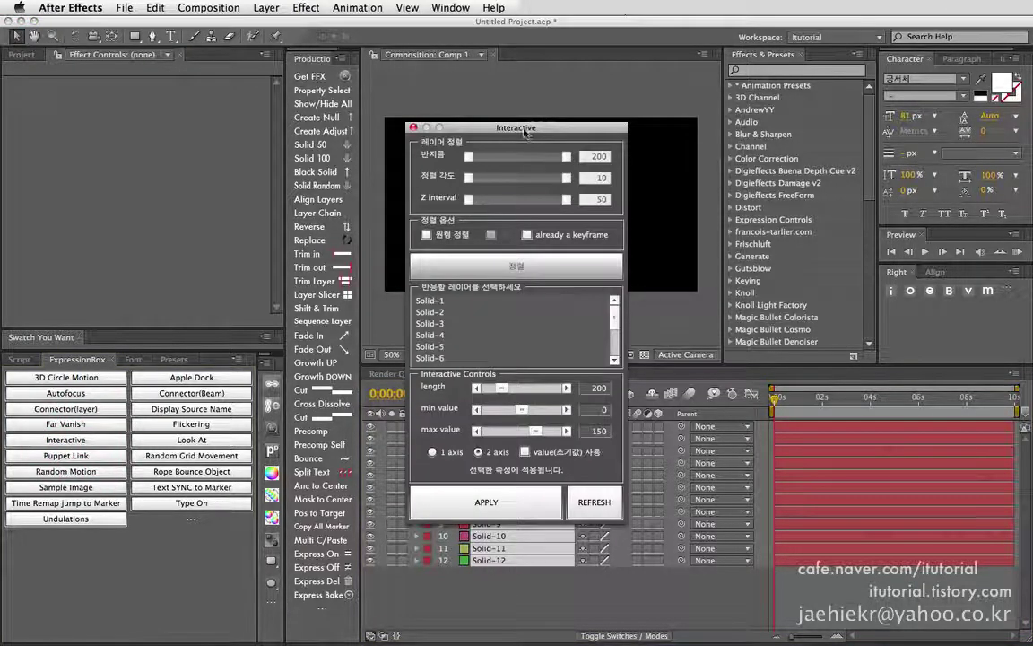
pyautogui.moveTo(525, 133); pyautogui.dragTo(270, 187)
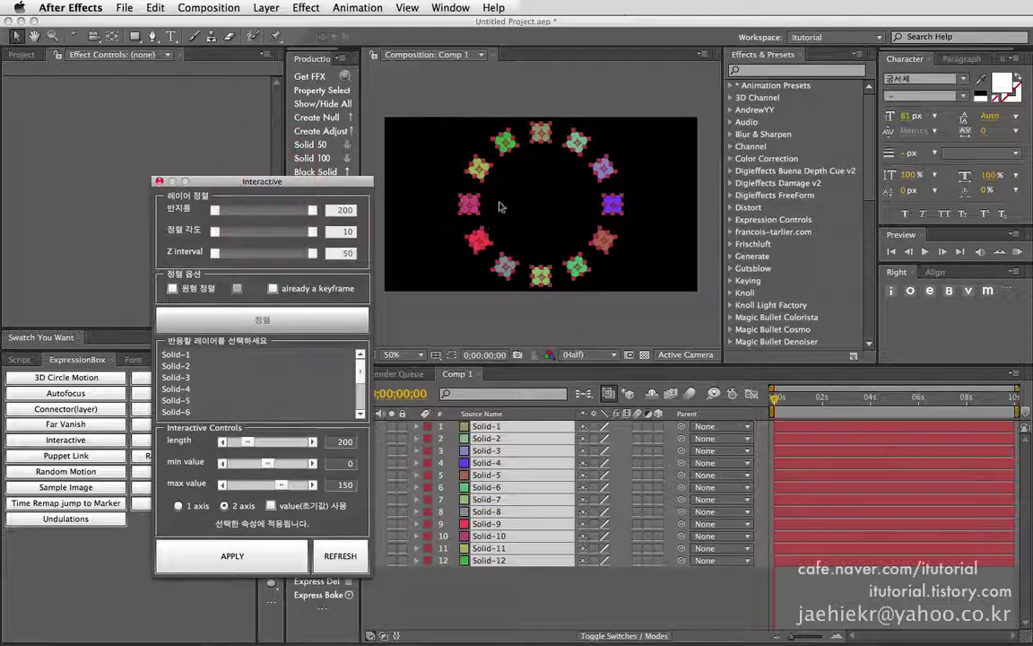
pyautogui.click(172, 290)
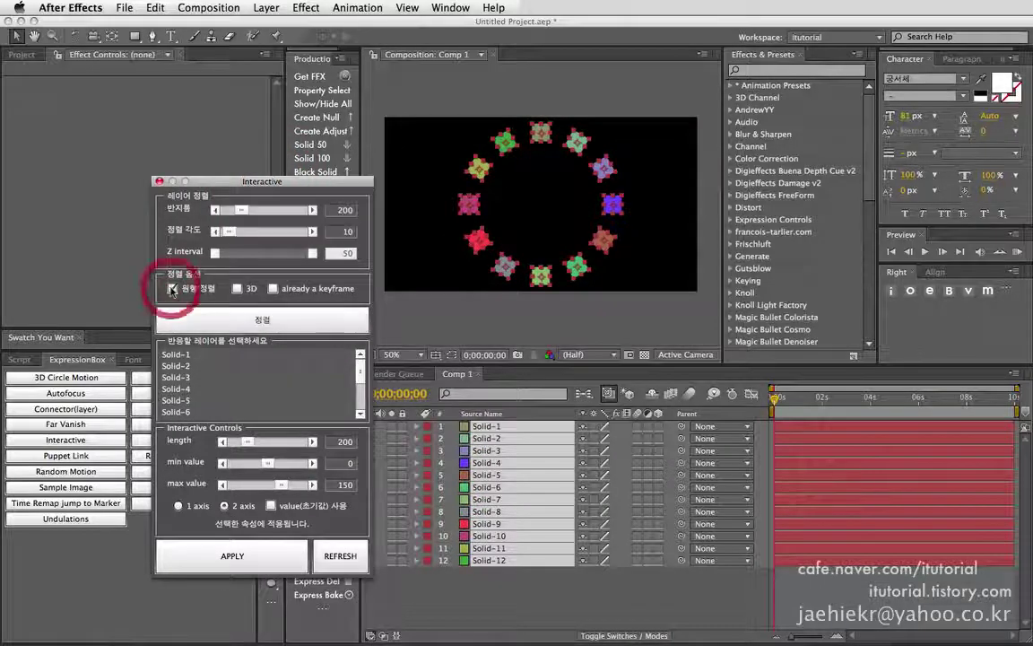
pyautogui.click(313, 233)
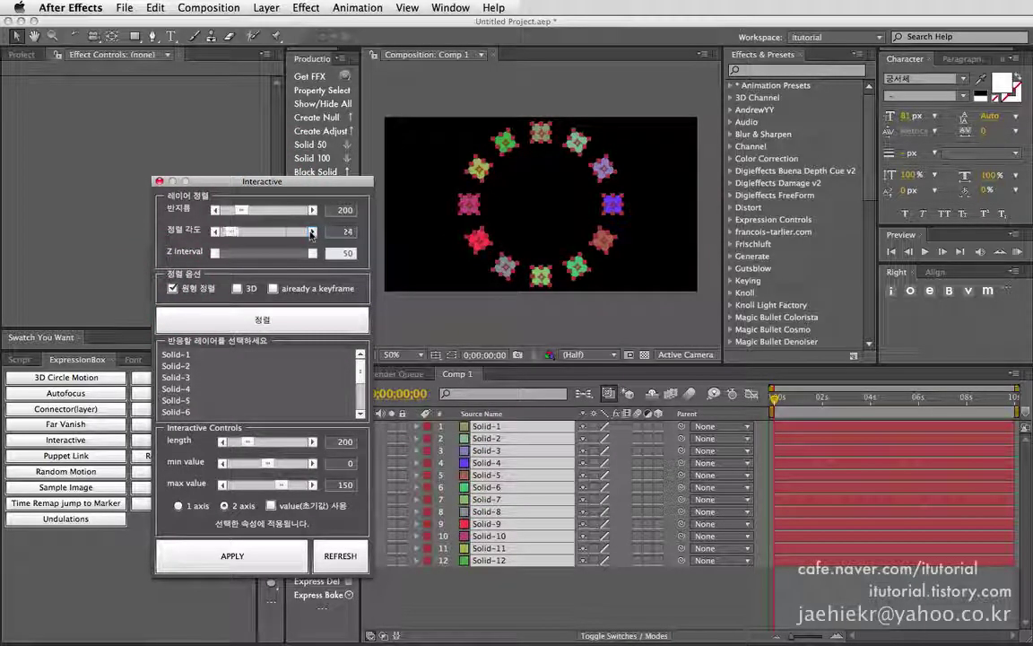
pyautogui.click(312, 233)
pyautogui.click(312, 233)
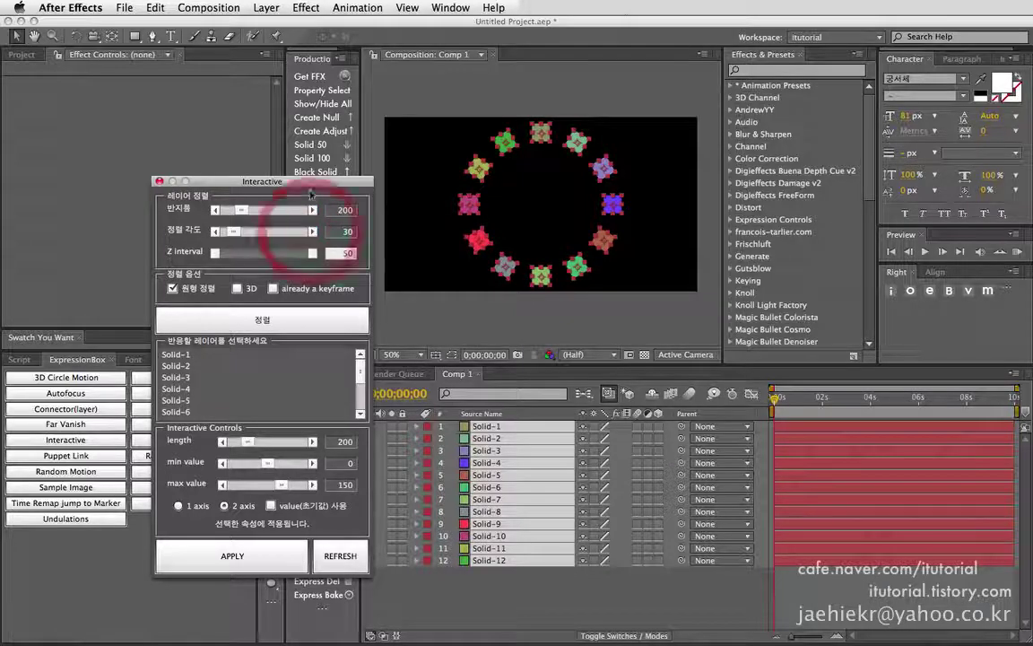
pyautogui.moveTo(287, 181); pyautogui.dragTo(225, 147)
# Make the solids 3D, set a 140 Z interval, and arrange them into the circle.
pyautogui.click(176, 255)
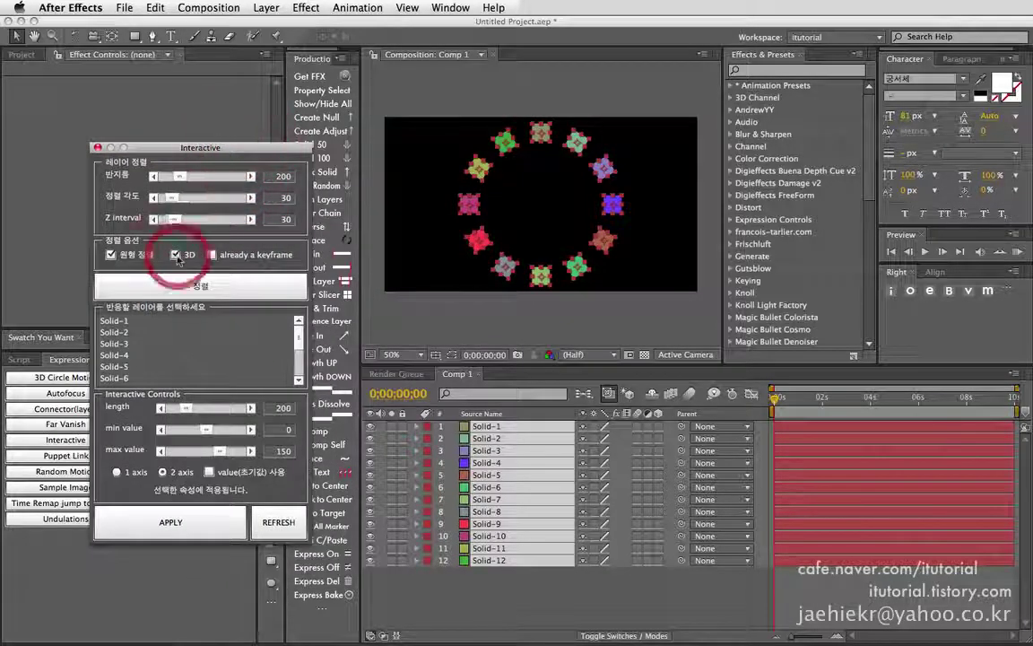
pyautogui.moveTo(660, 429); pyautogui.dragTo(659, 496)
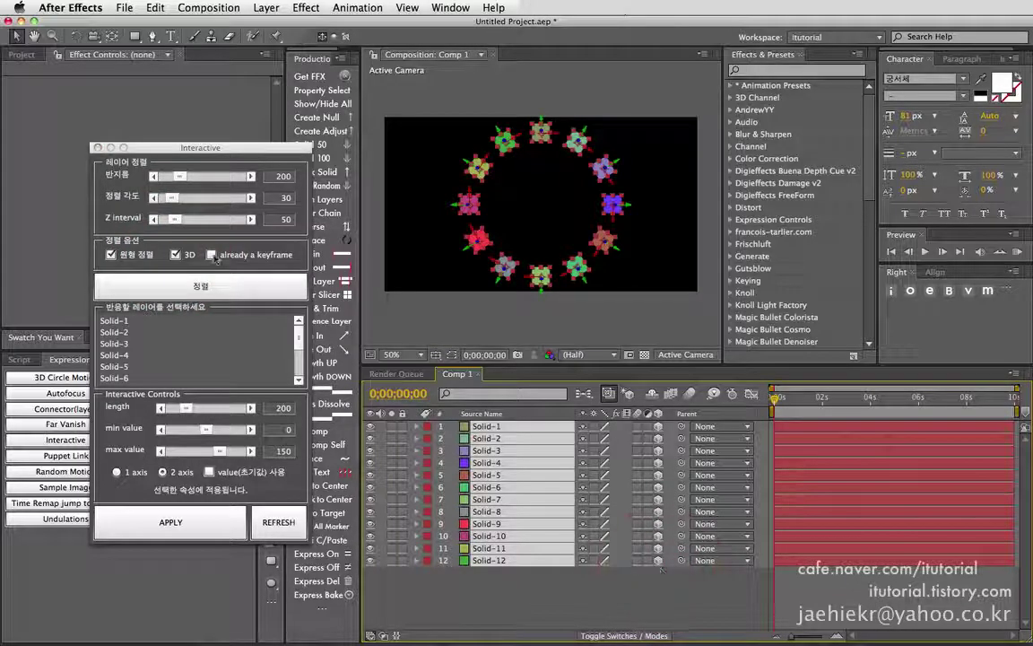
pyautogui.moveTo(182, 220); pyautogui.dragTo(250, 219)
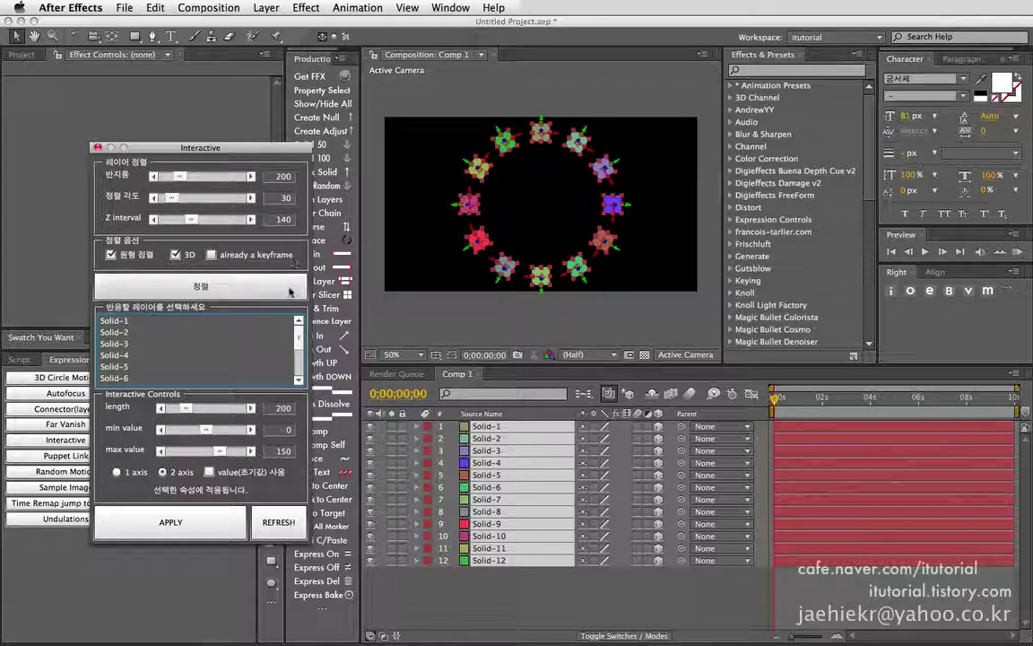
pyautogui.click(244, 288)
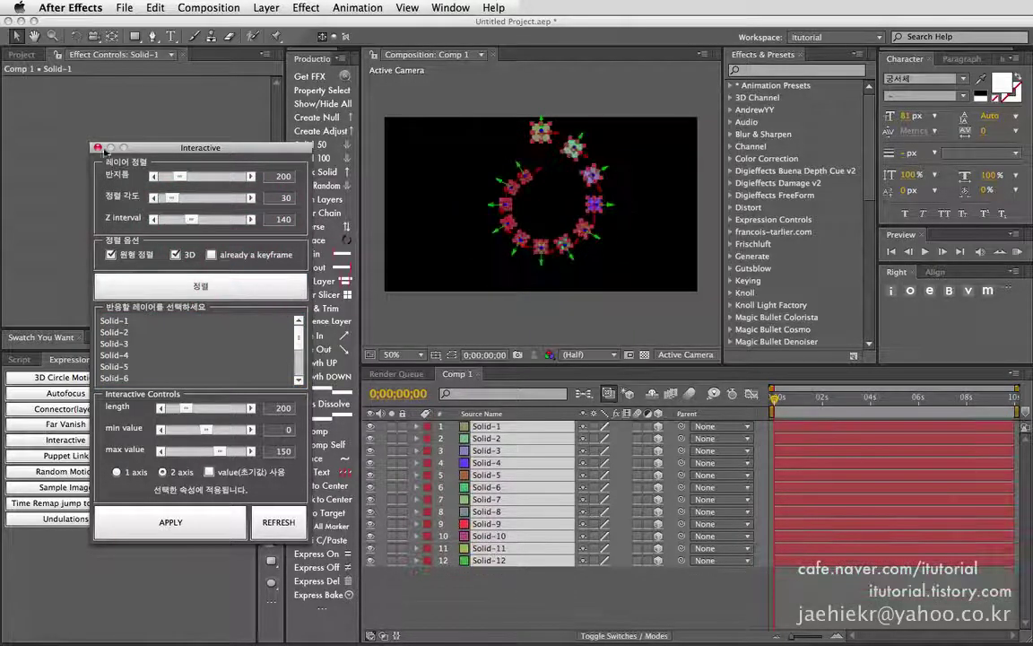
pyautogui.click(97, 147)
# Create Camera 1 through Layer > New > Camera with default settings, then select the twelve solids.
pyautogui.click(268, 8)
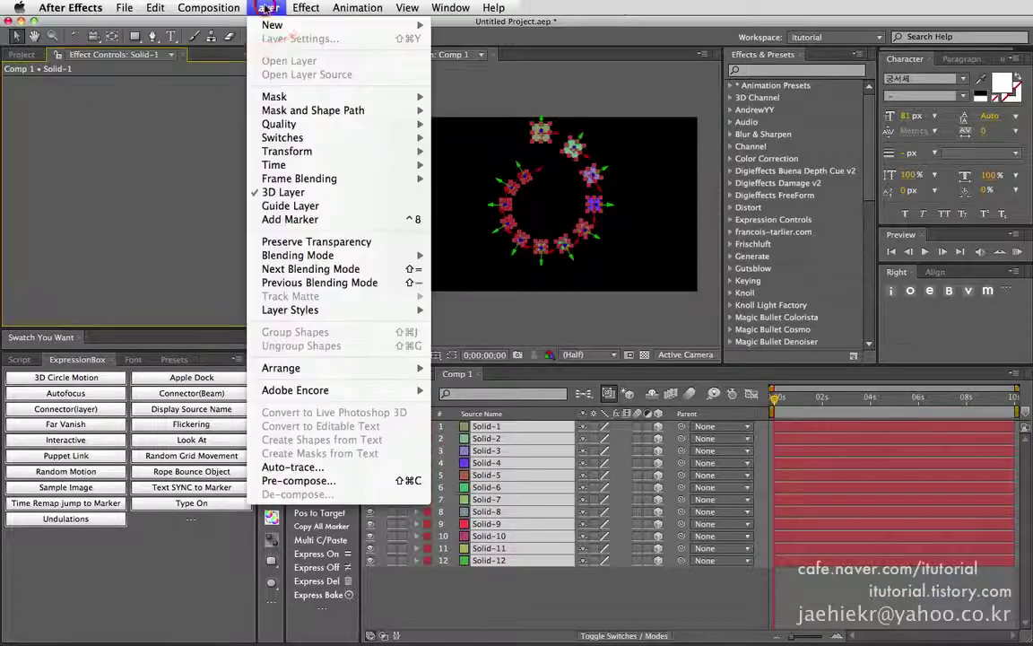
pyautogui.moveTo(272, 24)
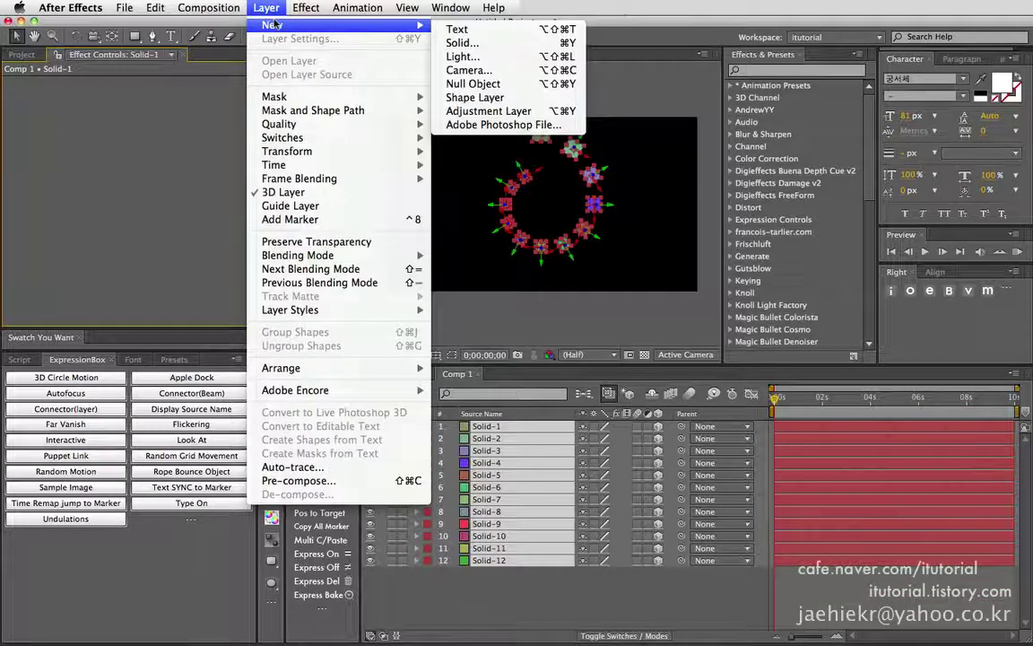
pyautogui.click(462, 71)
pyautogui.click(599, 441)
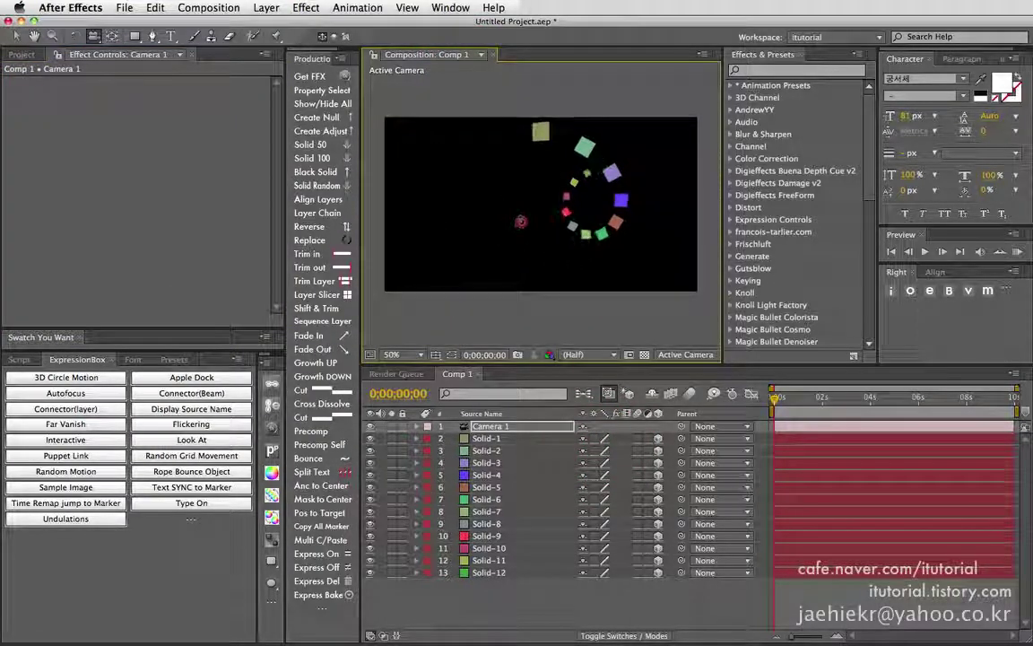
pyautogui.moveTo(525, 595); pyautogui.dragTo(494, 440)
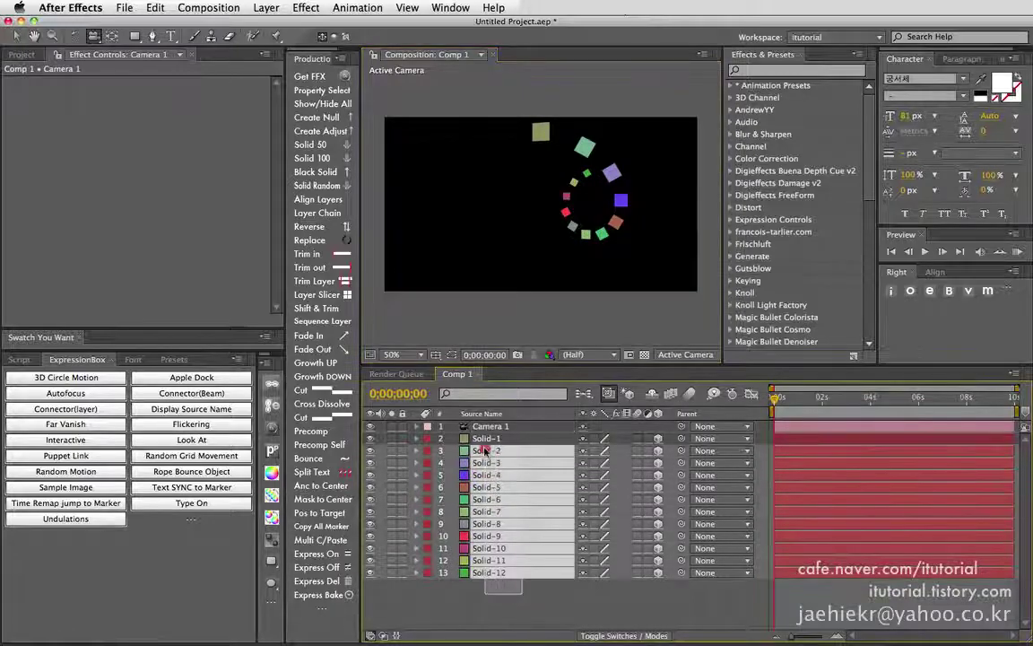
# In Connector(Beam), select all twelve solids as sources and targets and apply 1 px white beams.
pyautogui.click(491, 617)
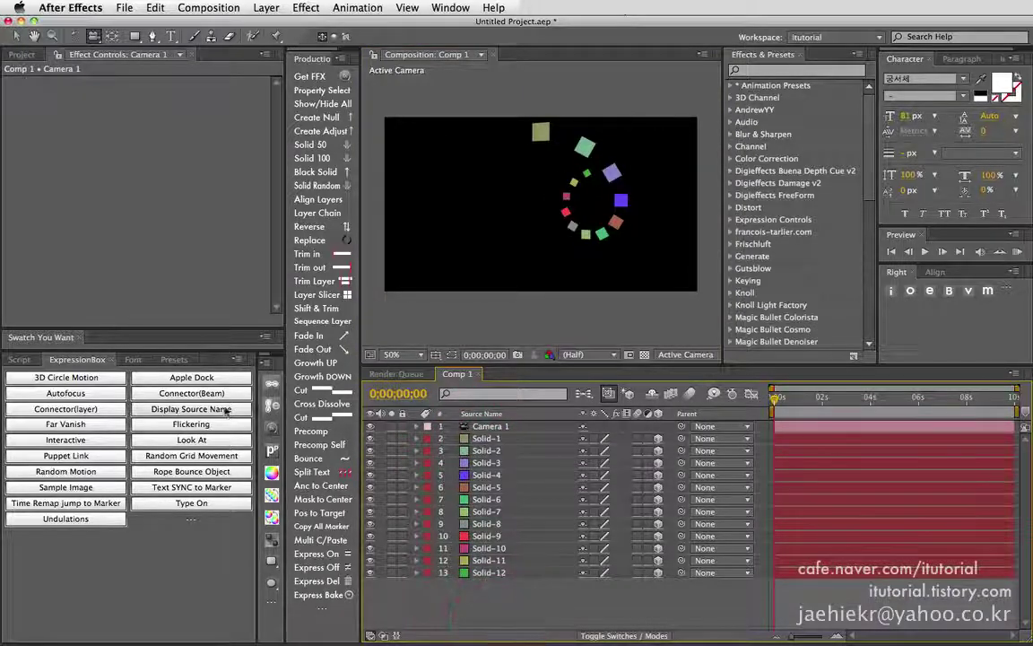
pyautogui.click(191, 392)
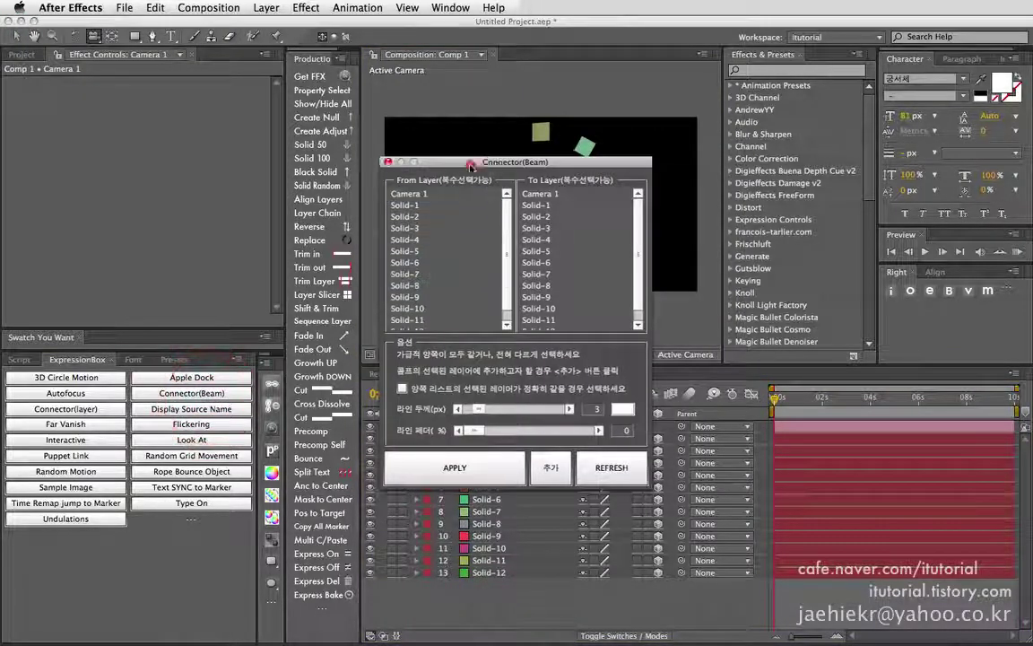
pyautogui.moveTo(485, 163); pyautogui.dragTo(139, 248)
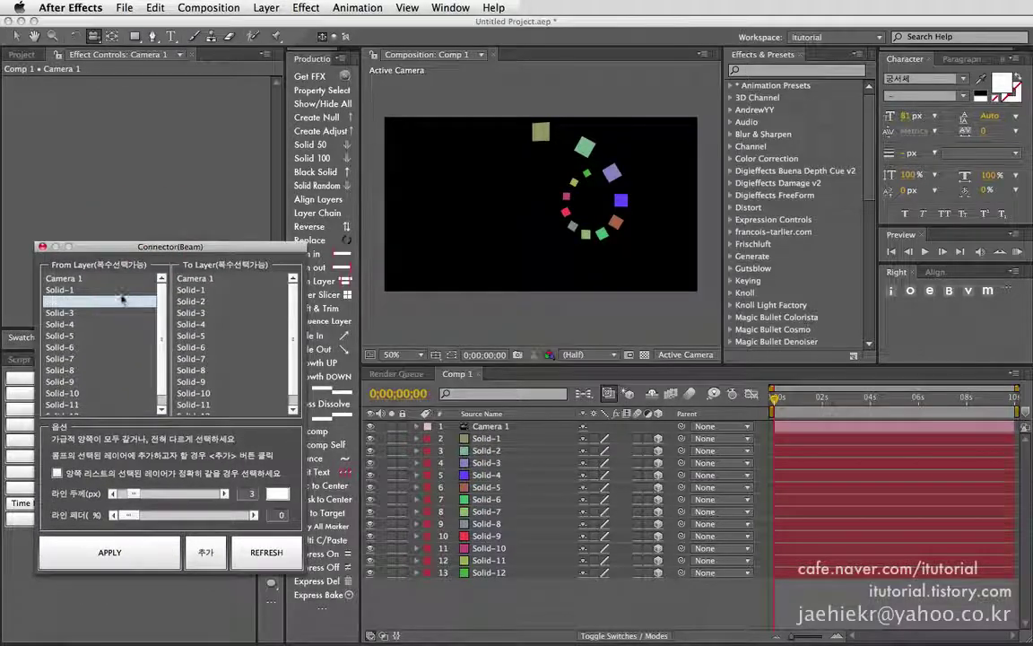
pyautogui.click(103, 290)
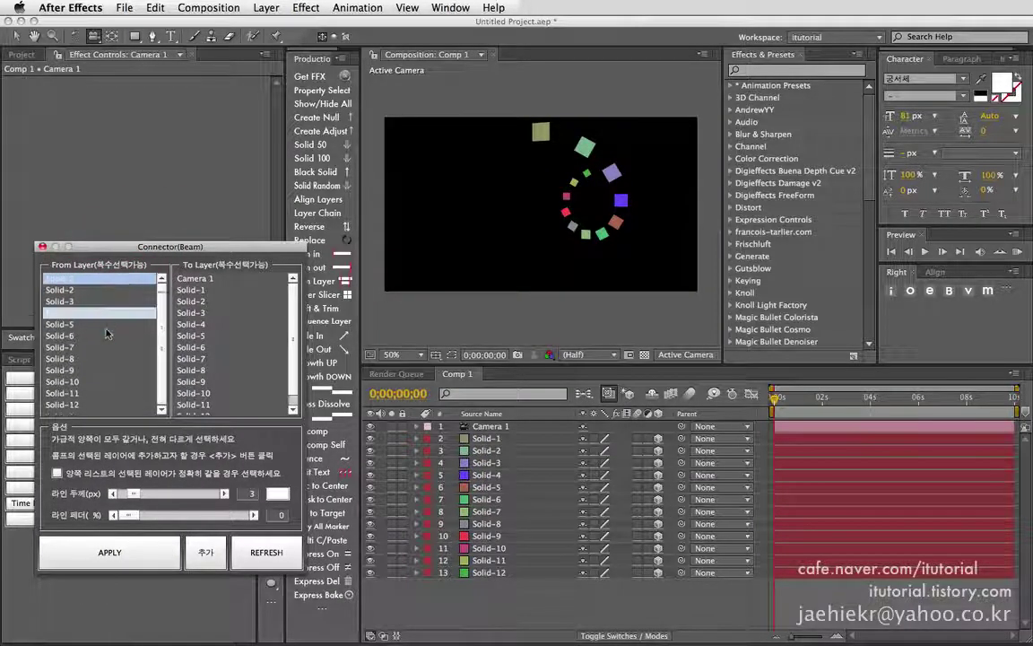
pyautogui.moveTo(106, 306); pyautogui.dragTo(90, 404)
pyautogui.click(199, 292)
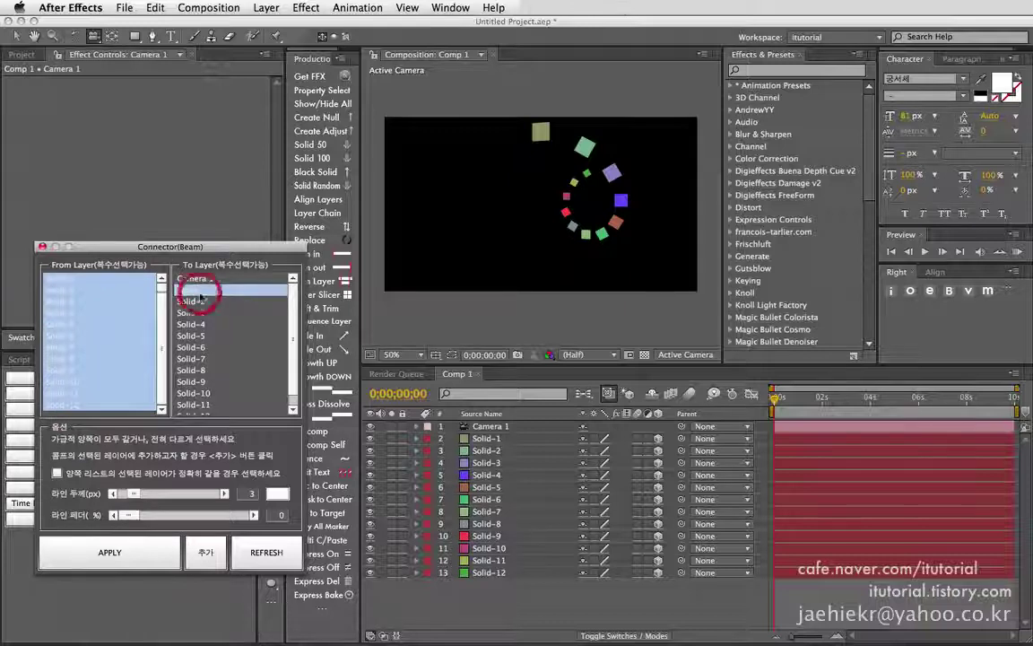
pyautogui.moveTo(201, 296); pyautogui.dragTo(216, 406)
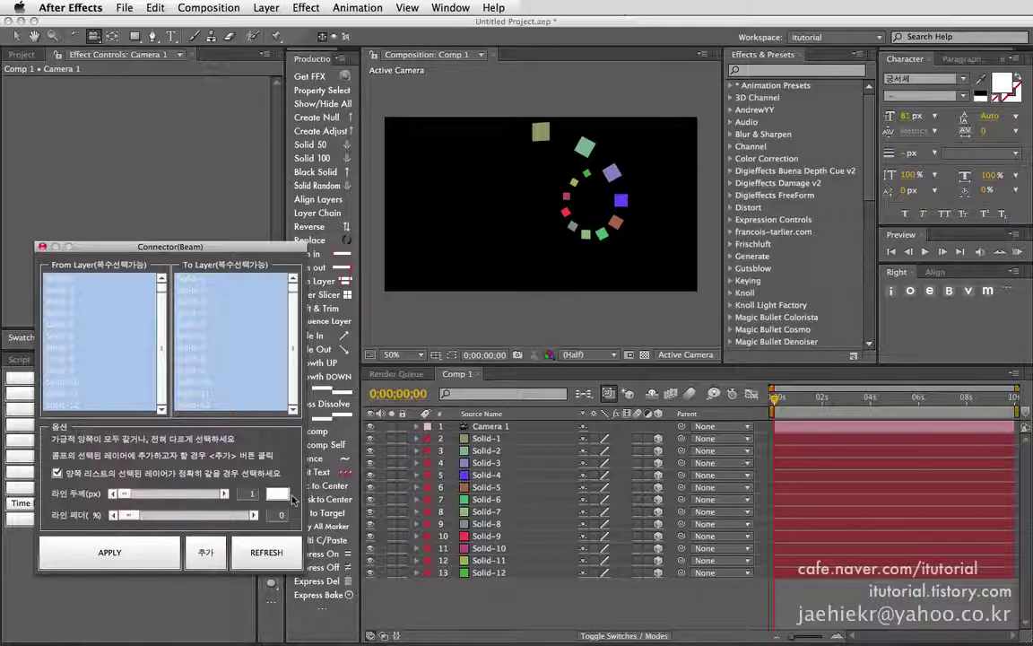
pyautogui.click(161, 551)
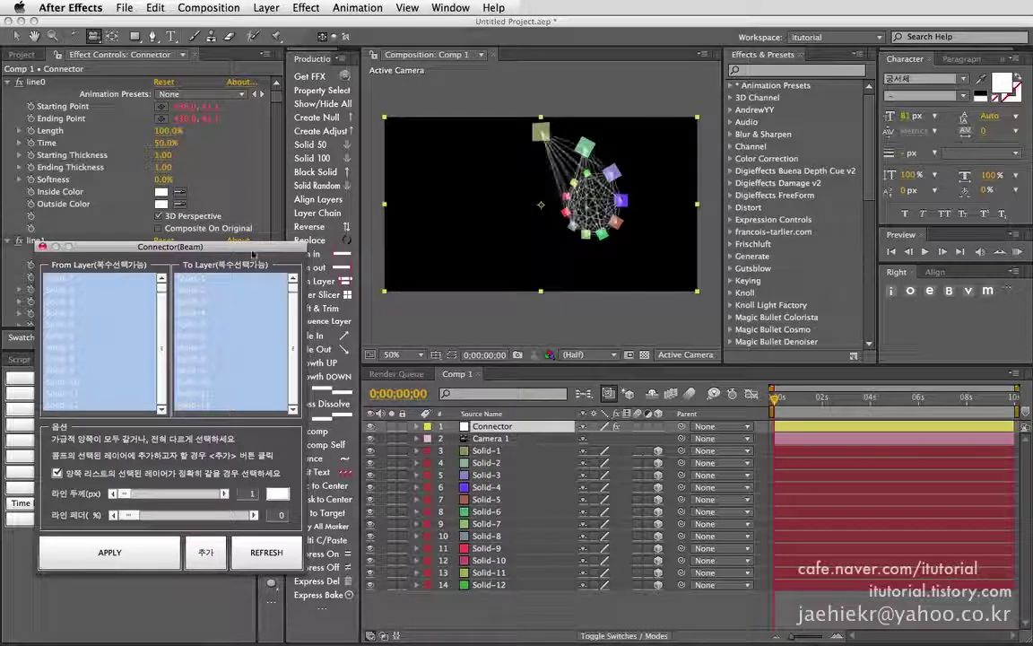
# Orbit Camera 1 to show the beam web and squares from an oblique side angle.
pyautogui.click(490, 438)
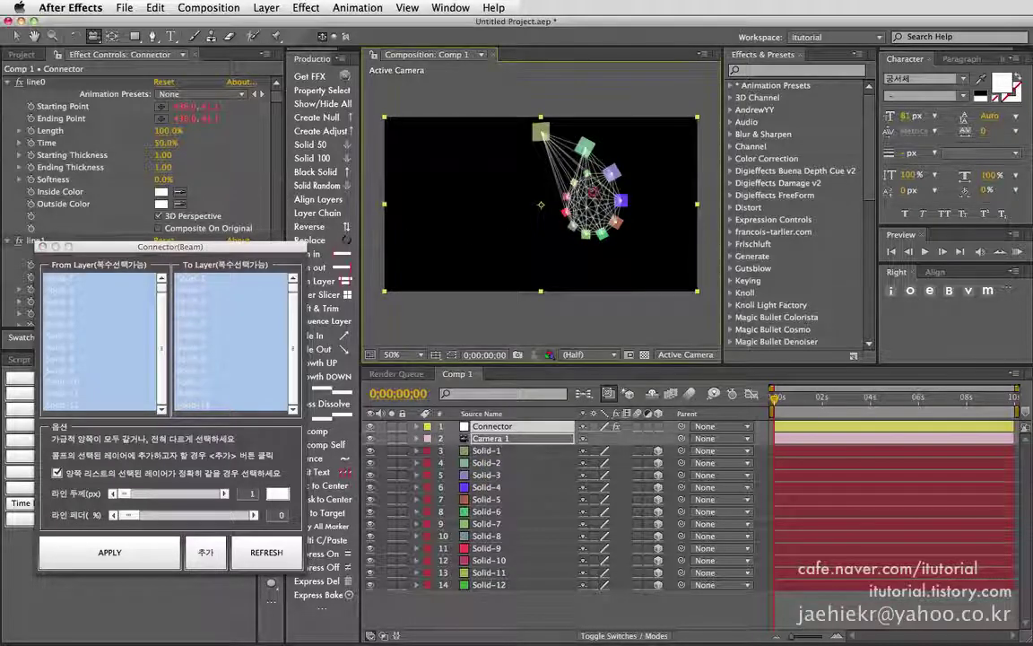
pyautogui.moveTo(556, 206)
pyautogui.mouseDown()
pyautogui.moveTo(534, 218)
pyautogui.moveTo(597, 213)
pyautogui.mouseUp()
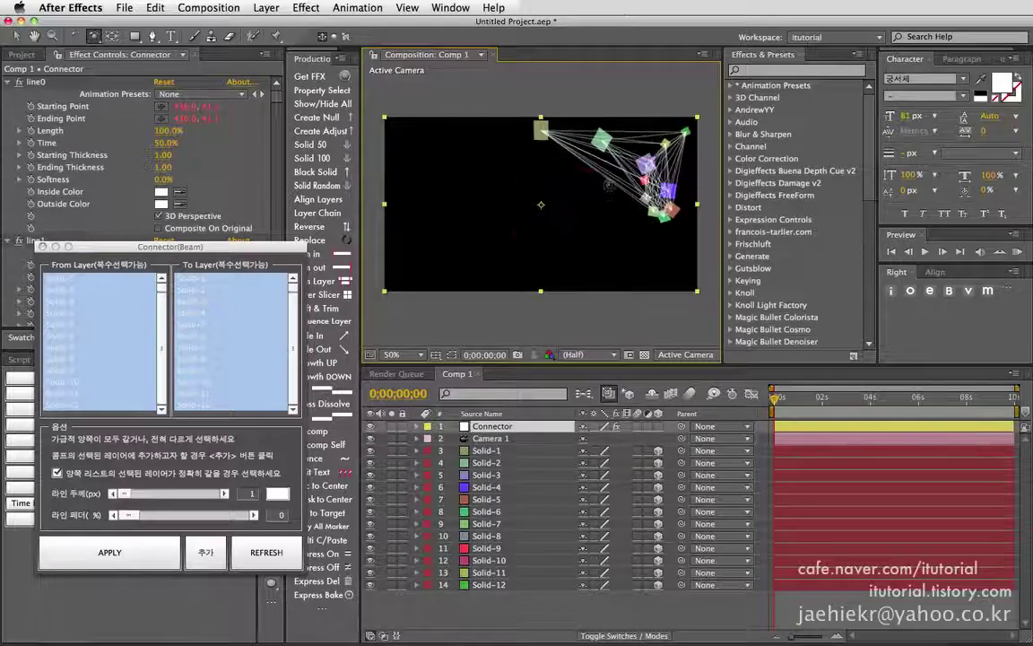
pyautogui.moveTo(574, 205); pyautogui.dragTo(534, 235)
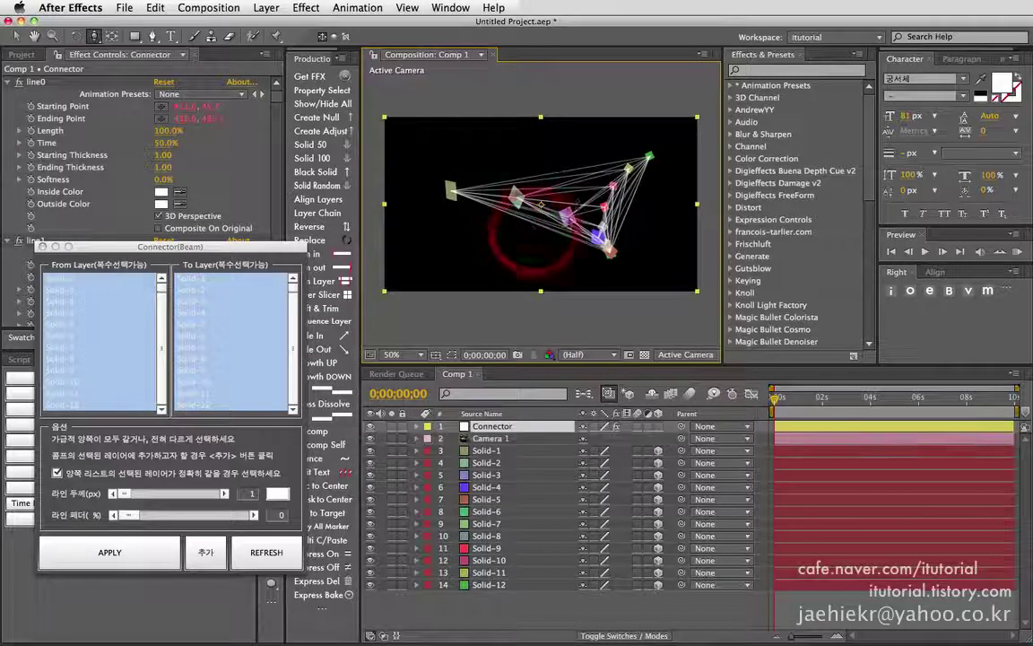
pyautogui.moveTo(581, 208)
pyautogui.mouseDown()
pyautogui.moveTo(575, 221)
pyautogui.moveTo(540, 206)
pyautogui.mouseUp()
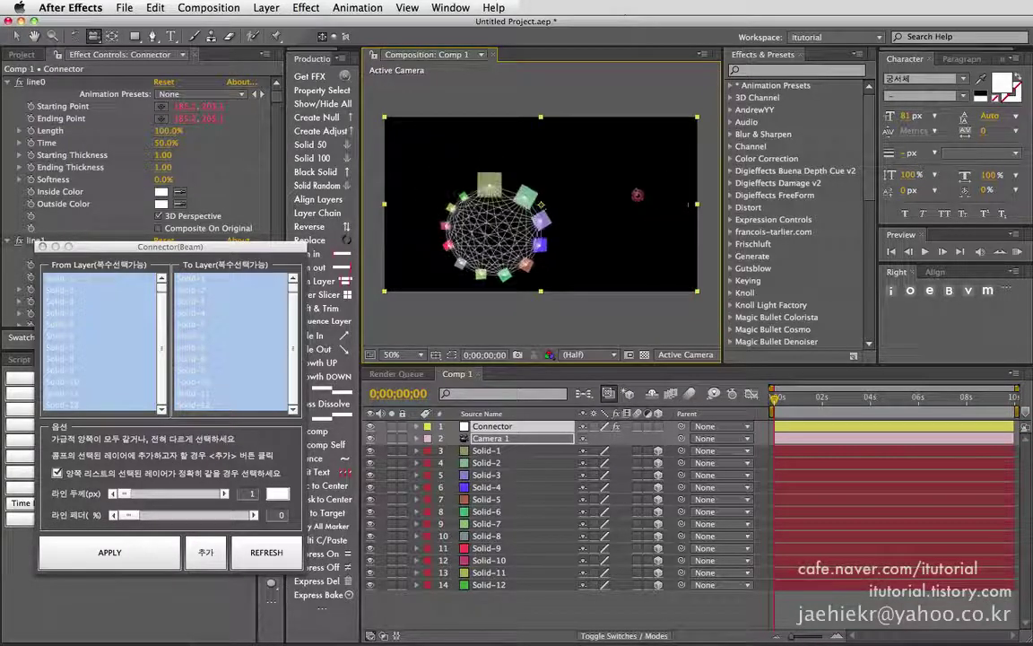
pyautogui.moveTo(615, 218)
pyautogui.mouseDown()
pyautogui.moveTo(702, 148)
pyautogui.moveTo(507, 413)
pyautogui.mouseUp()
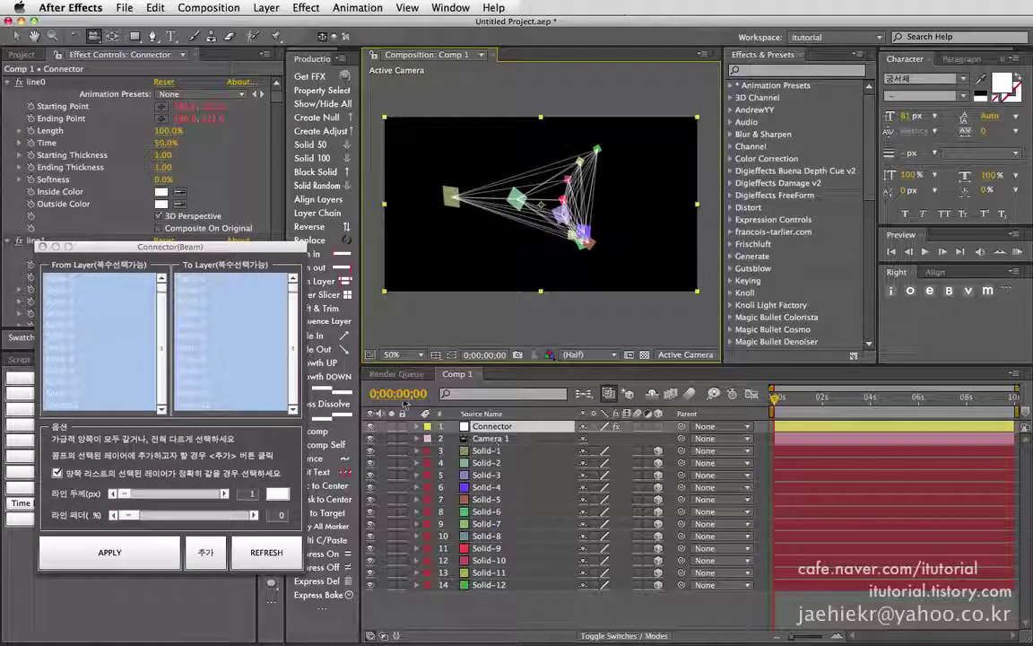
pyautogui.moveTo(216, 246); pyautogui.dragTo(204, 260)
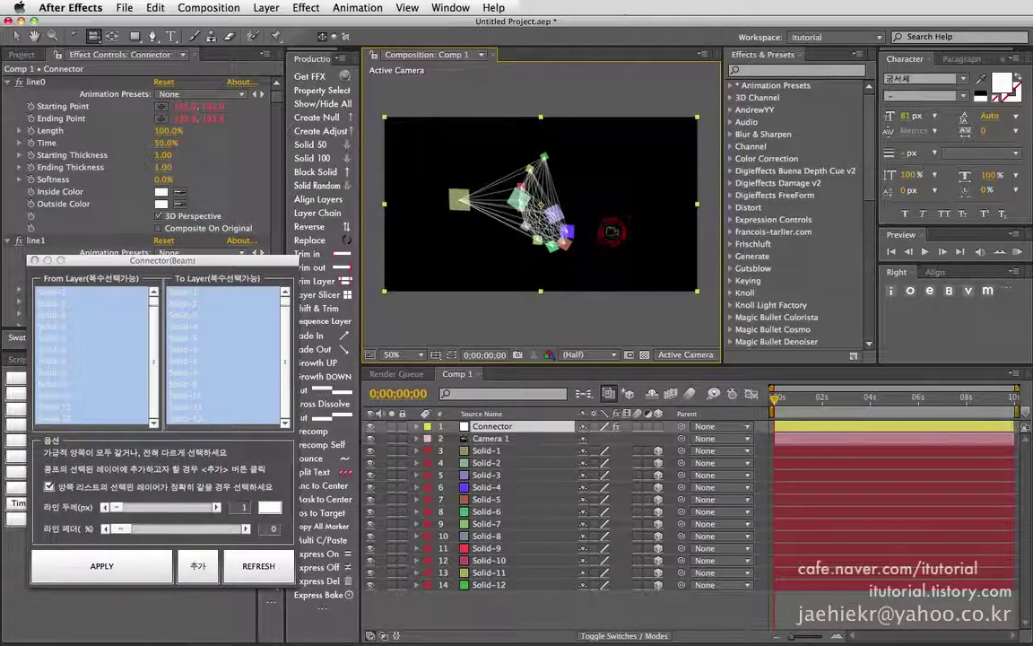
pyautogui.click(704, 356)
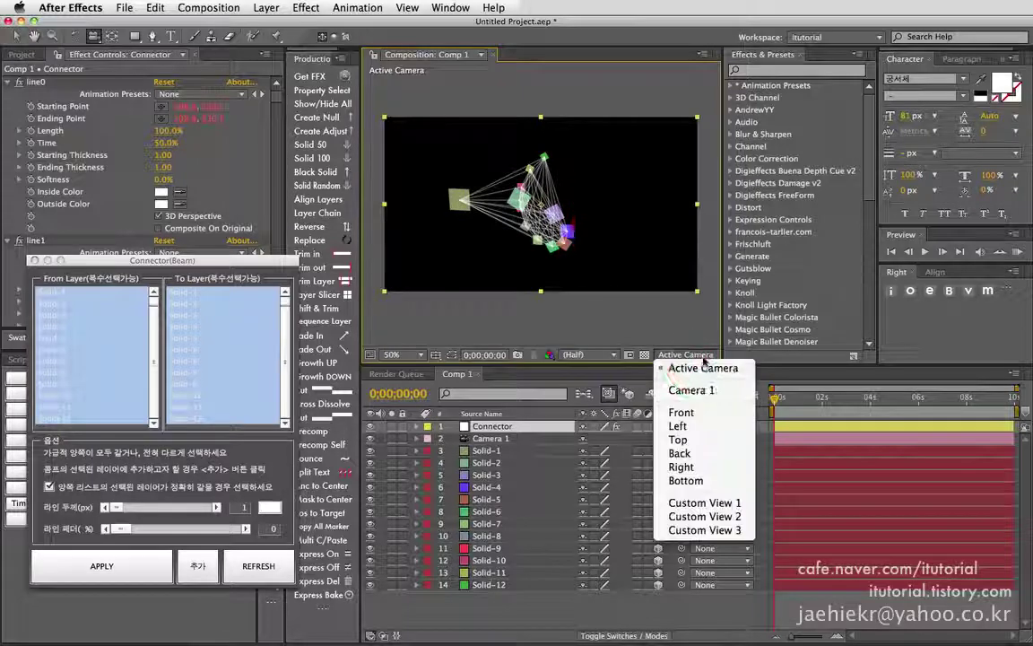
# Inspect the camera from Custom View 1, then return to Active Camera and re-orbit Camera 1 diagonally.
pyautogui.click(697, 503)
pyautogui.moveTo(574, 199)
pyautogui.mouseDown()
pyautogui.moveTo(609, 193)
pyautogui.moveTo(574, 180)
pyautogui.moveTo(541, 192)
pyautogui.moveTo(541, 204)
pyautogui.mouseUp()
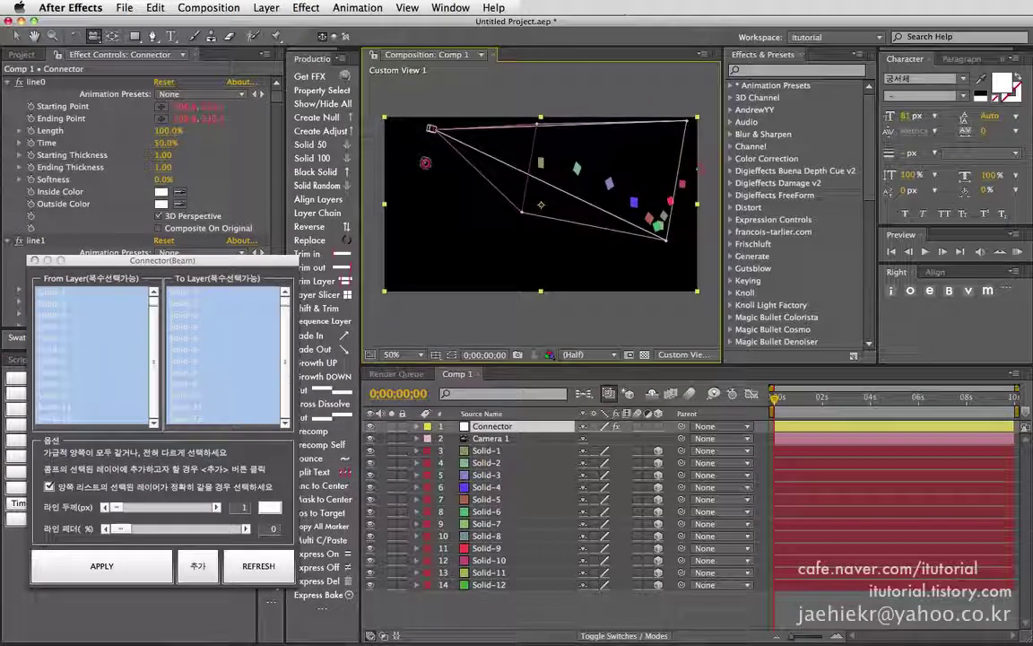
pyautogui.click(705, 356)
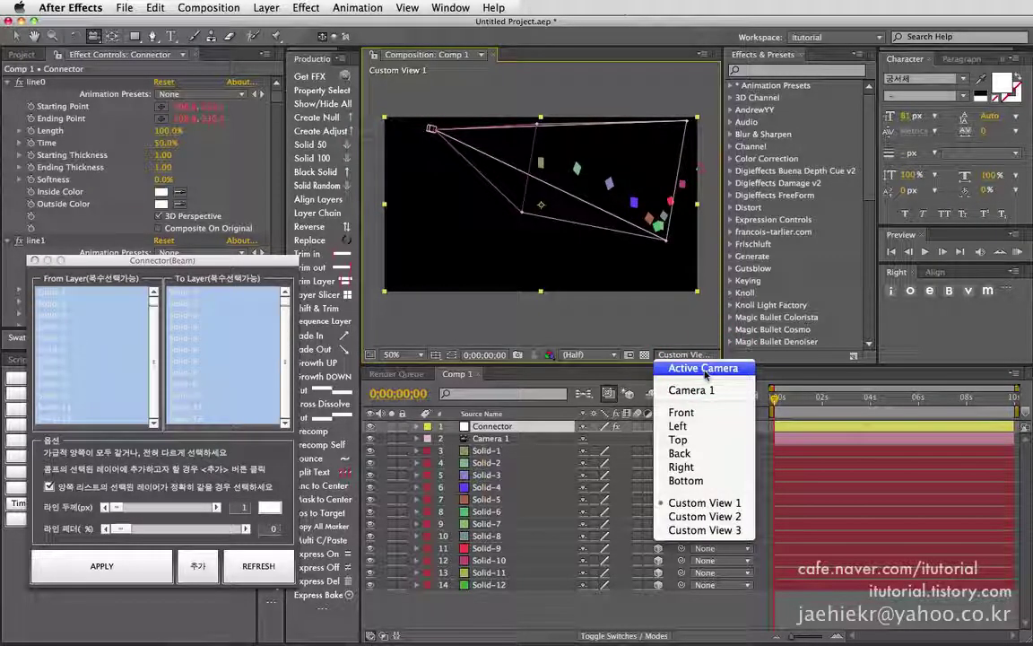
pyautogui.click(706, 369)
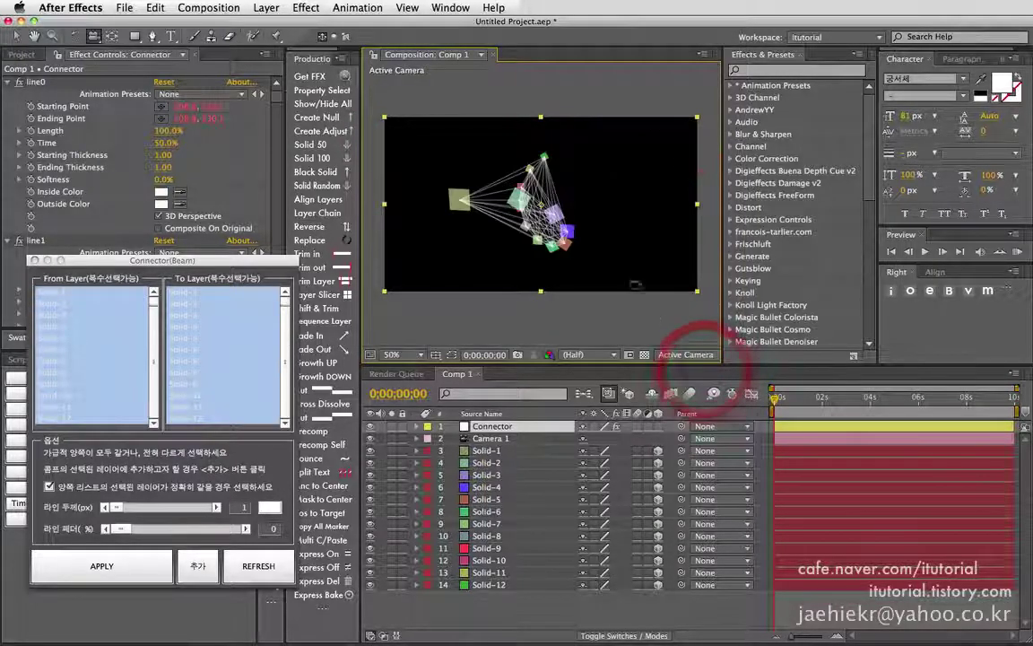
pyautogui.moveTo(593, 225)
pyautogui.mouseDown()
pyautogui.moveTo(455, 213)
pyautogui.moveTo(508, 238)
pyautogui.moveTo(451, 210)
pyautogui.mouseUp()
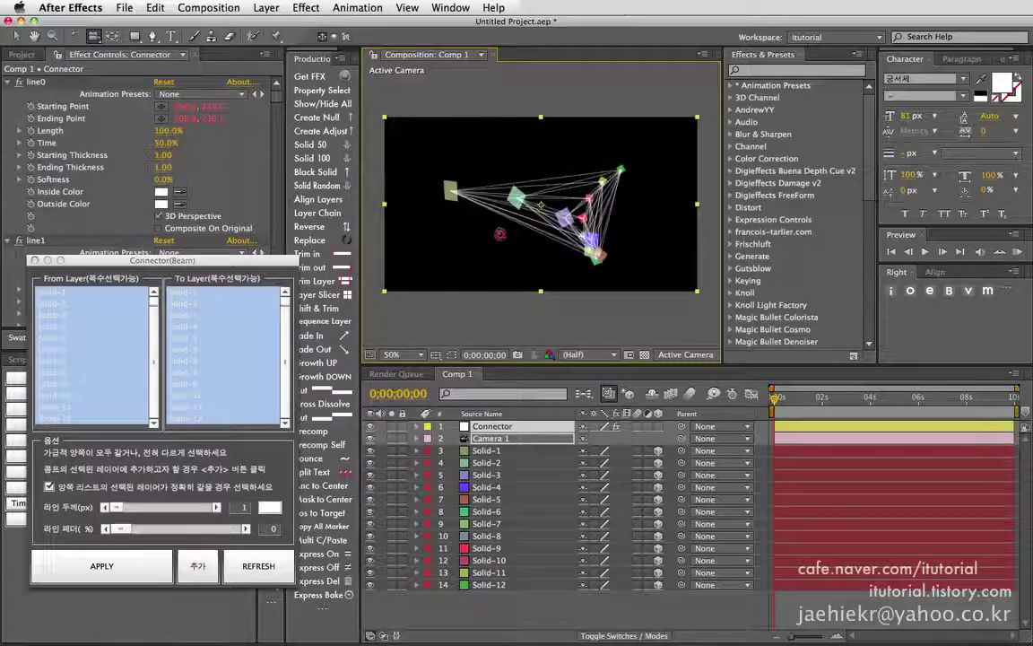
pyautogui.moveTo(273, 259); pyautogui.dragTo(374, 195)
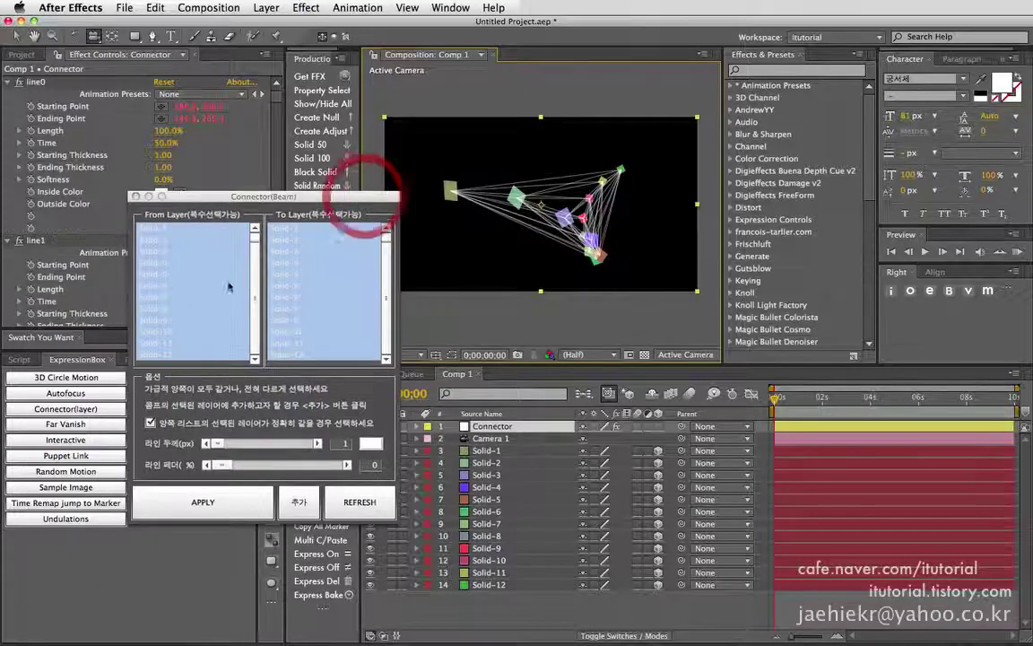
pyautogui.click(184, 262)
pyautogui.click(345, 275)
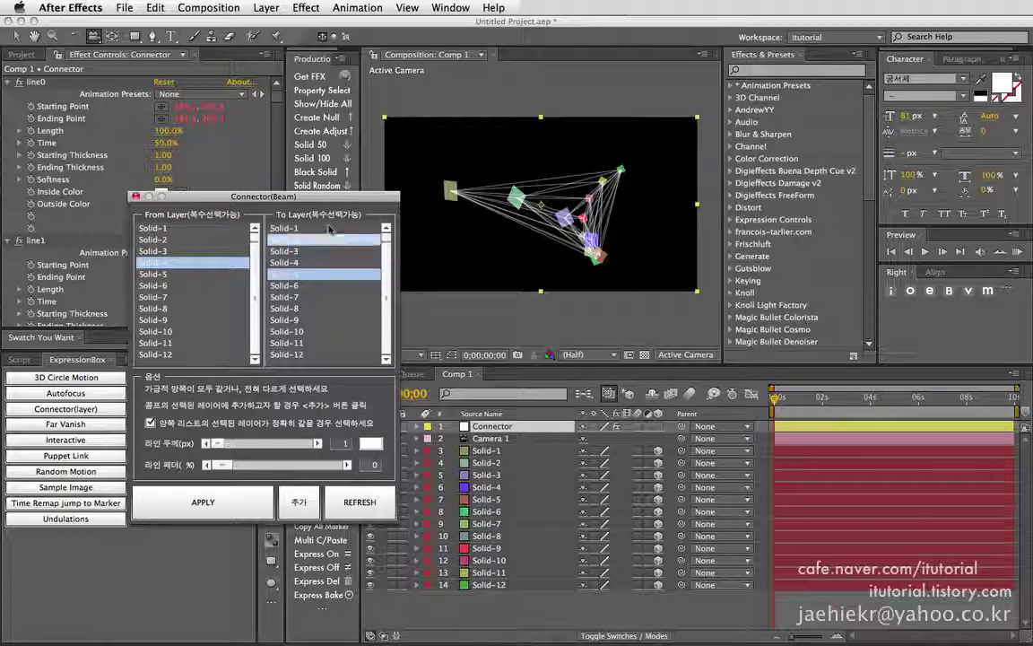
pyautogui.moveTo(311, 197)
pyautogui.mouseDown()
pyautogui.moveTo(198, 236)
pyautogui.moveTo(213, 235)
pyautogui.mouseUp()
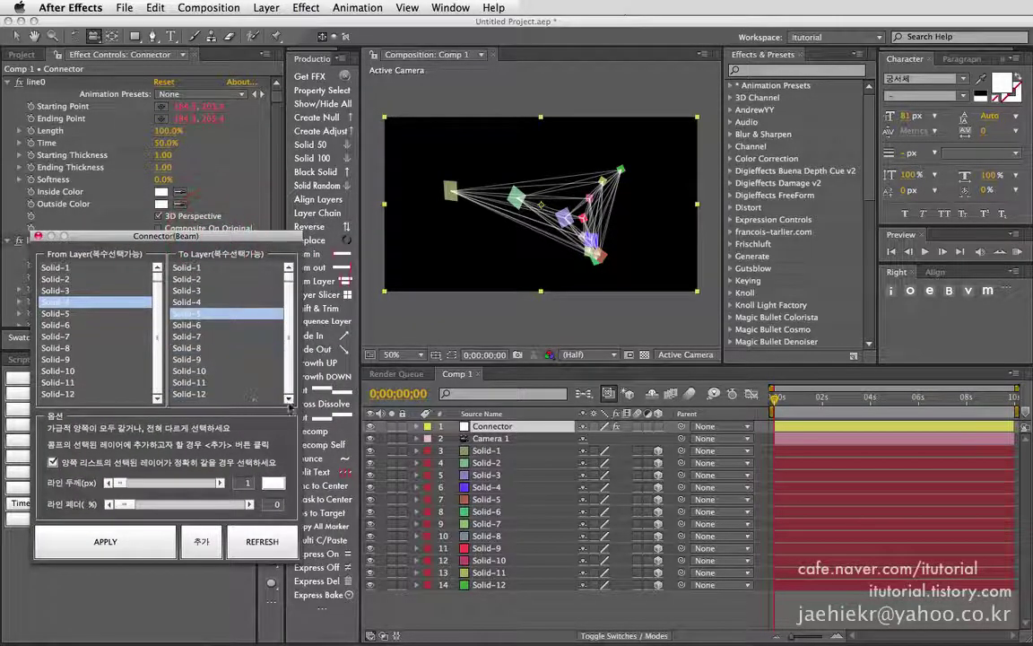